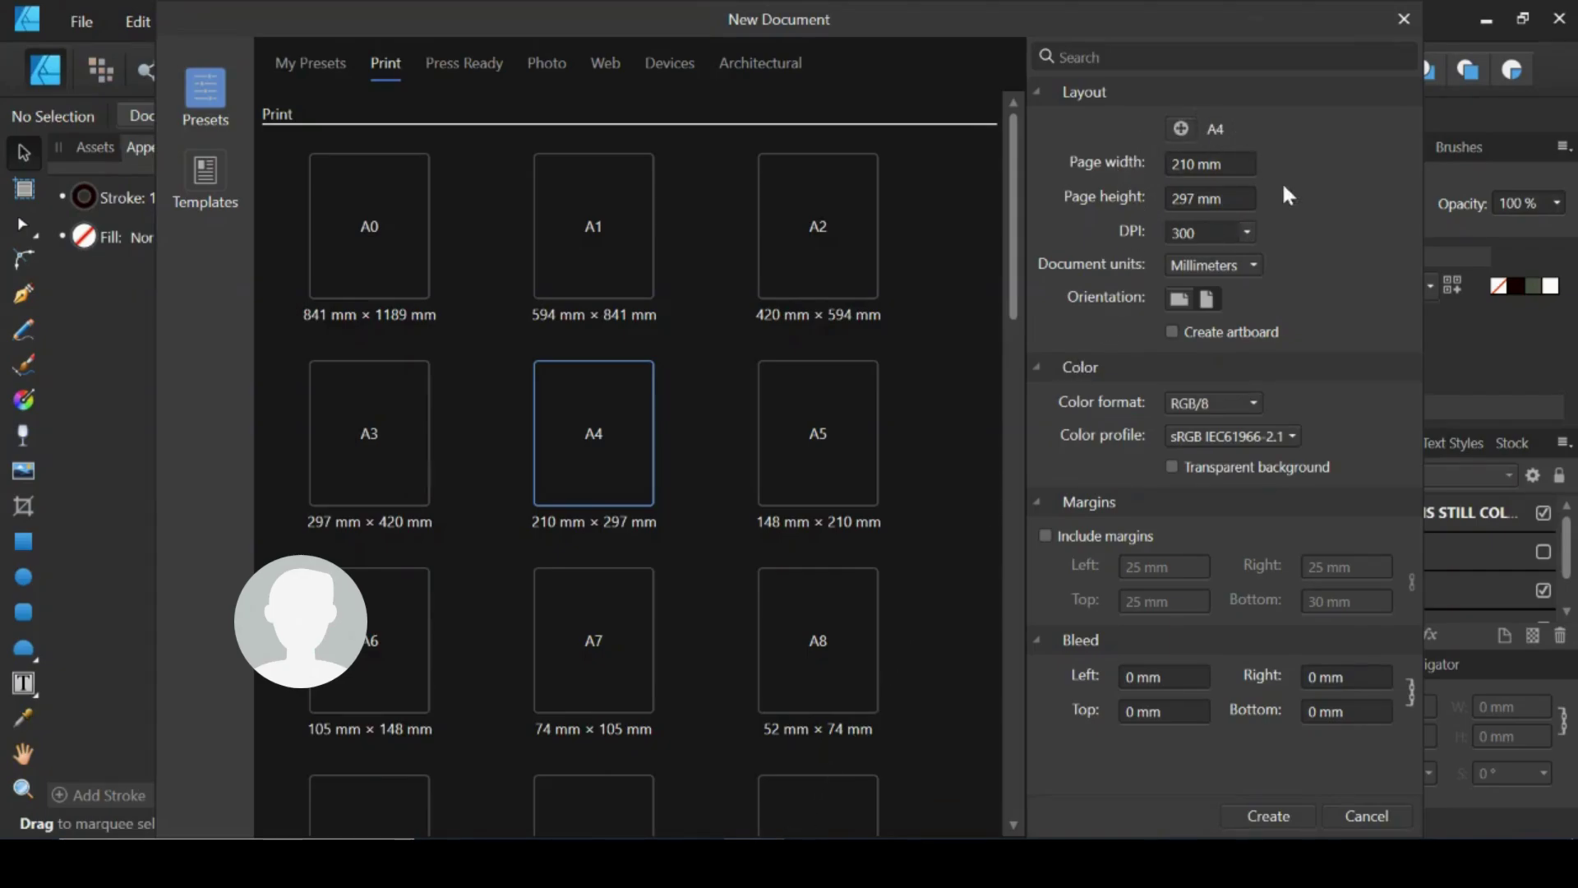
Set the page to 297 mm wide by 147 mm high, keeping millimetres as units.
{"action": "left_click", "coordinate": [1192, 164]}
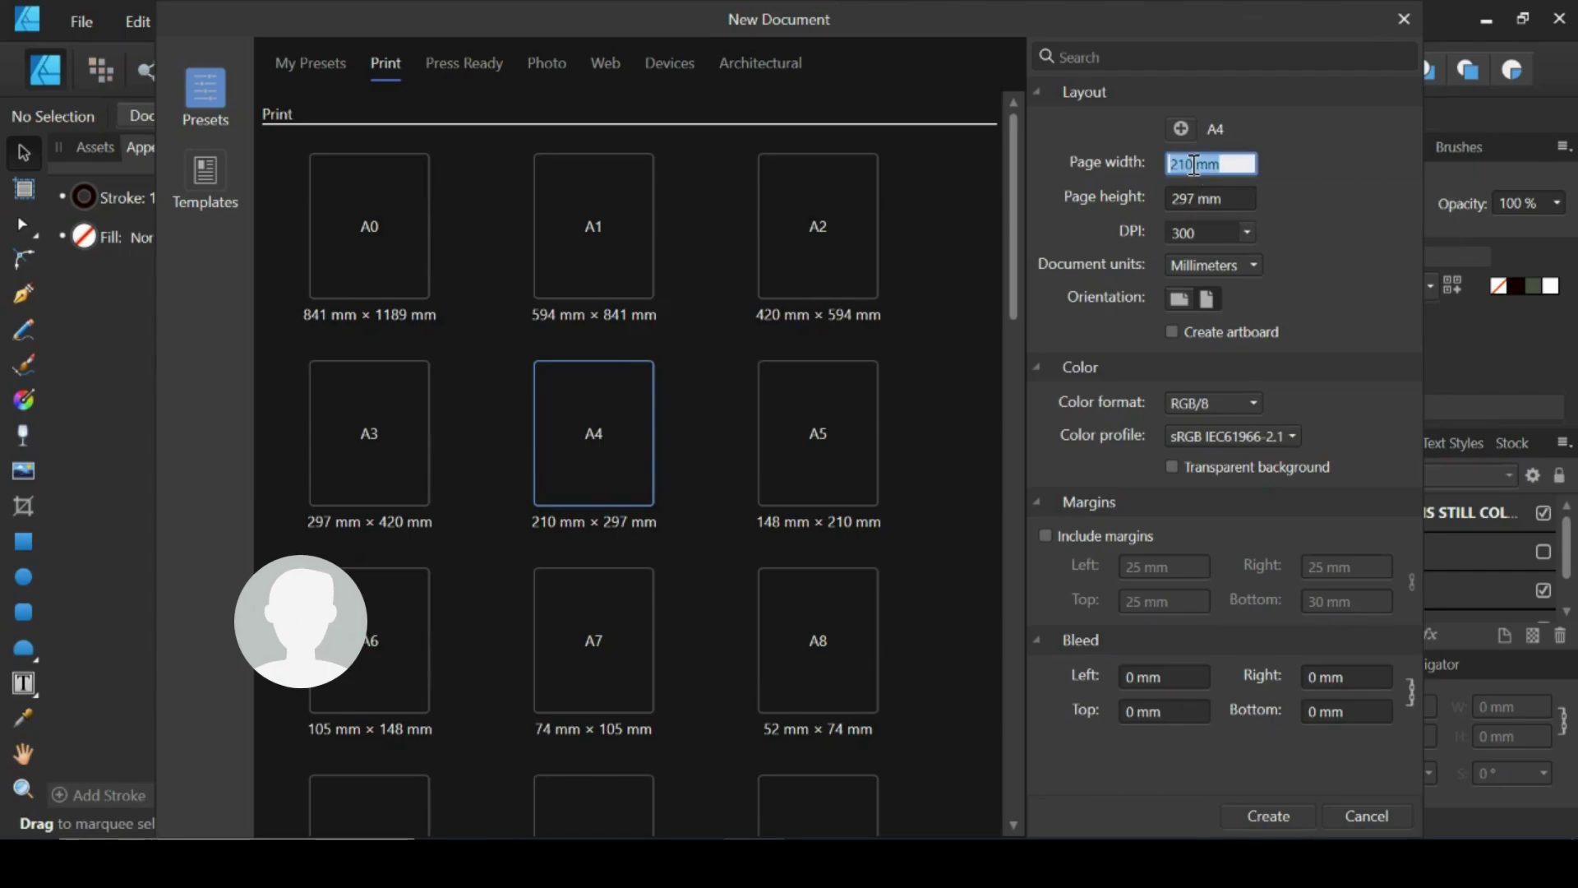
{"action": "type", "text": "297"}
{"action": "left_click", "coordinate": [1251, 265]}
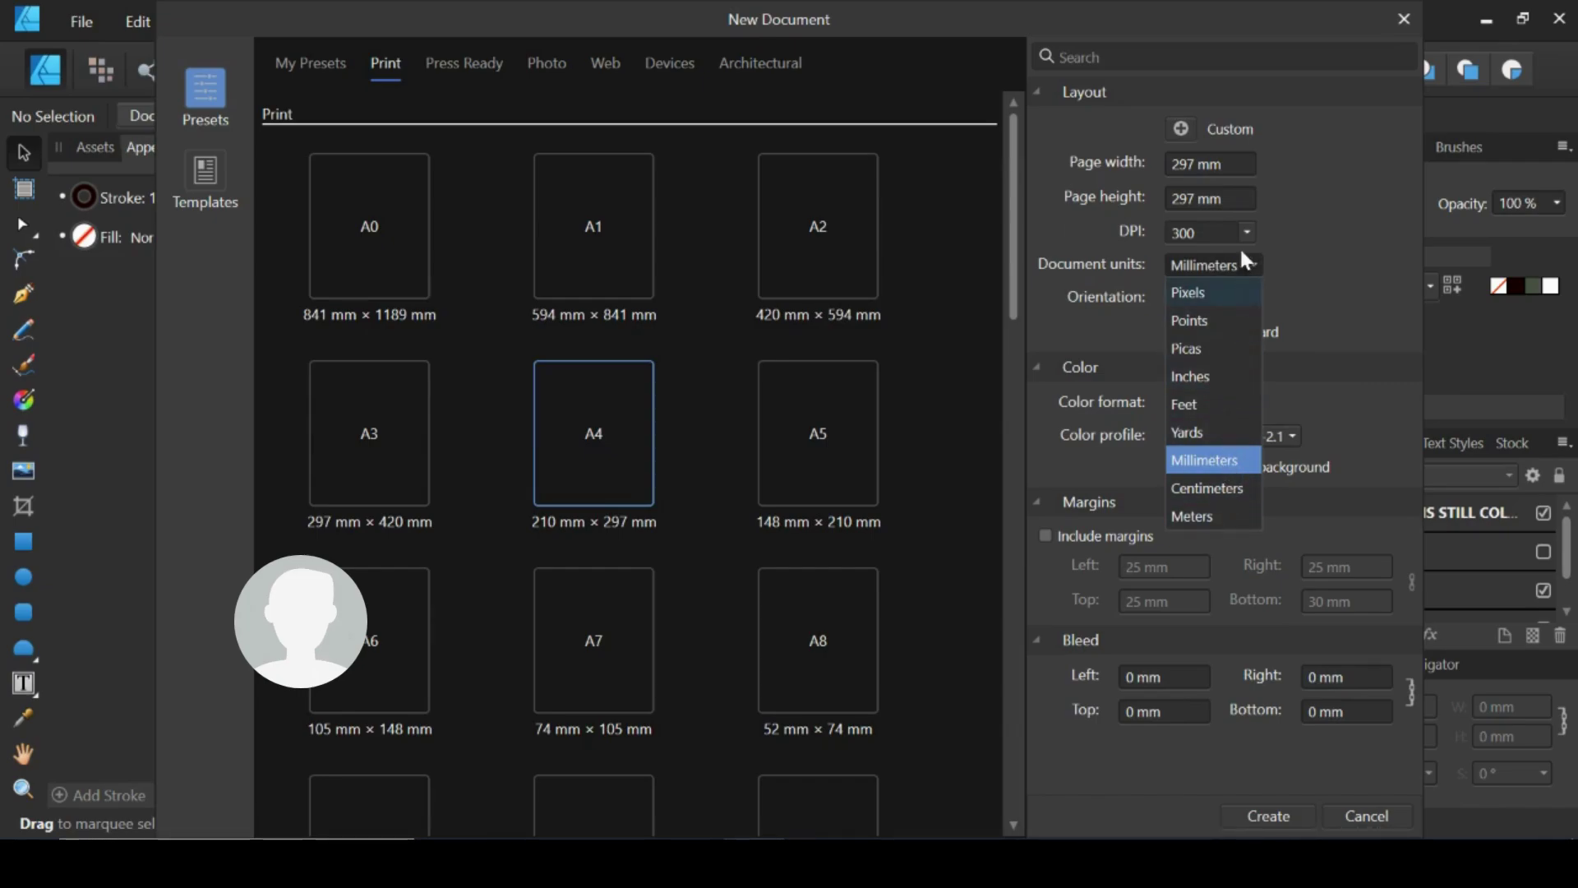
{"action": "left_click", "coordinate": [1219, 189]}
{"action": "left_click", "coordinate": [1221, 195]}
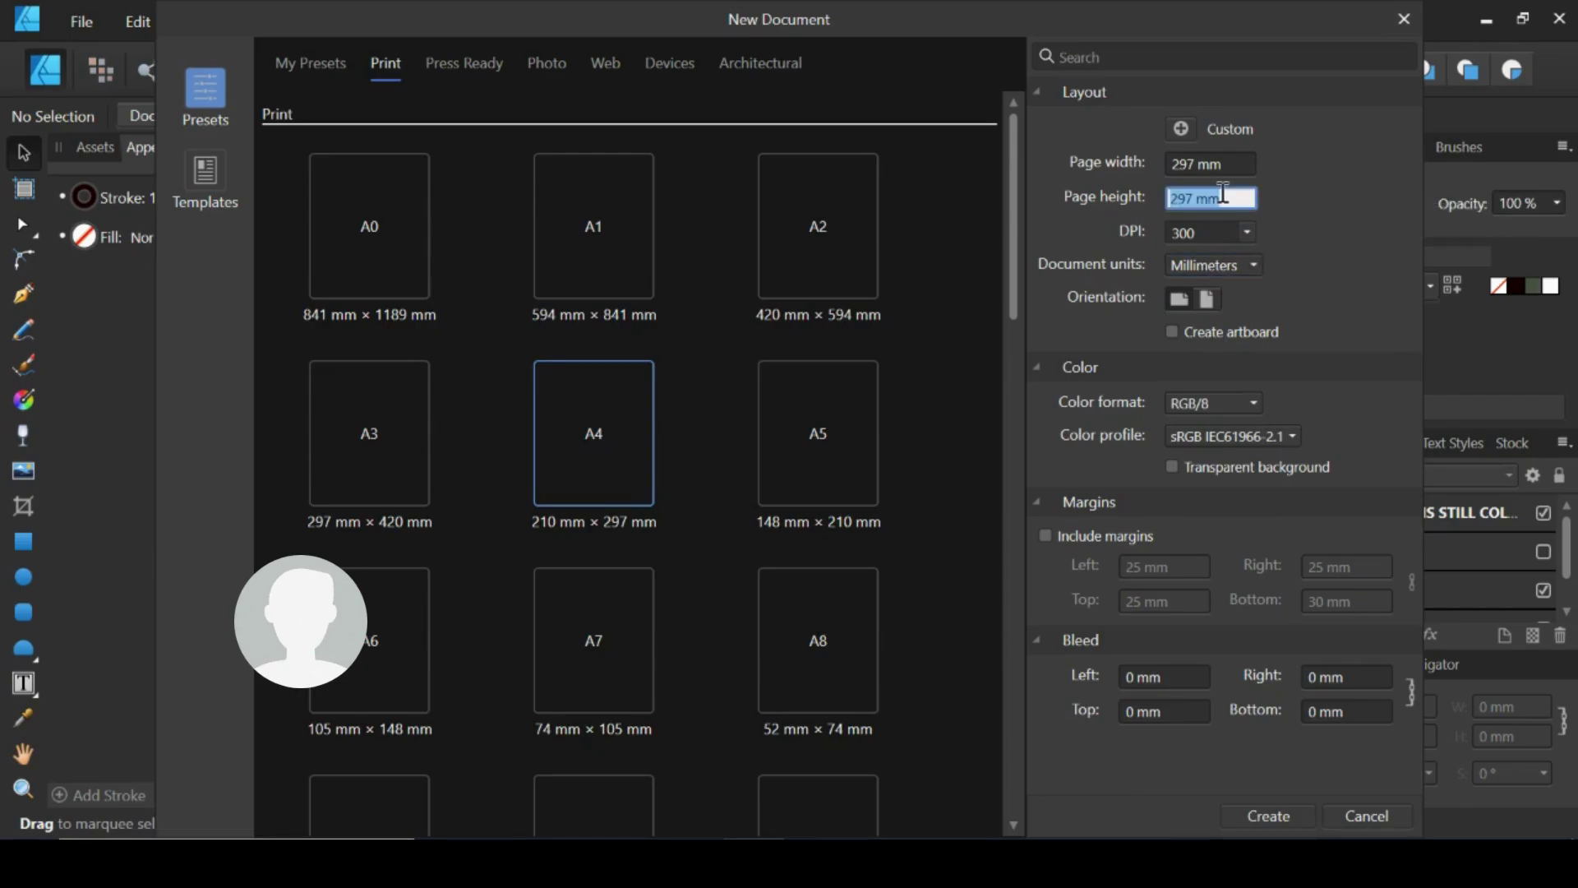
{"action": "type", "text": "147"}
Choose the CMYK/8 colour format and create the 297 × 147 mm document.
{"action": "left_click", "coordinate": [1202, 401]}
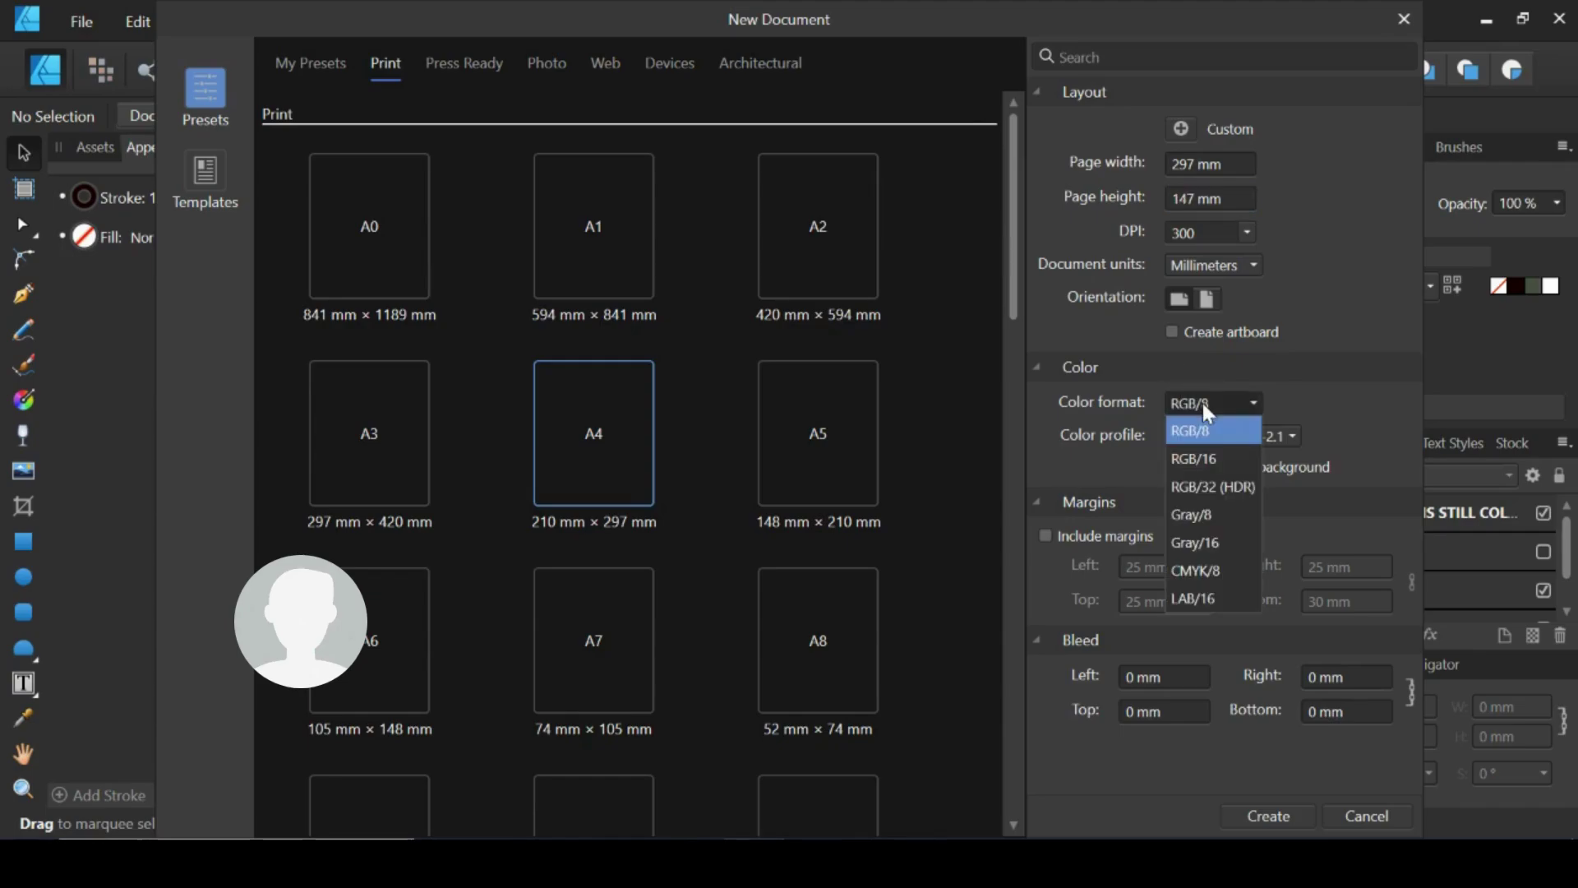
{"action": "left_click", "coordinate": [1219, 571]}
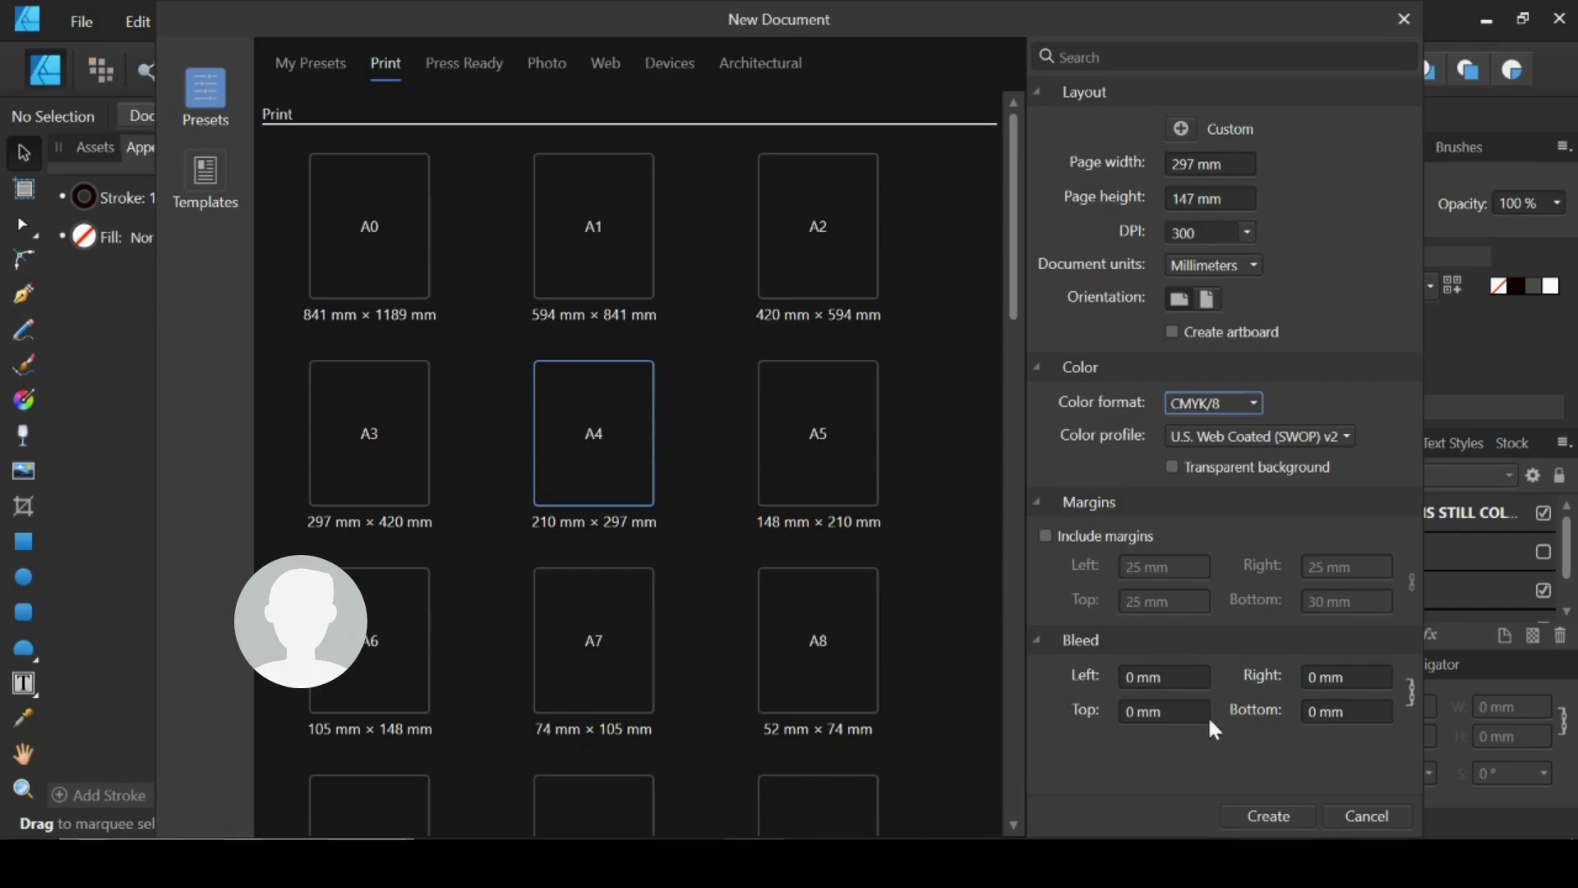
{"action": "left_click", "coordinate": [1260, 816]}
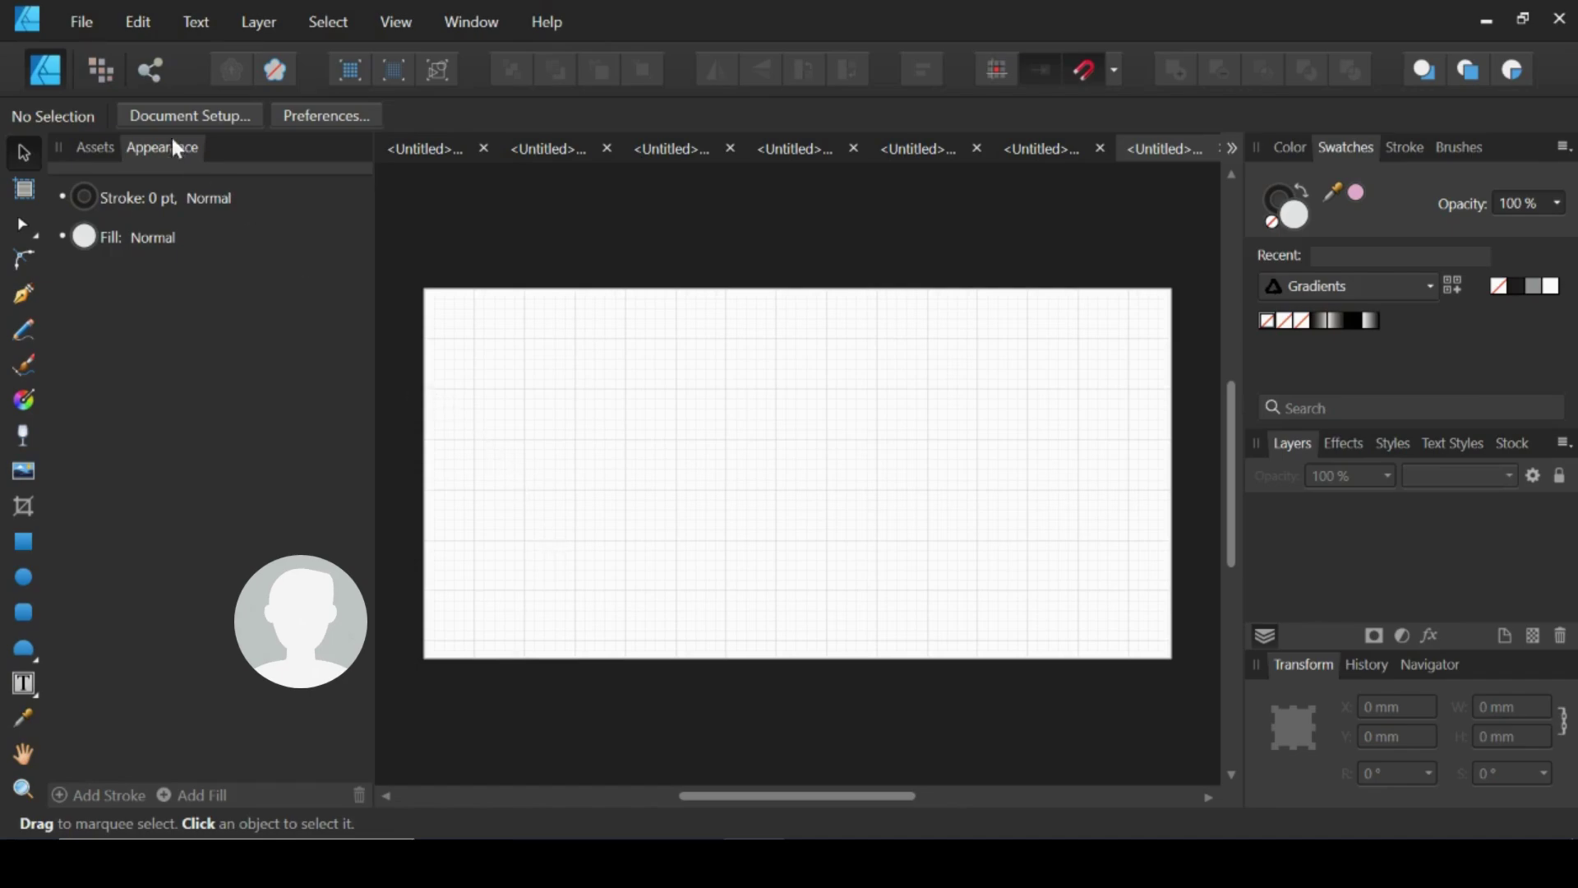
Open Document Setup, review its Dimensions and Color settings, then view Margins.
{"action": "left_click", "coordinate": [95, 19]}
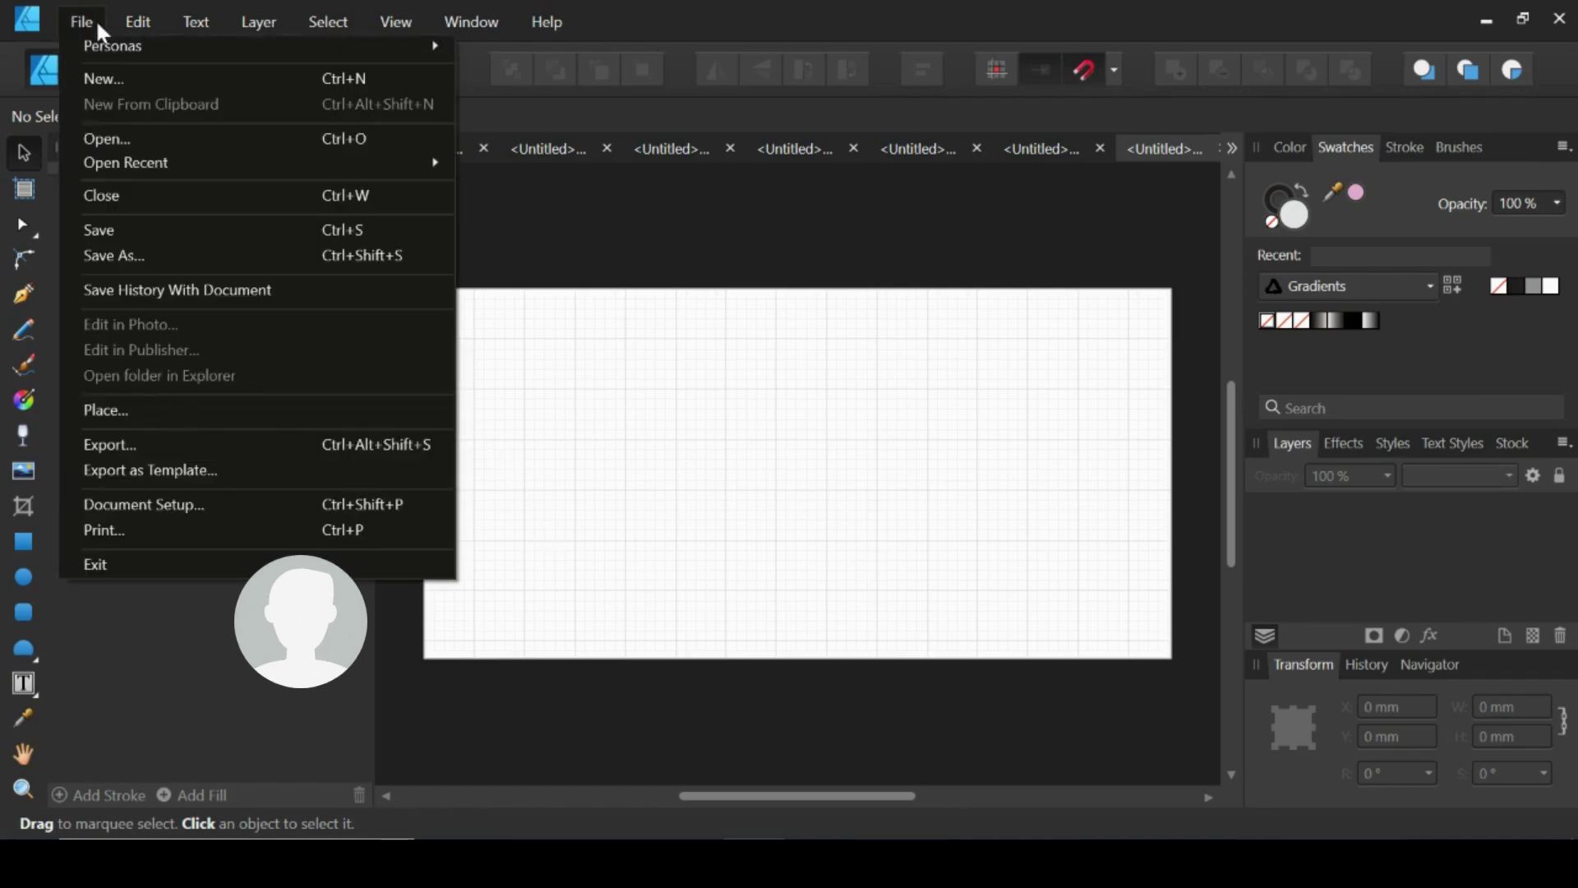
{"action": "left_click", "coordinate": [166, 502]}
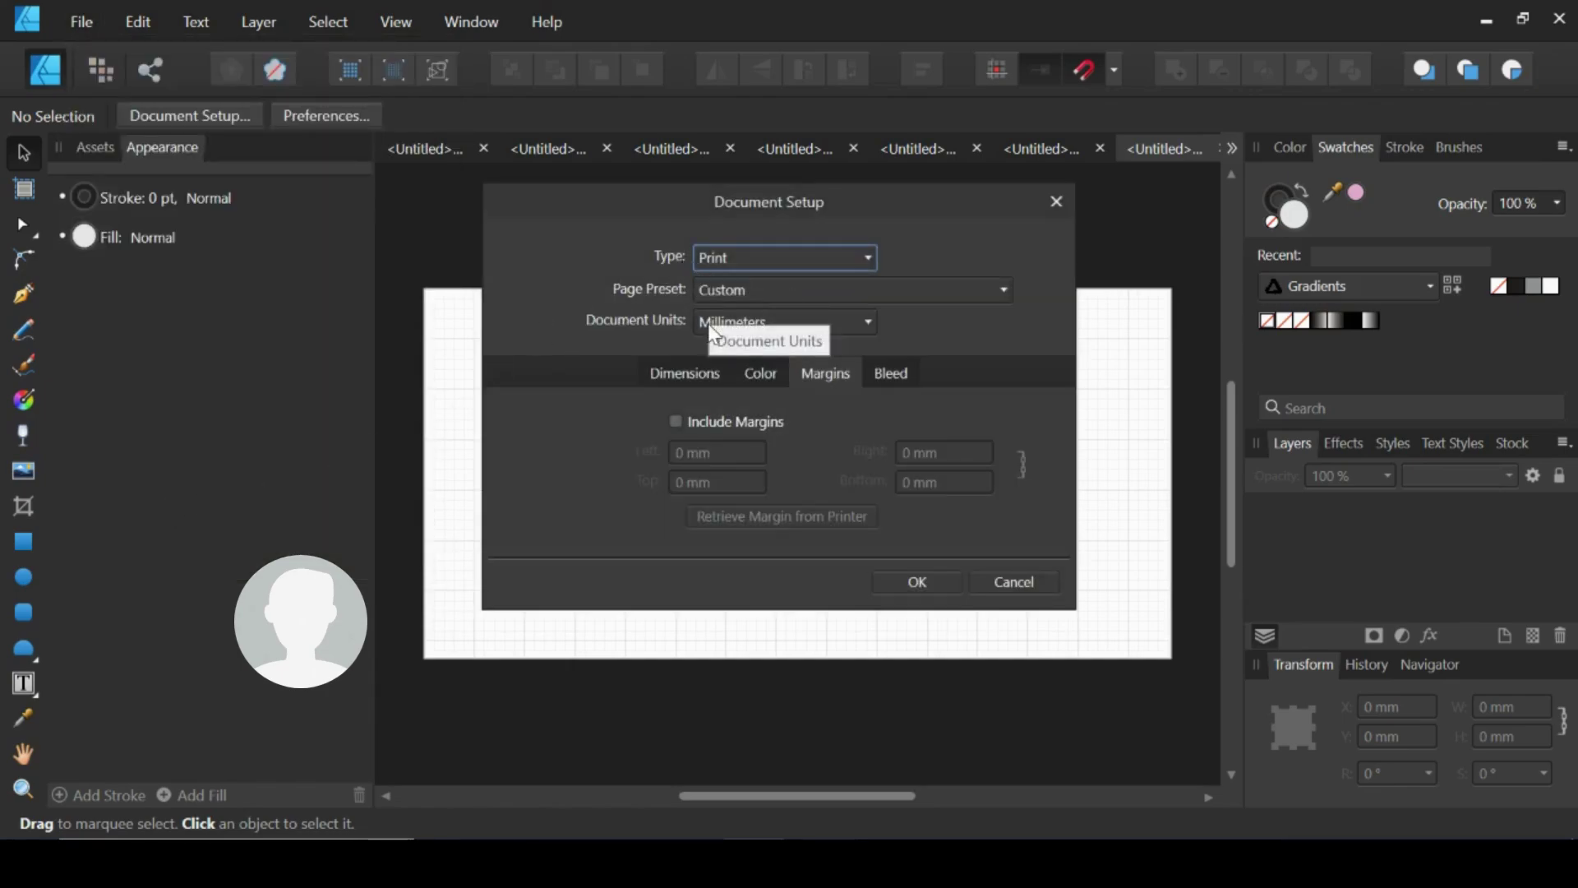
{"action": "left_click", "coordinate": [682, 372]}
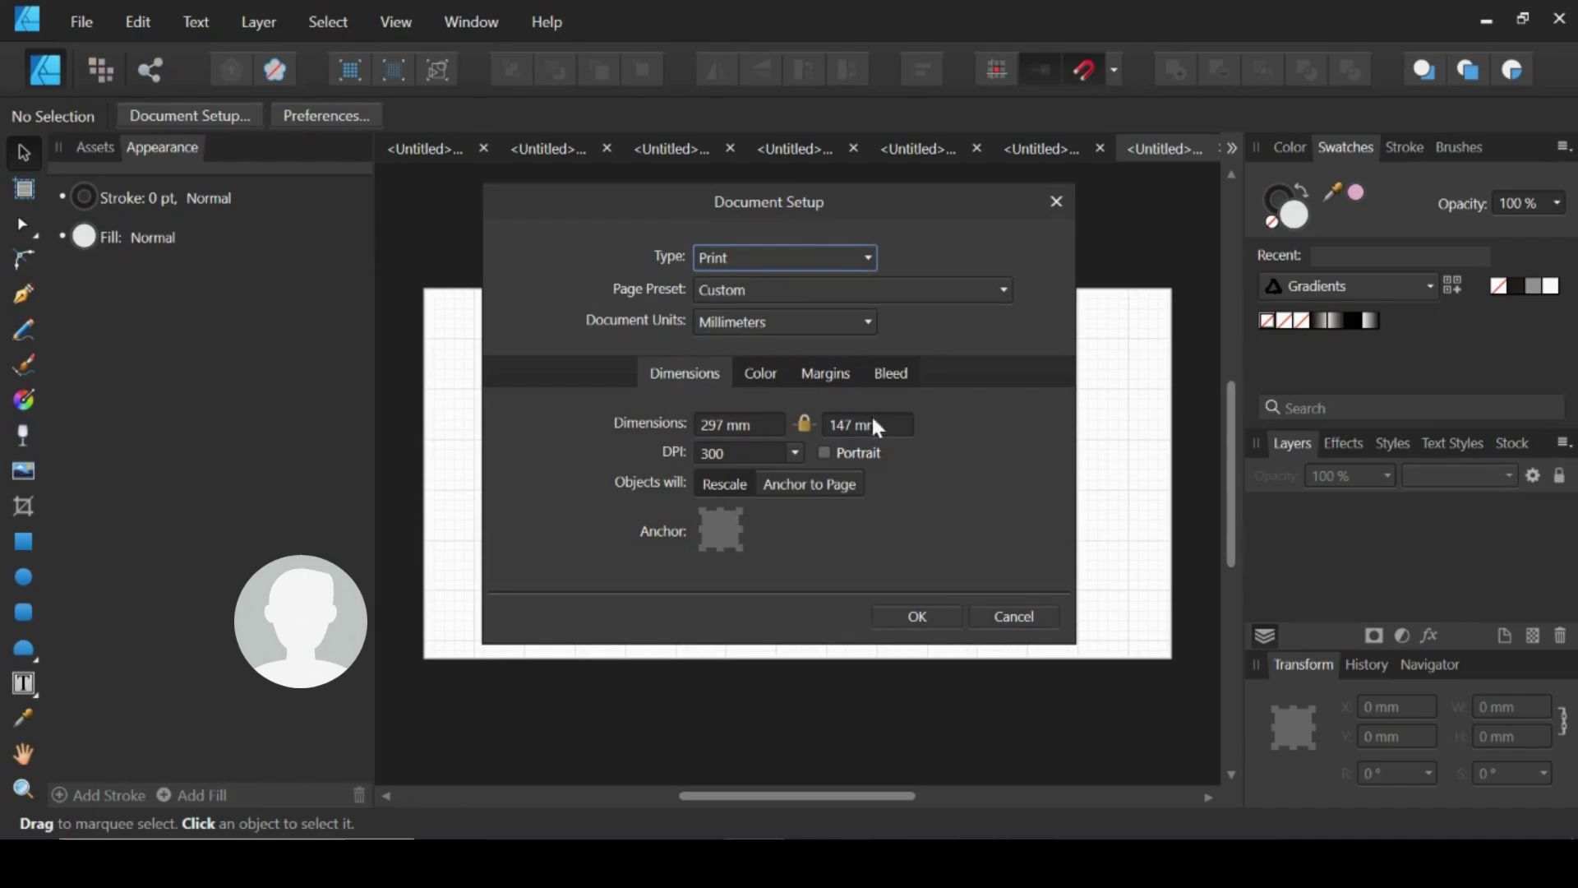
{"action": "left_click", "coordinate": [757, 376]}
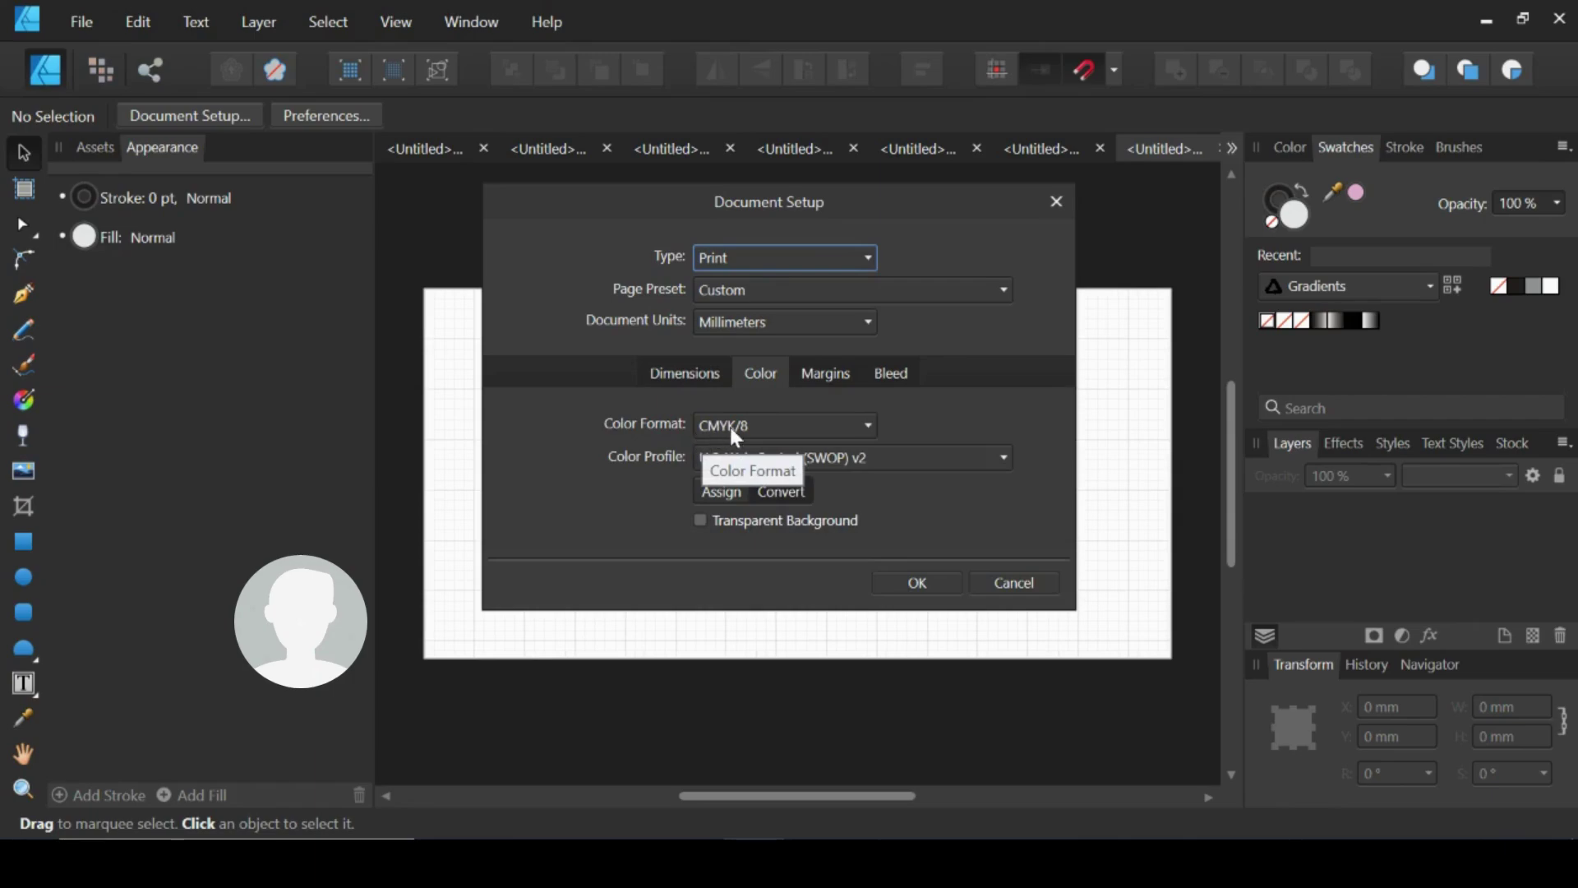
{"action": "left_click", "coordinate": [837, 382]}
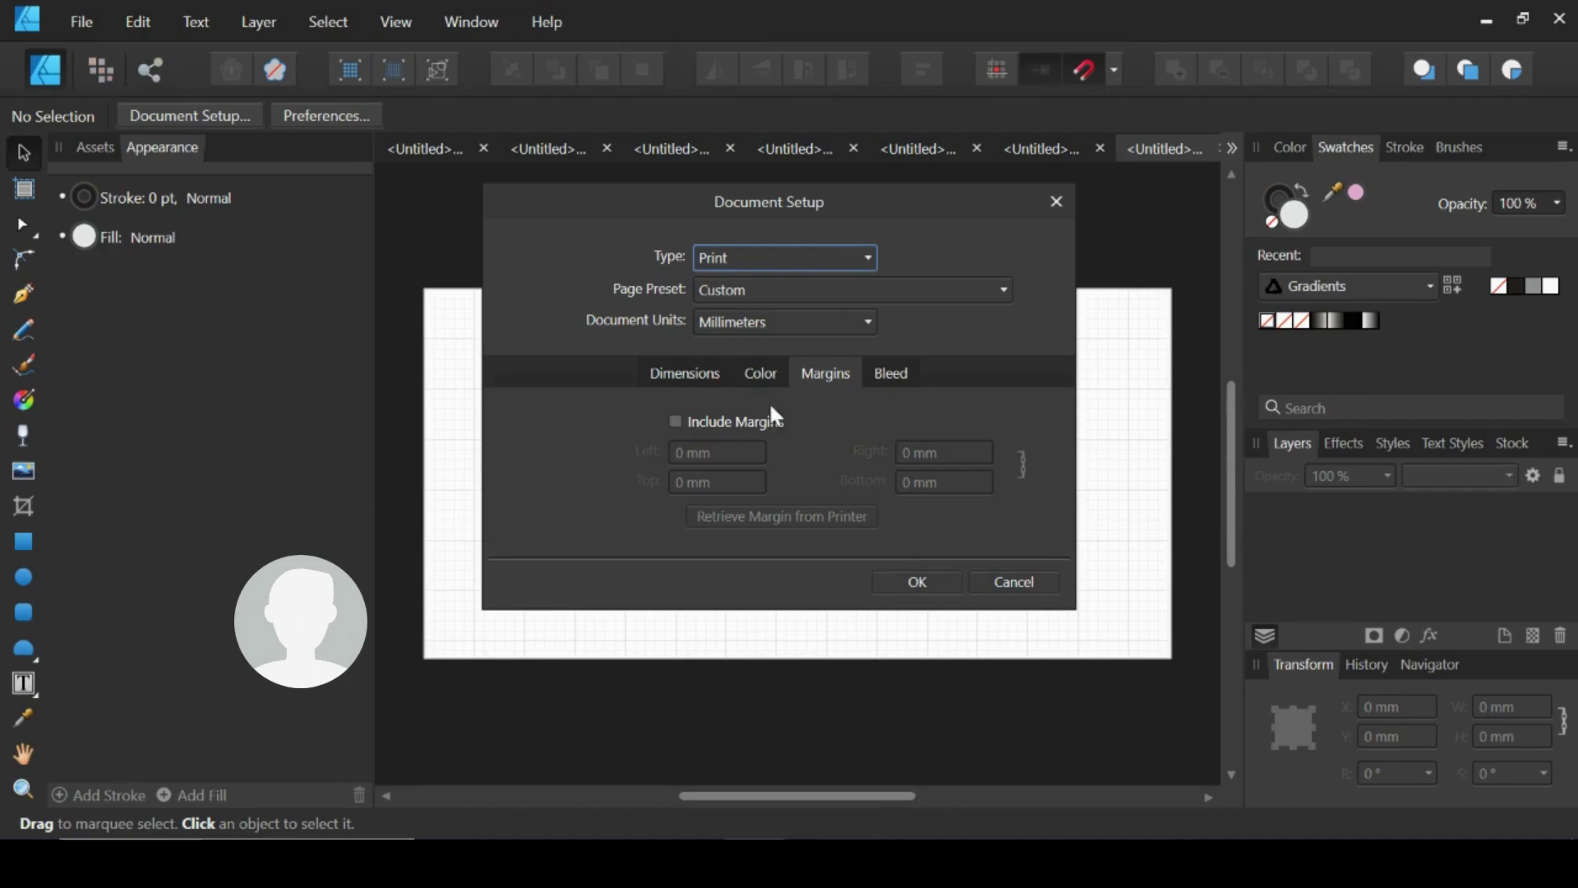
Enable margins, set all four sides to 5 mm, and apply the setup.
{"action": "left_click", "coordinate": [689, 417]}
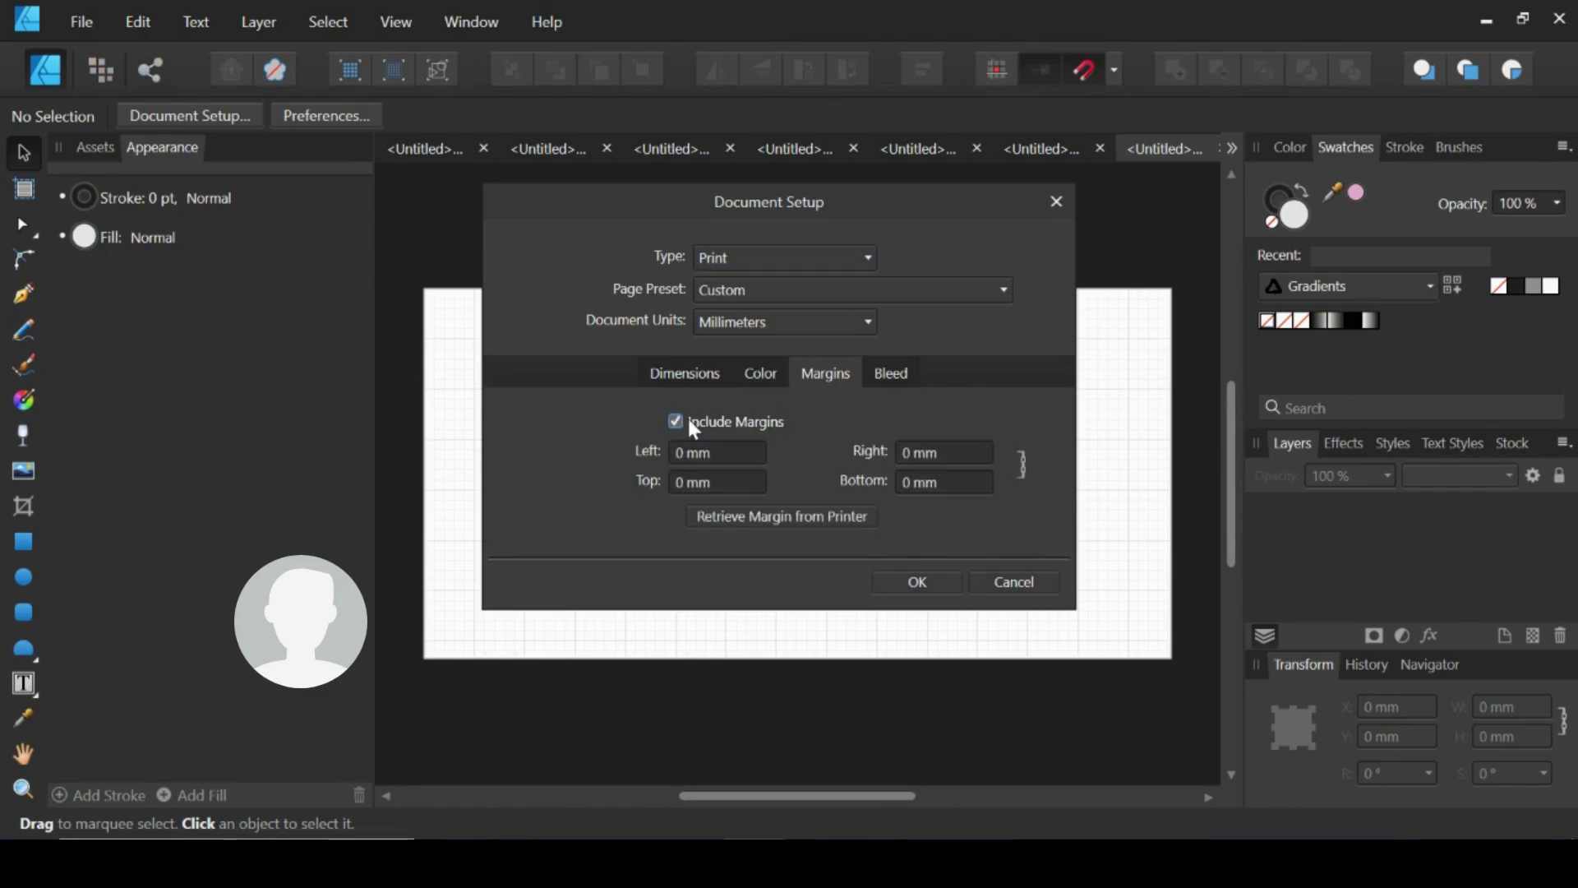
{"action": "left_click", "coordinate": [744, 525]}
{"action": "left_click", "coordinate": [732, 452]}
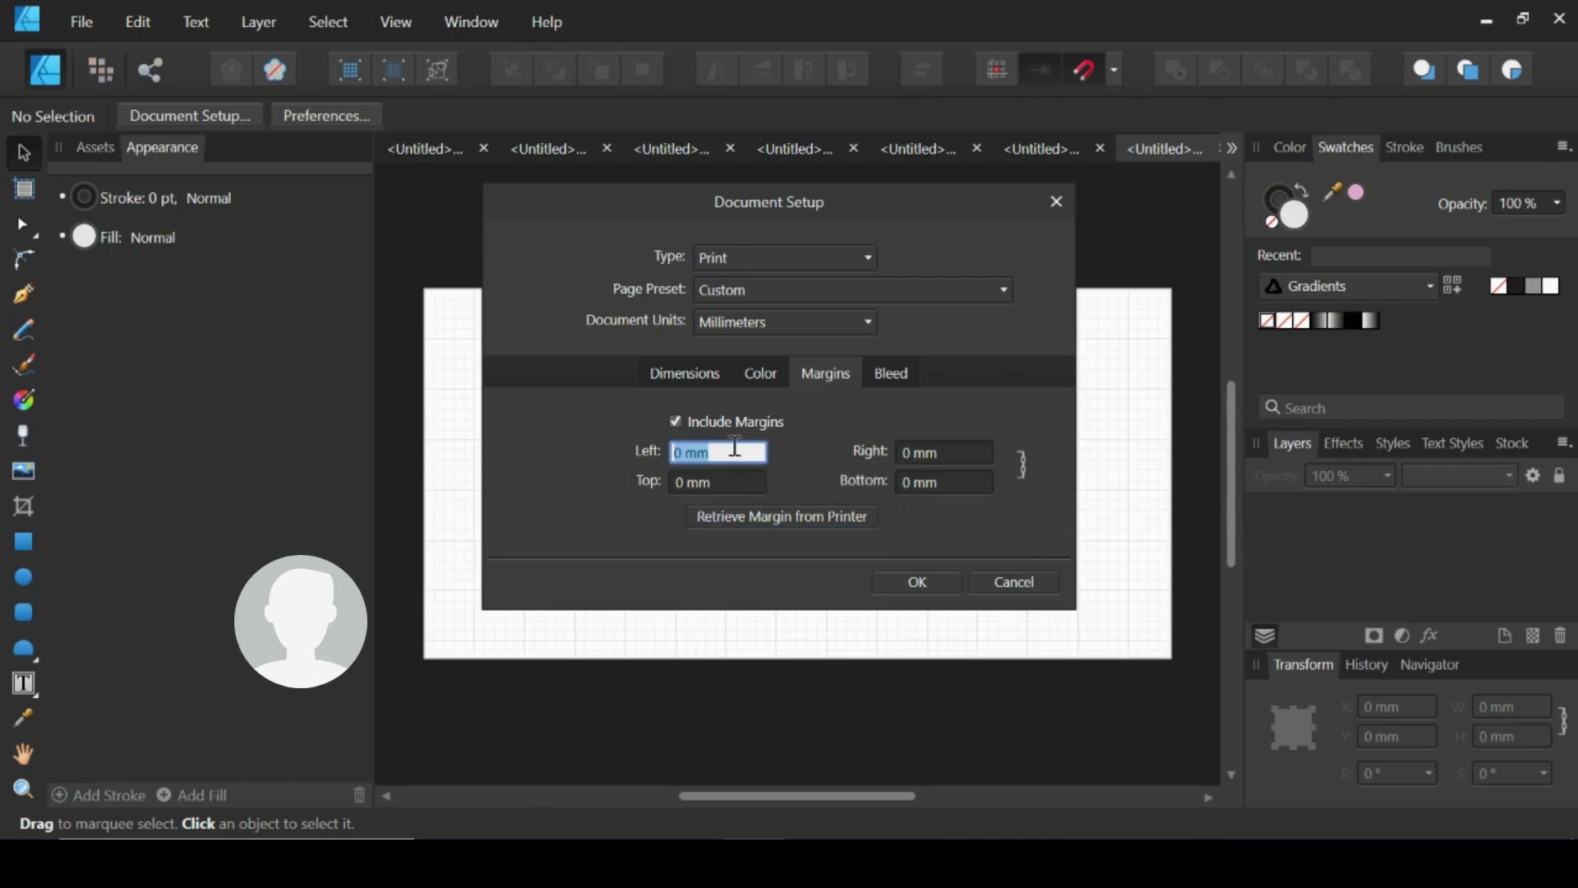
{"action": "type", "text": "5"}
{"action": "key", "text": "Tab"}
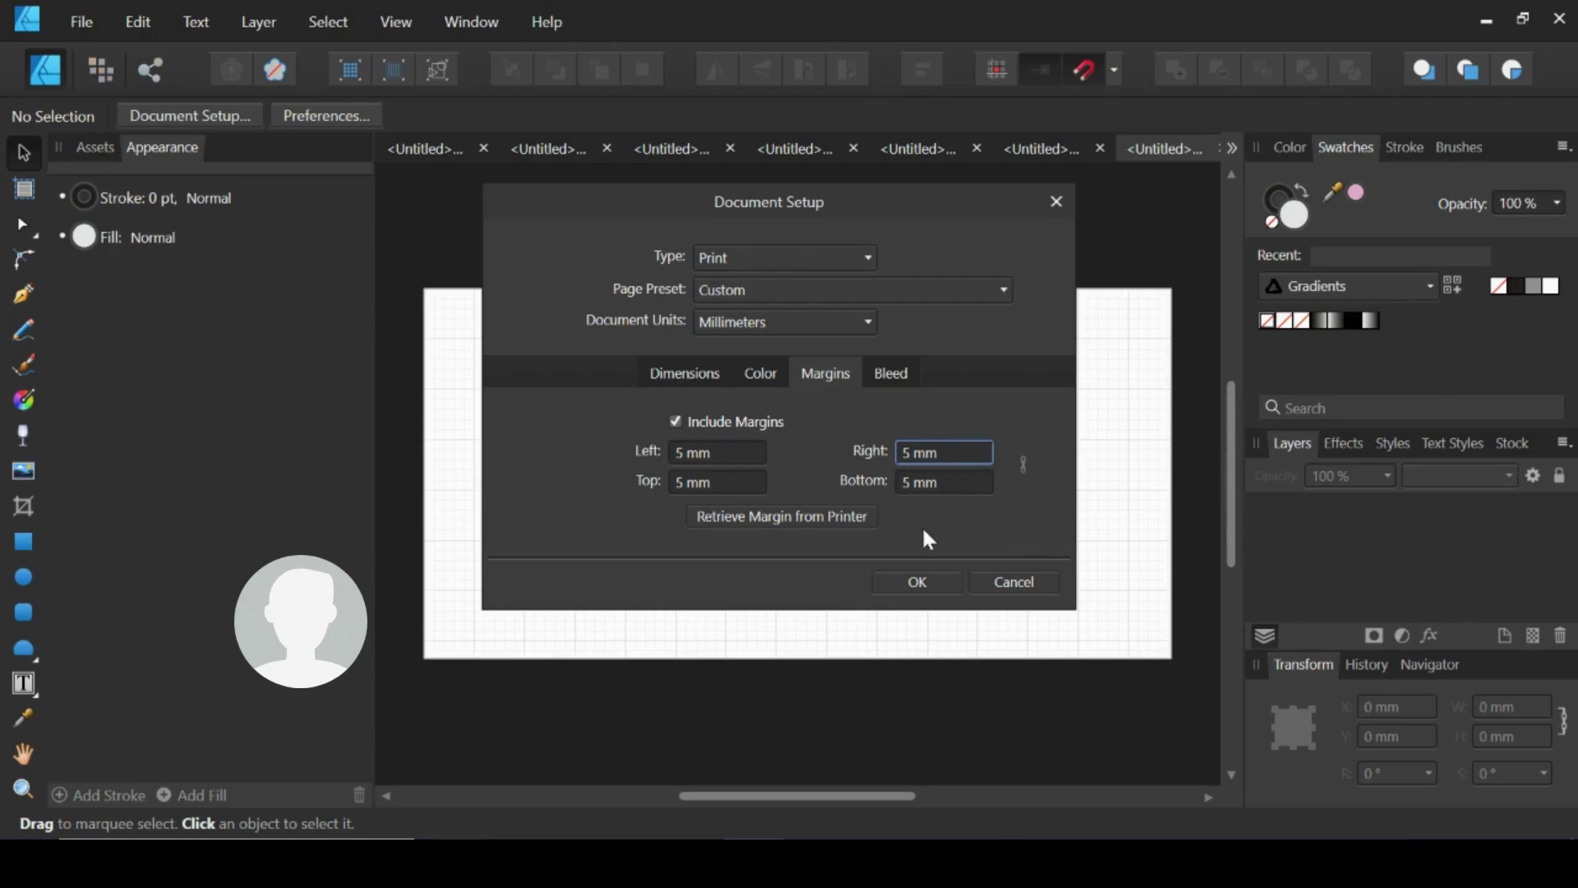
{"action": "left_click", "coordinate": [924, 578]}
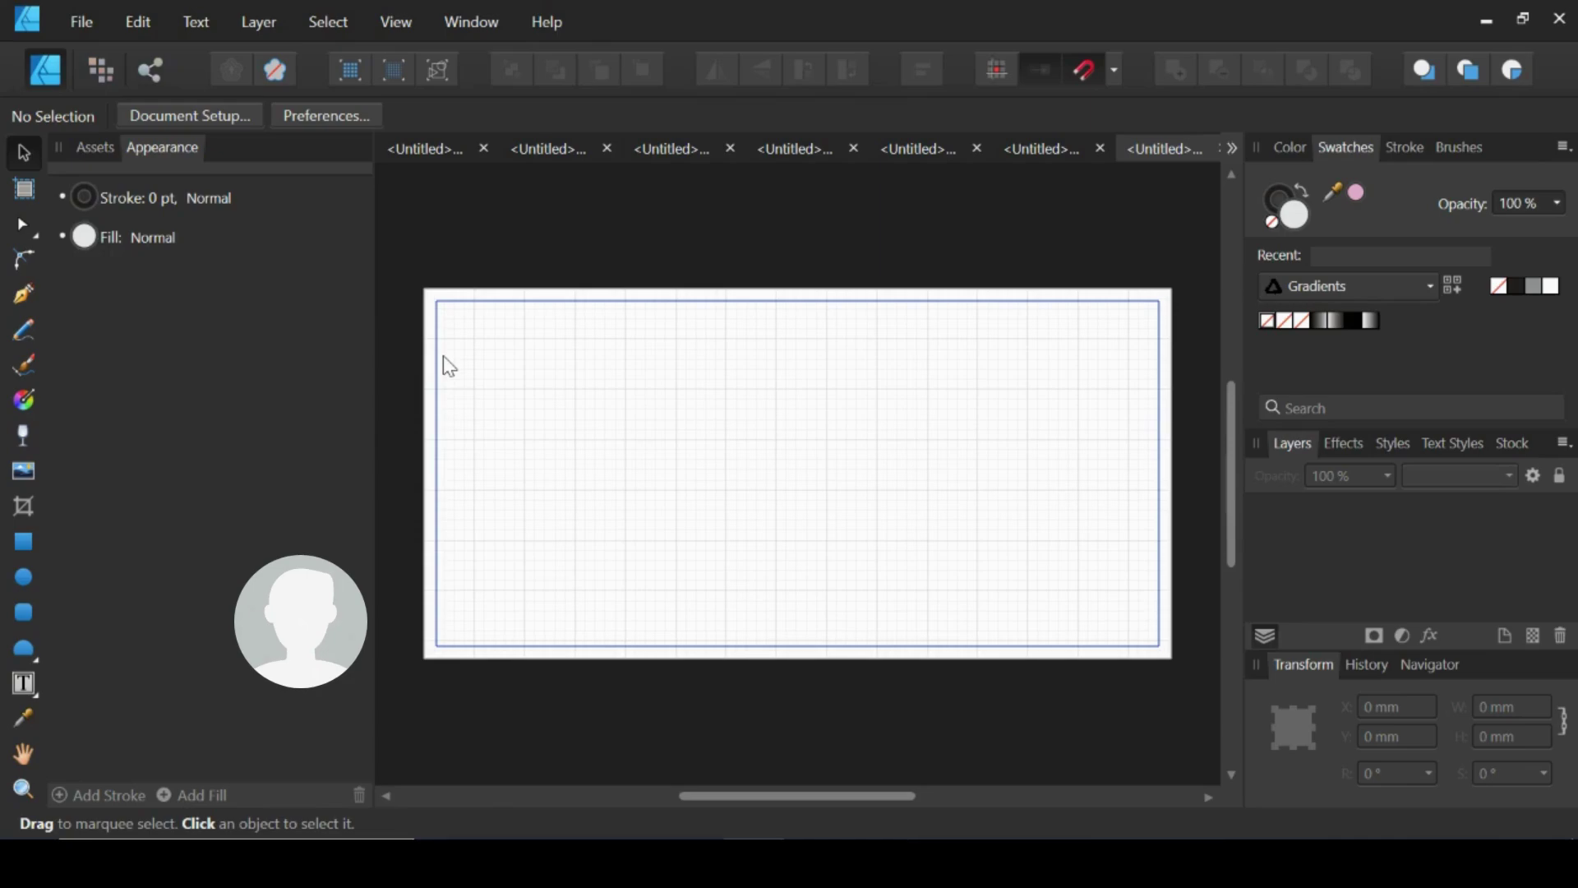
Draw a roughly 102.6 × 91.8 mm rectangle near the page centre, with aspect ratio unlocked.
{"action": "left_click", "coordinate": [23, 545]}
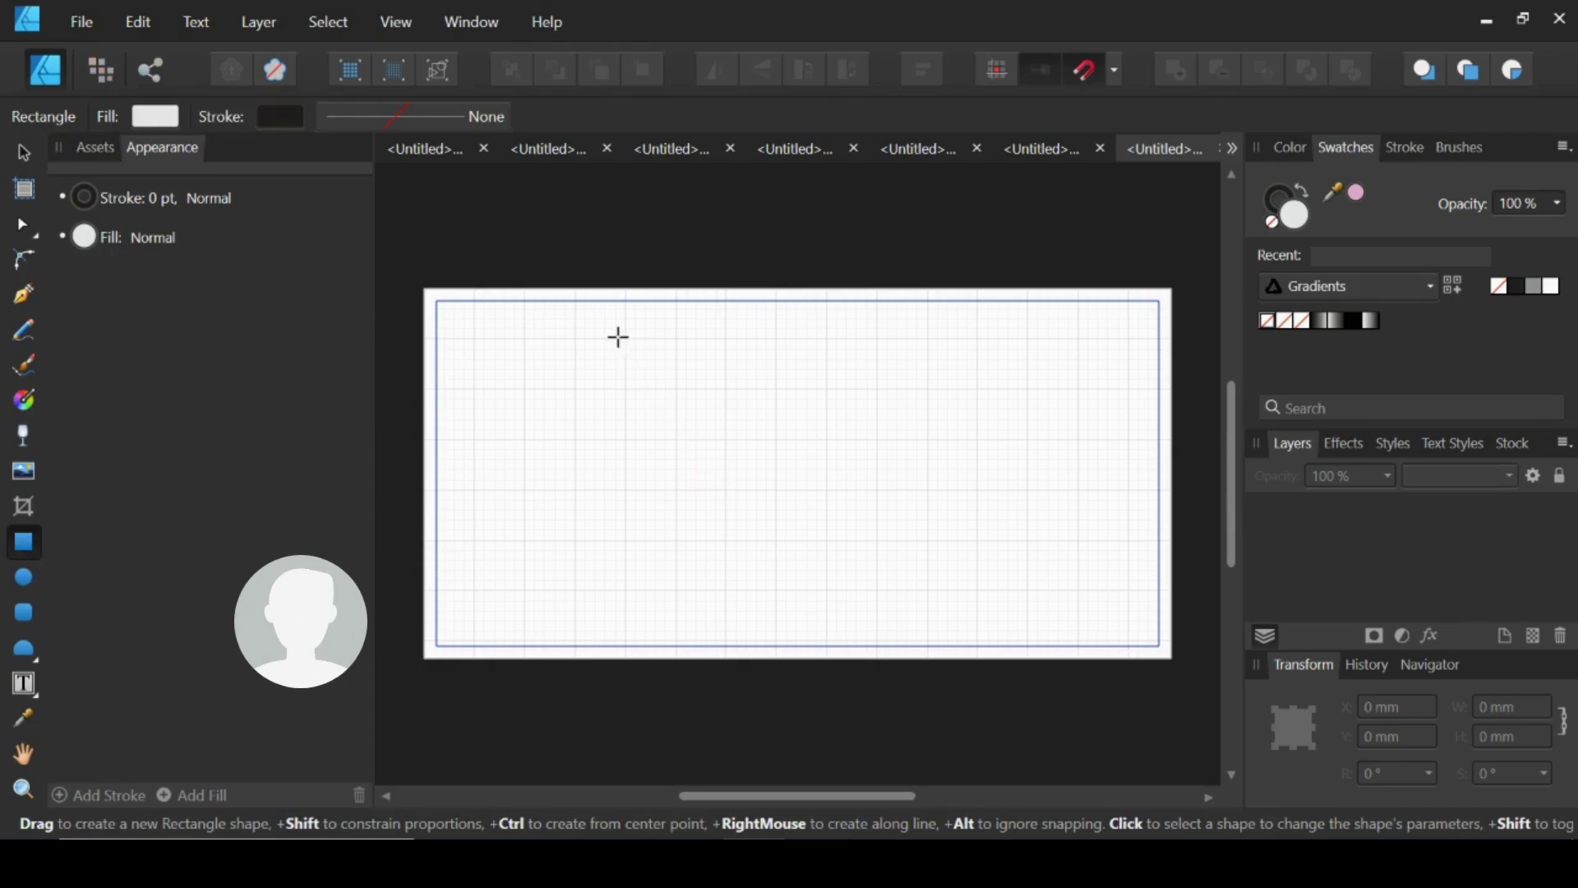
{"action": "left_click_drag", "start_coordinate": [673, 386], "coordinate": [932, 618]}
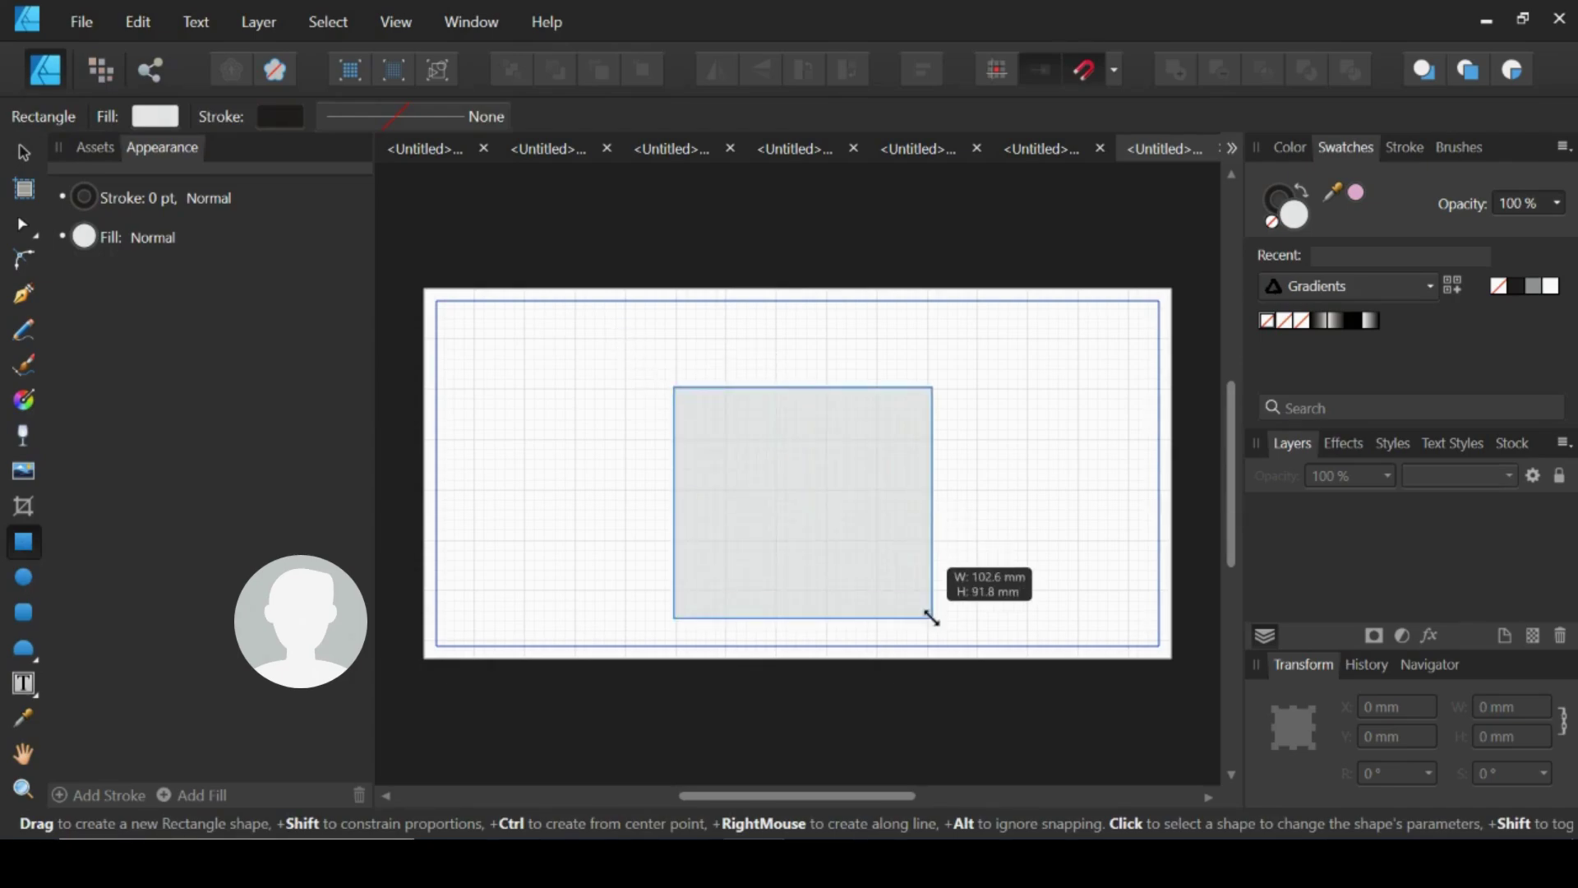
{"action": "left_click", "coordinate": [1564, 720]}
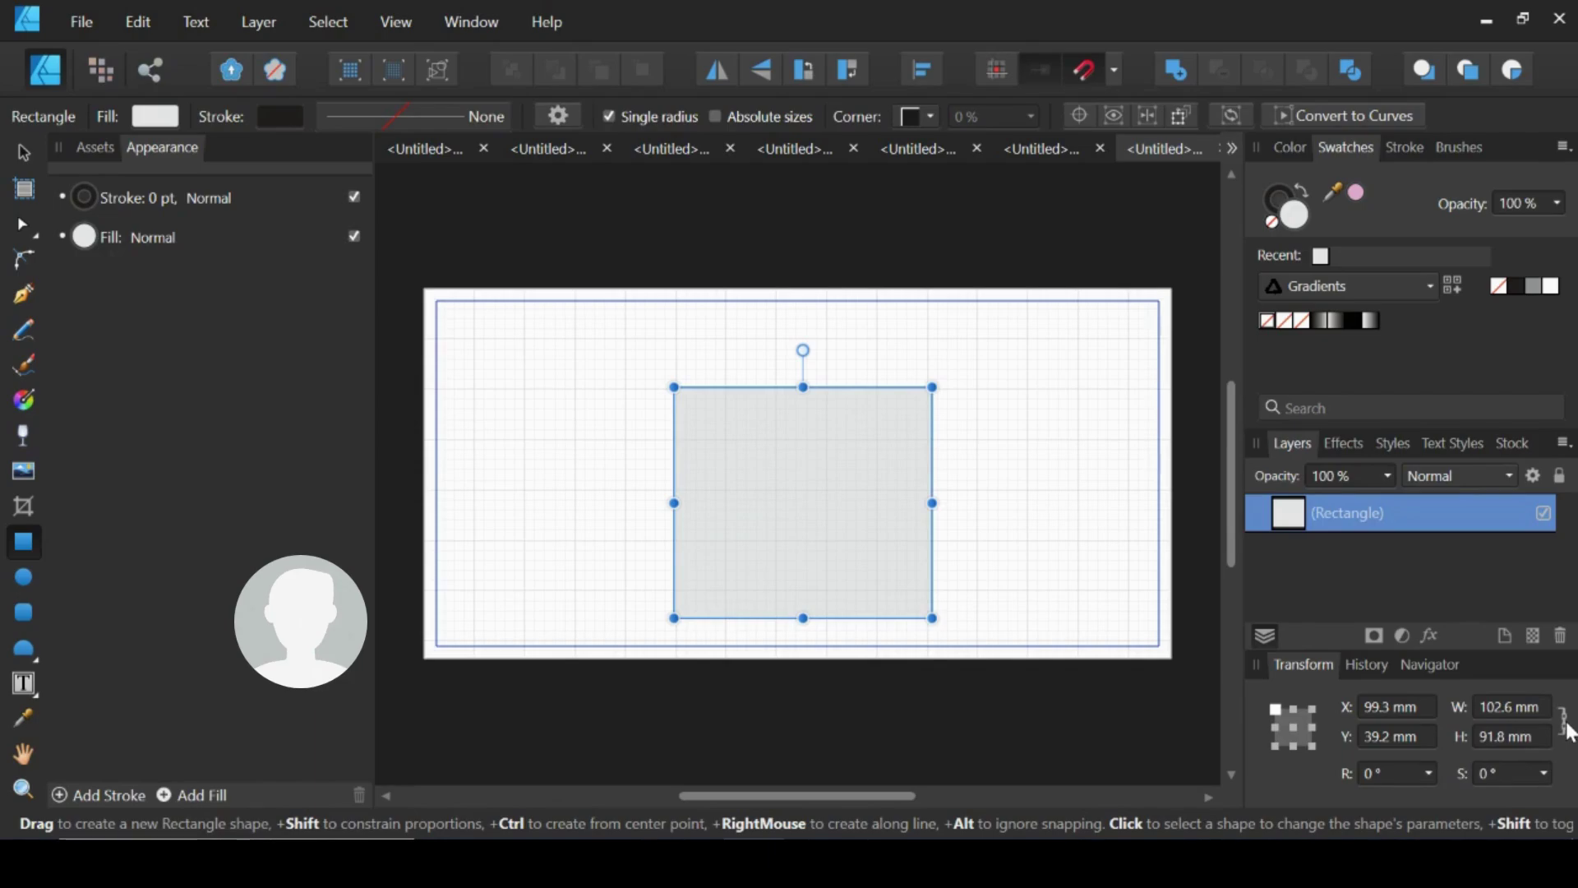
{"action": "left_click", "coordinate": [1564, 721]}
Resize the rectangle to 148.5 mm wide by 147 mm tall.
{"action": "left_click", "coordinate": [1532, 705]}
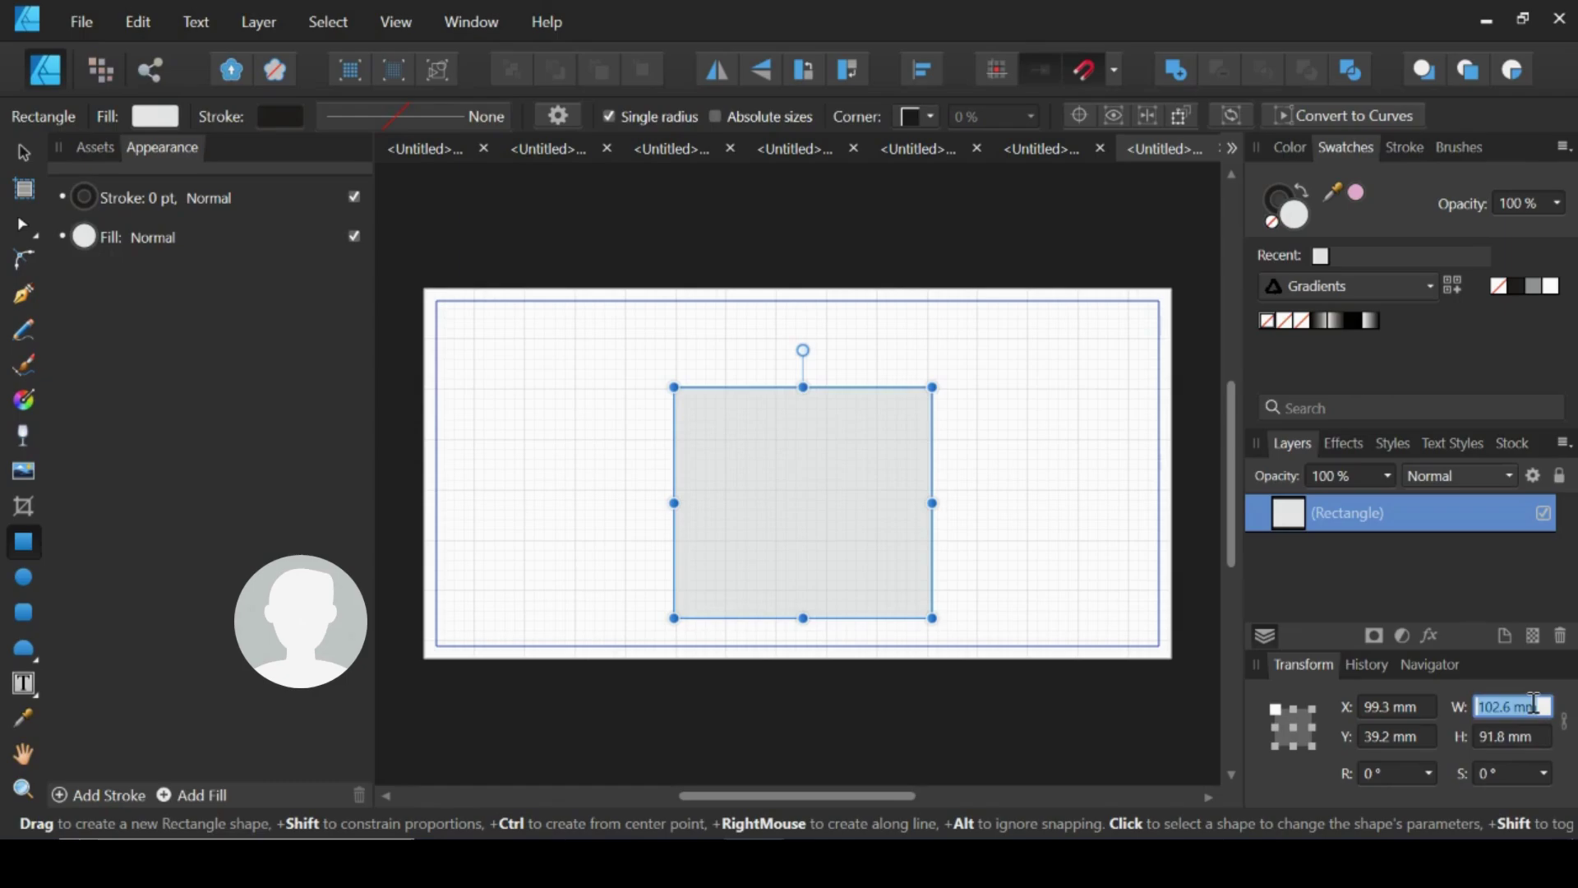
{"action": "type", "text": "148"}
{"action": "type", "text": ".5"}
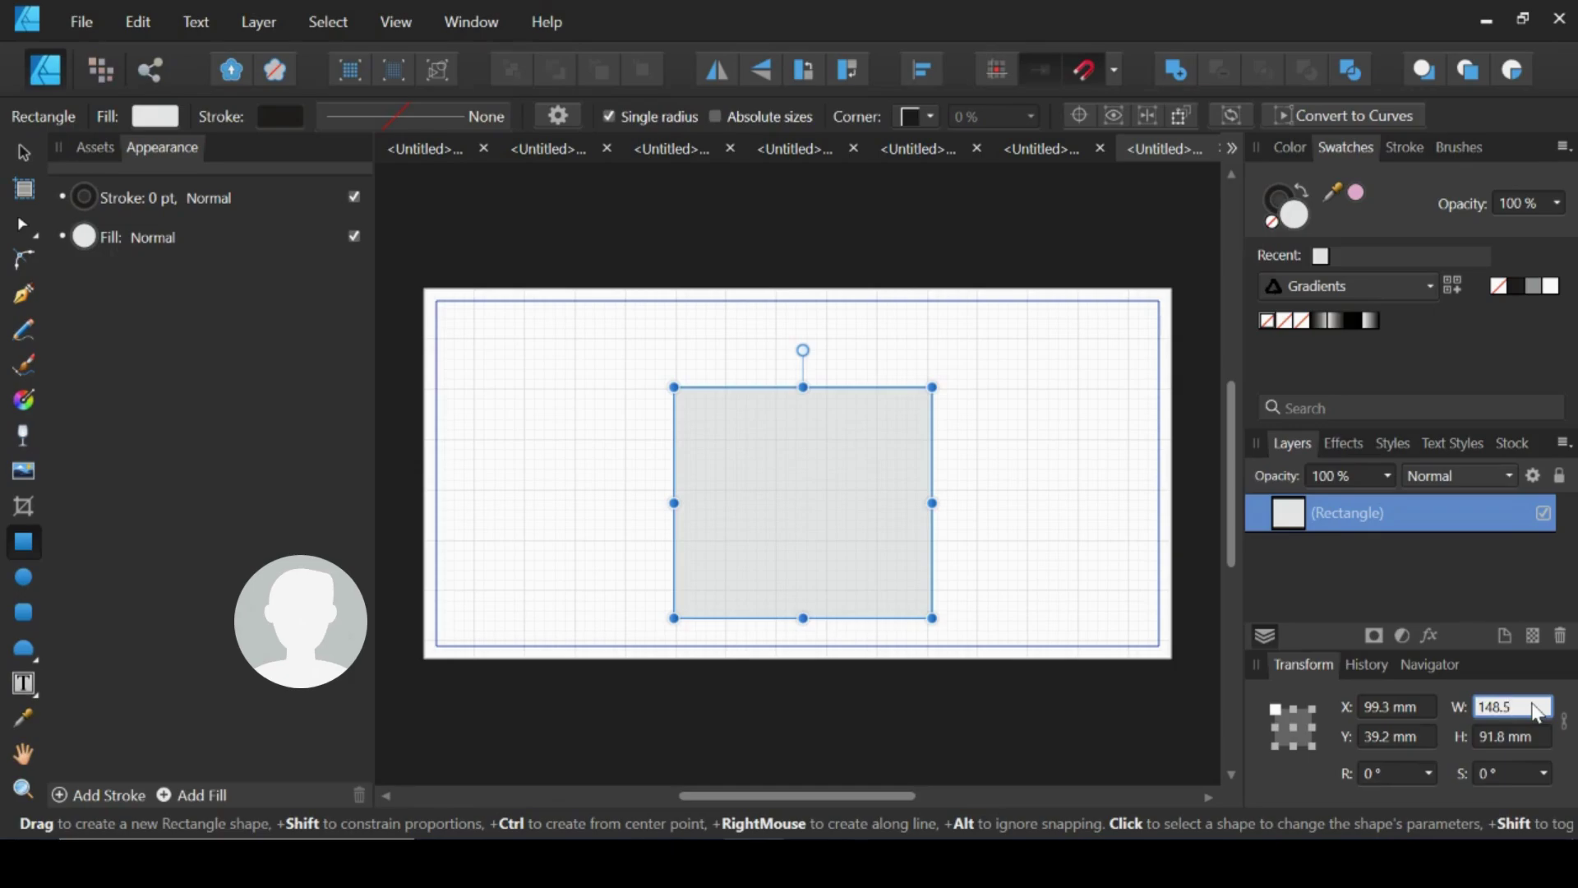
{"action": "key", "text": "Return"}
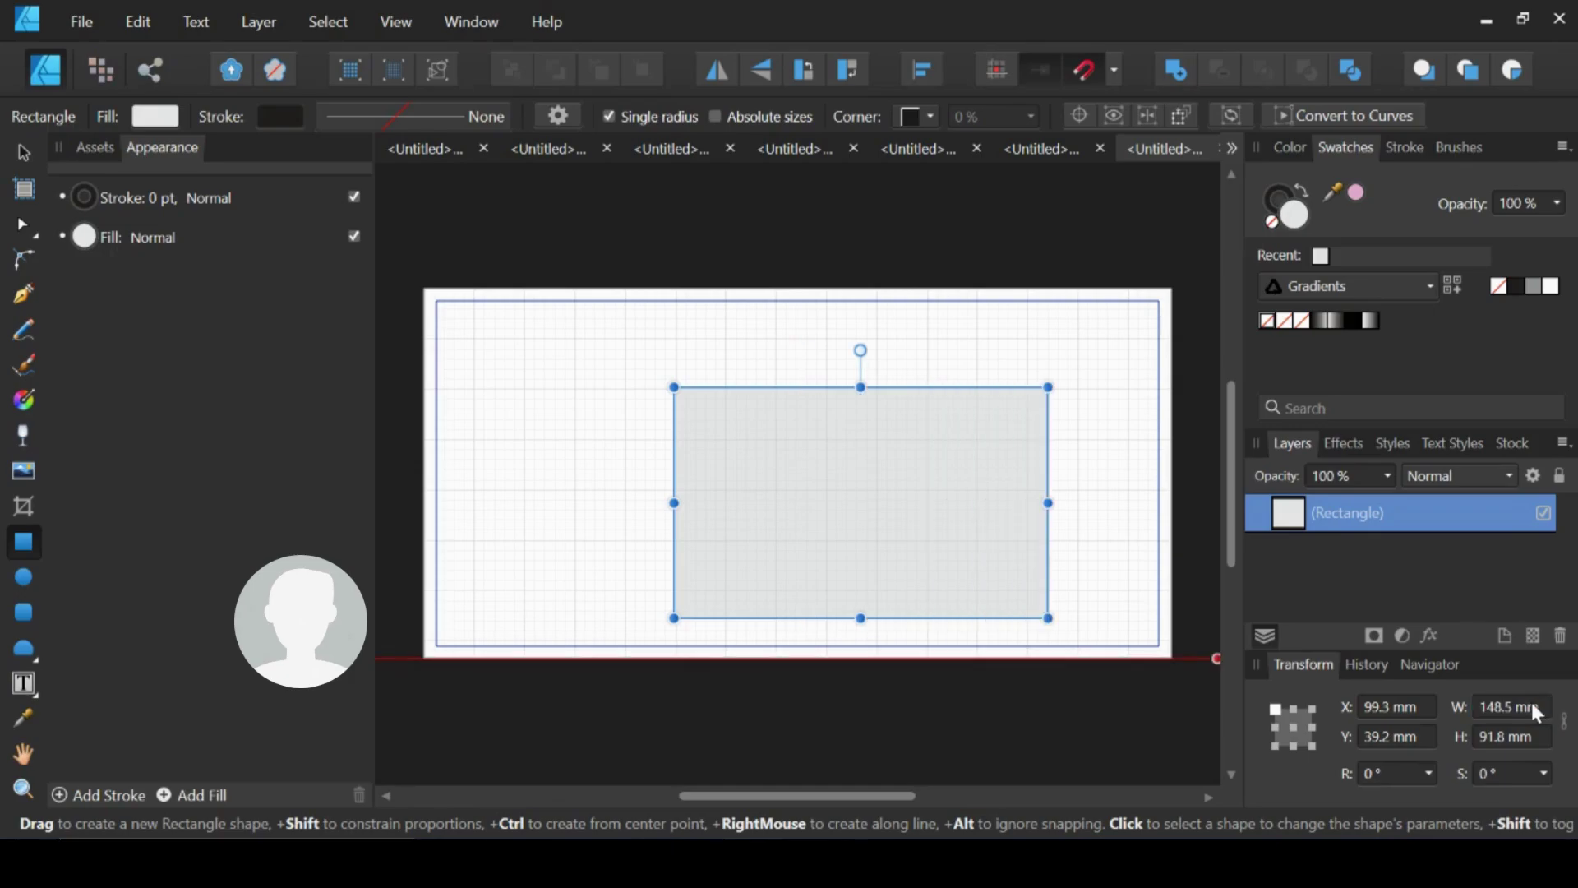
{"action": "left_click", "coordinate": [1514, 738]}
{"action": "type", "text": "147"}
{"action": "key", "text": "Return"}
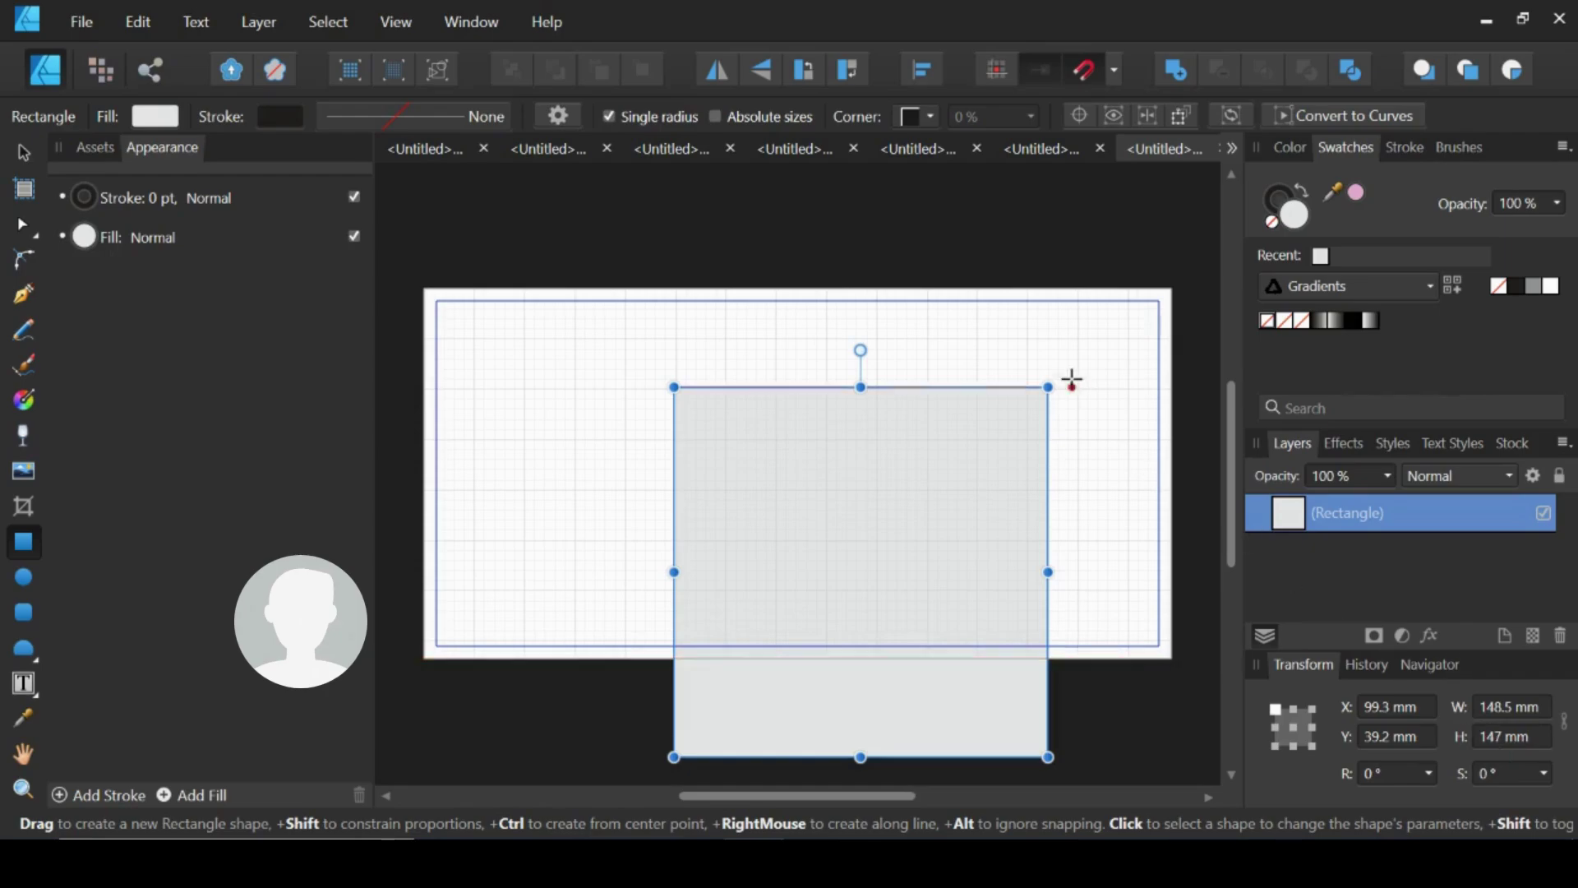
Align the rectangle to the artboard's right and top edges.
{"action": "left_click", "coordinate": [919, 78]}
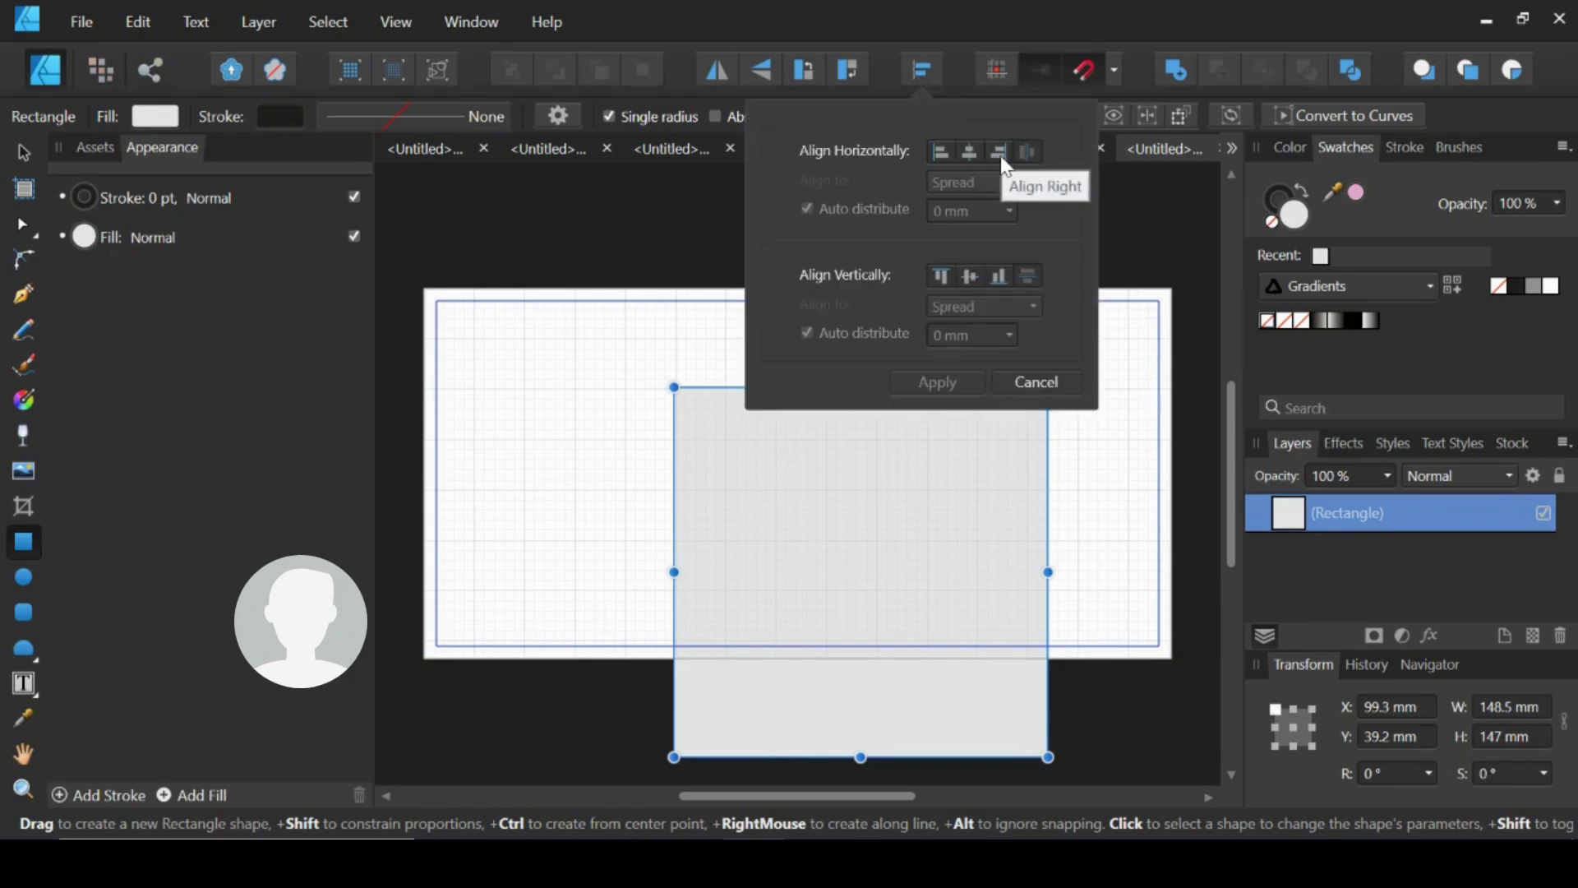
{"action": "left_click", "coordinate": [1000, 151]}
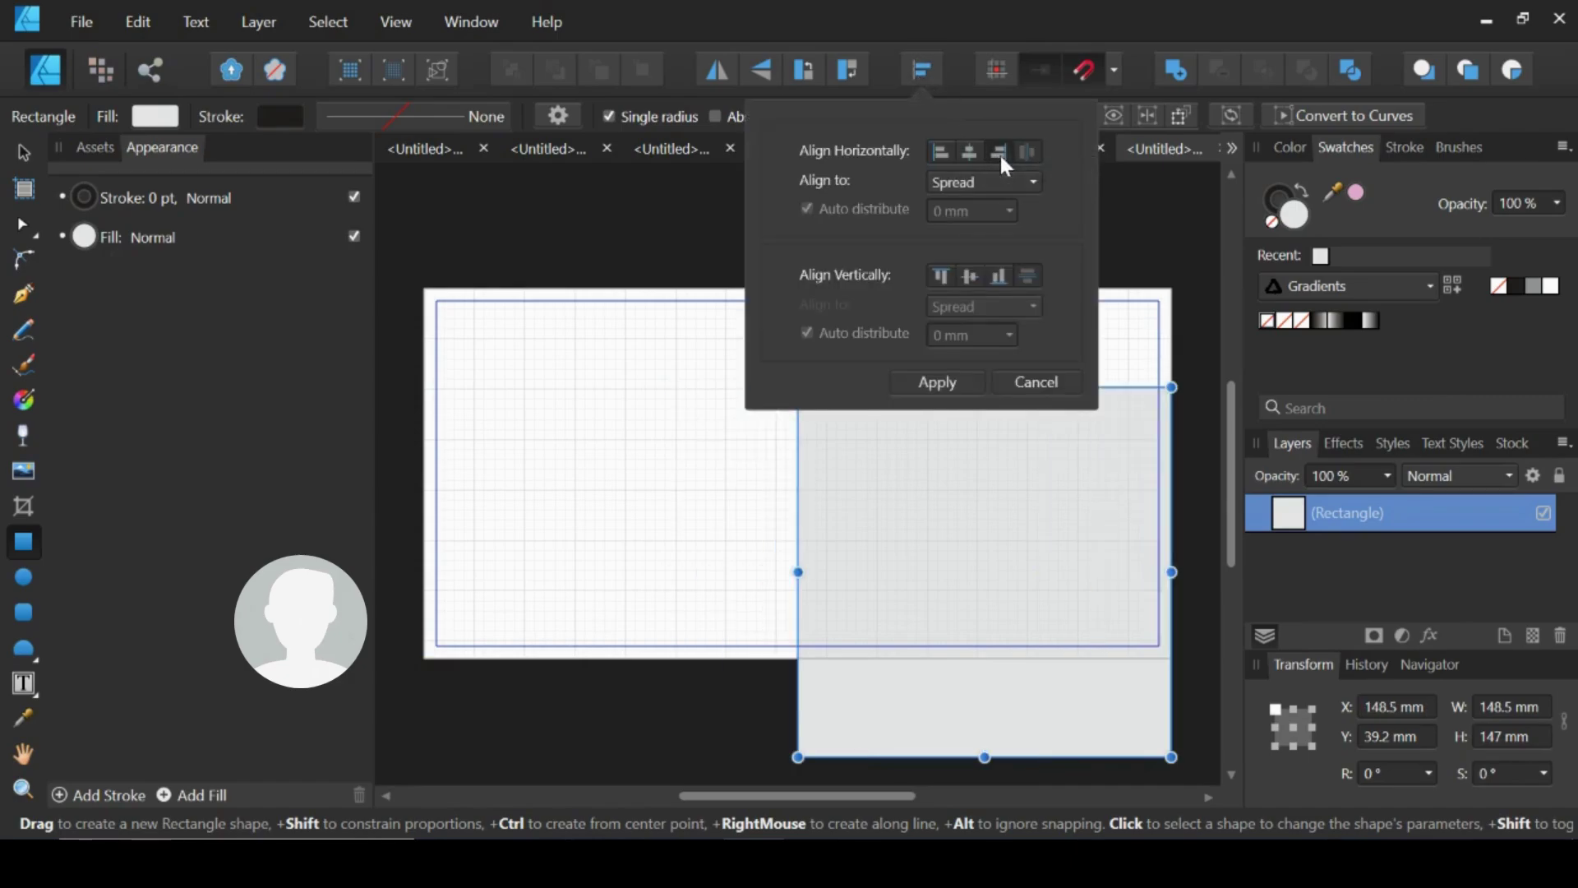
{"action": "left_click", "coordinate": [968, 276]}
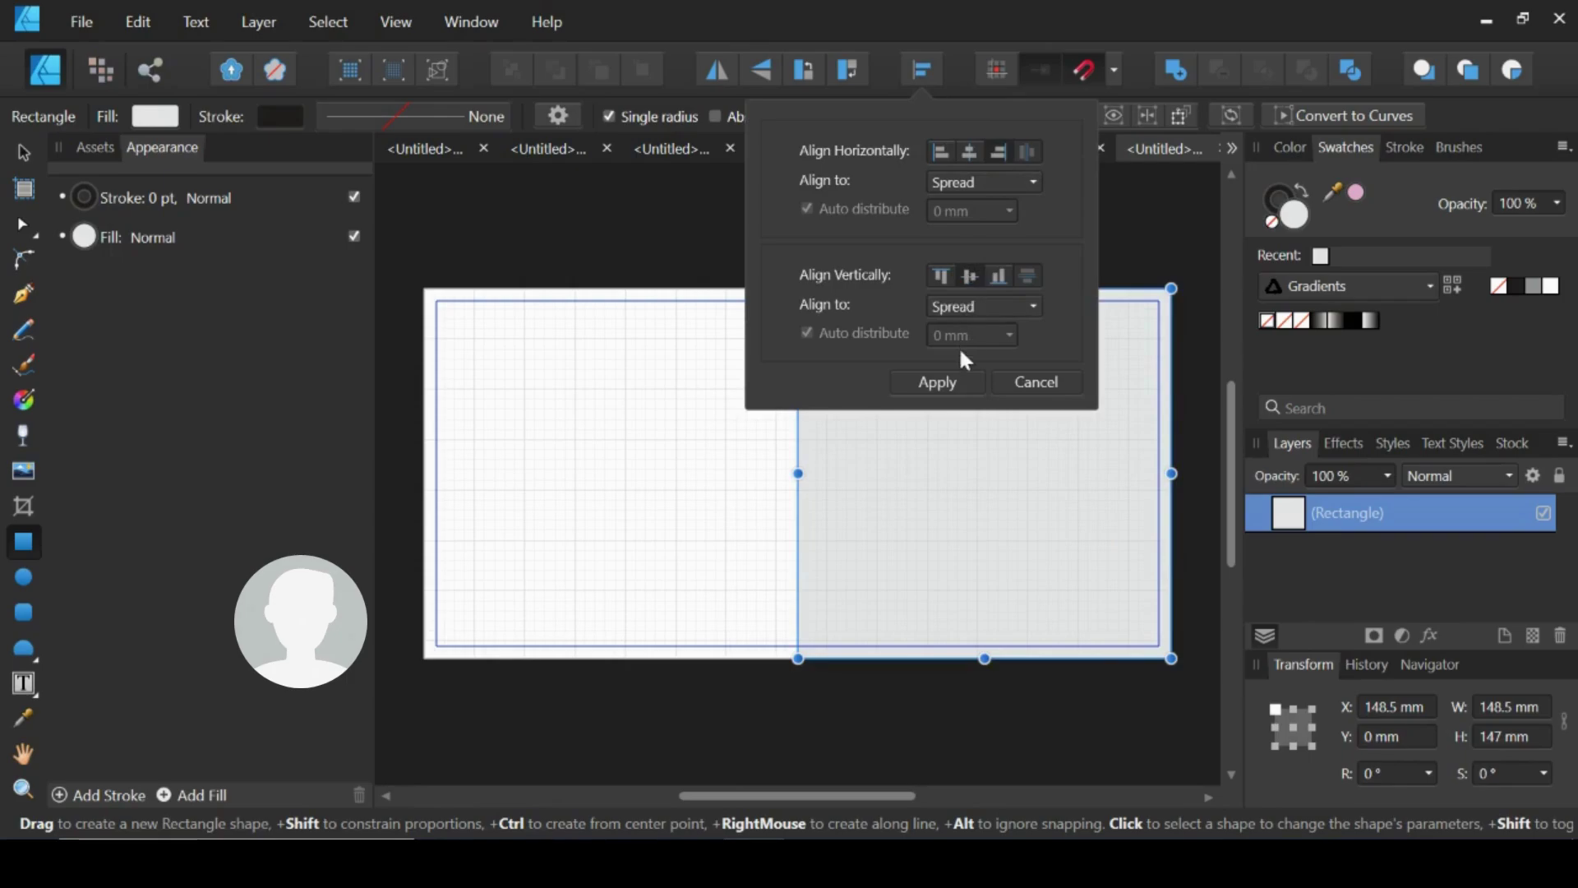
{"action": "left_click", "coordinate": [953, 380]}
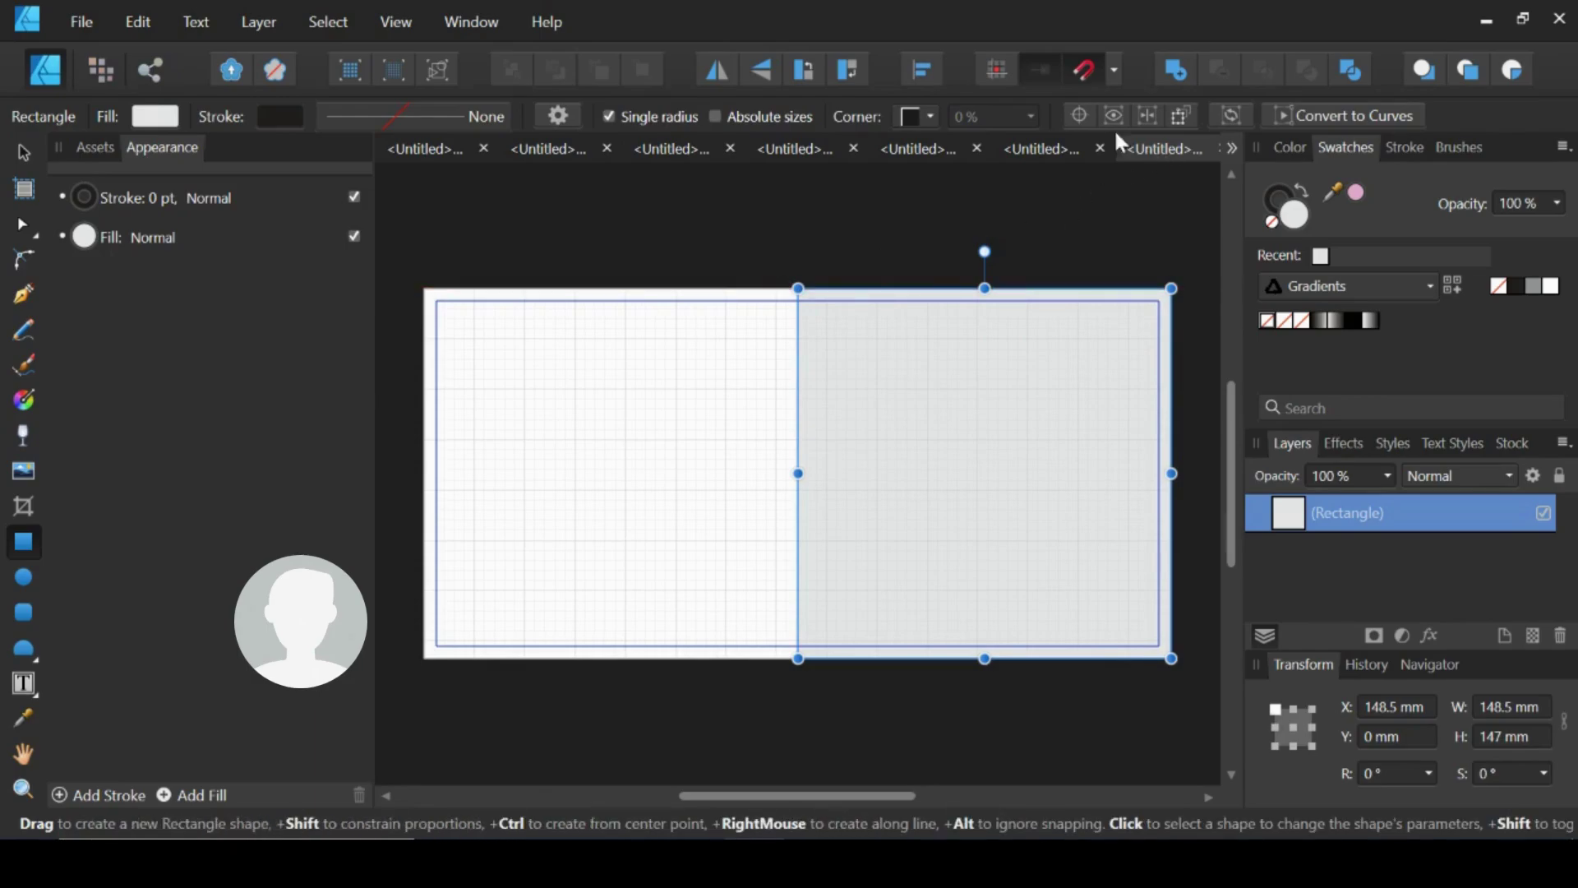
Remove the rectangle's fill and set its outline to dark 231F20.
{"action": "left_click", "coordinate": [1283, 150]}
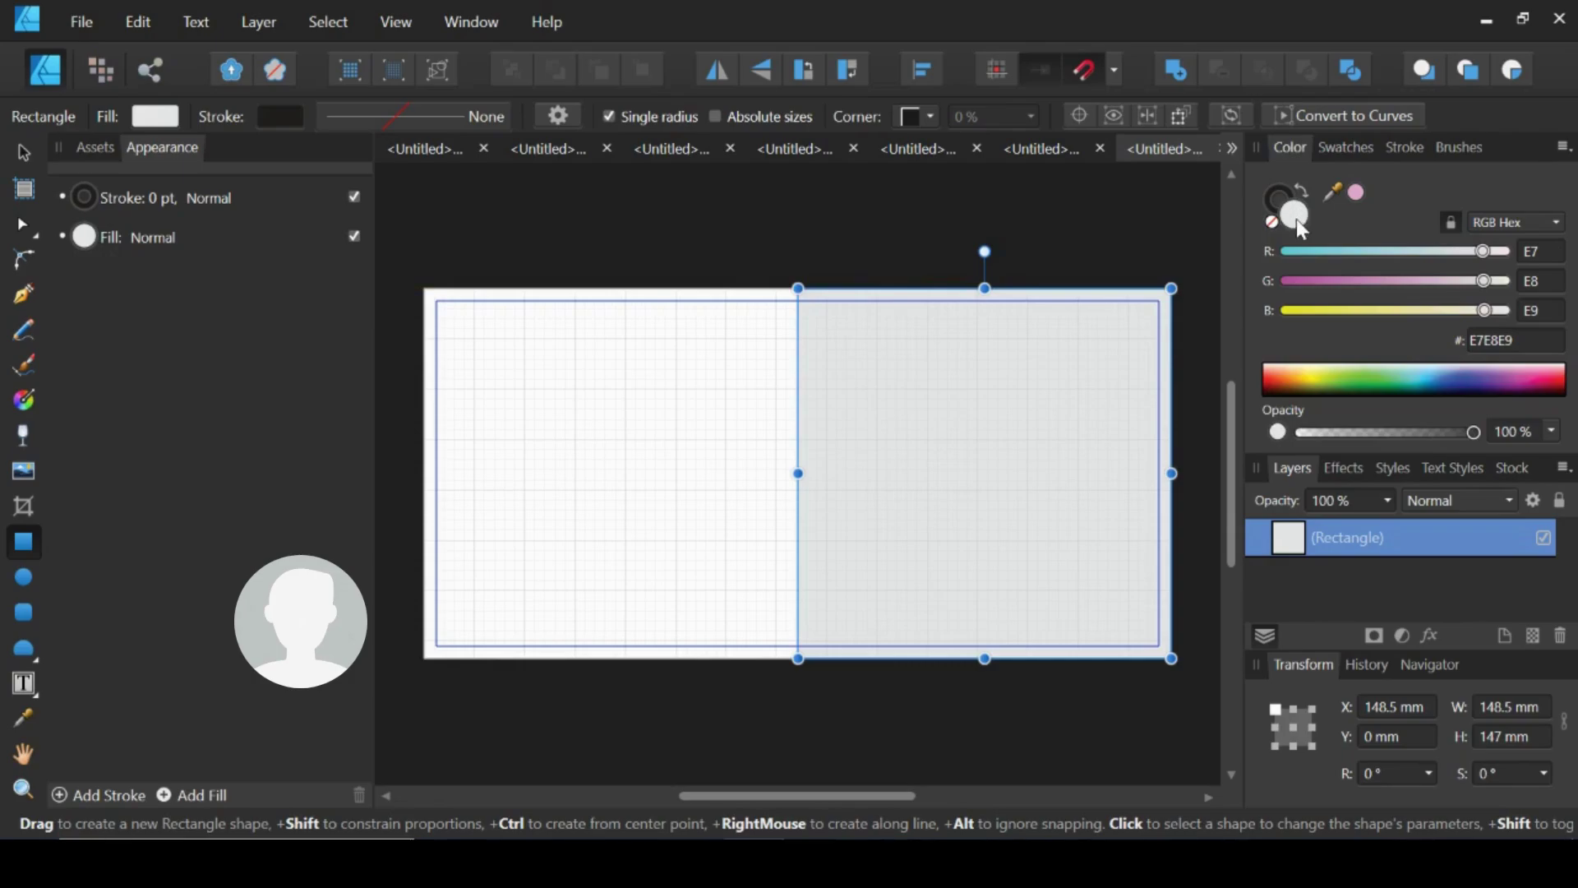
{"action": "left_click", "coordinate": [1272, 221]}
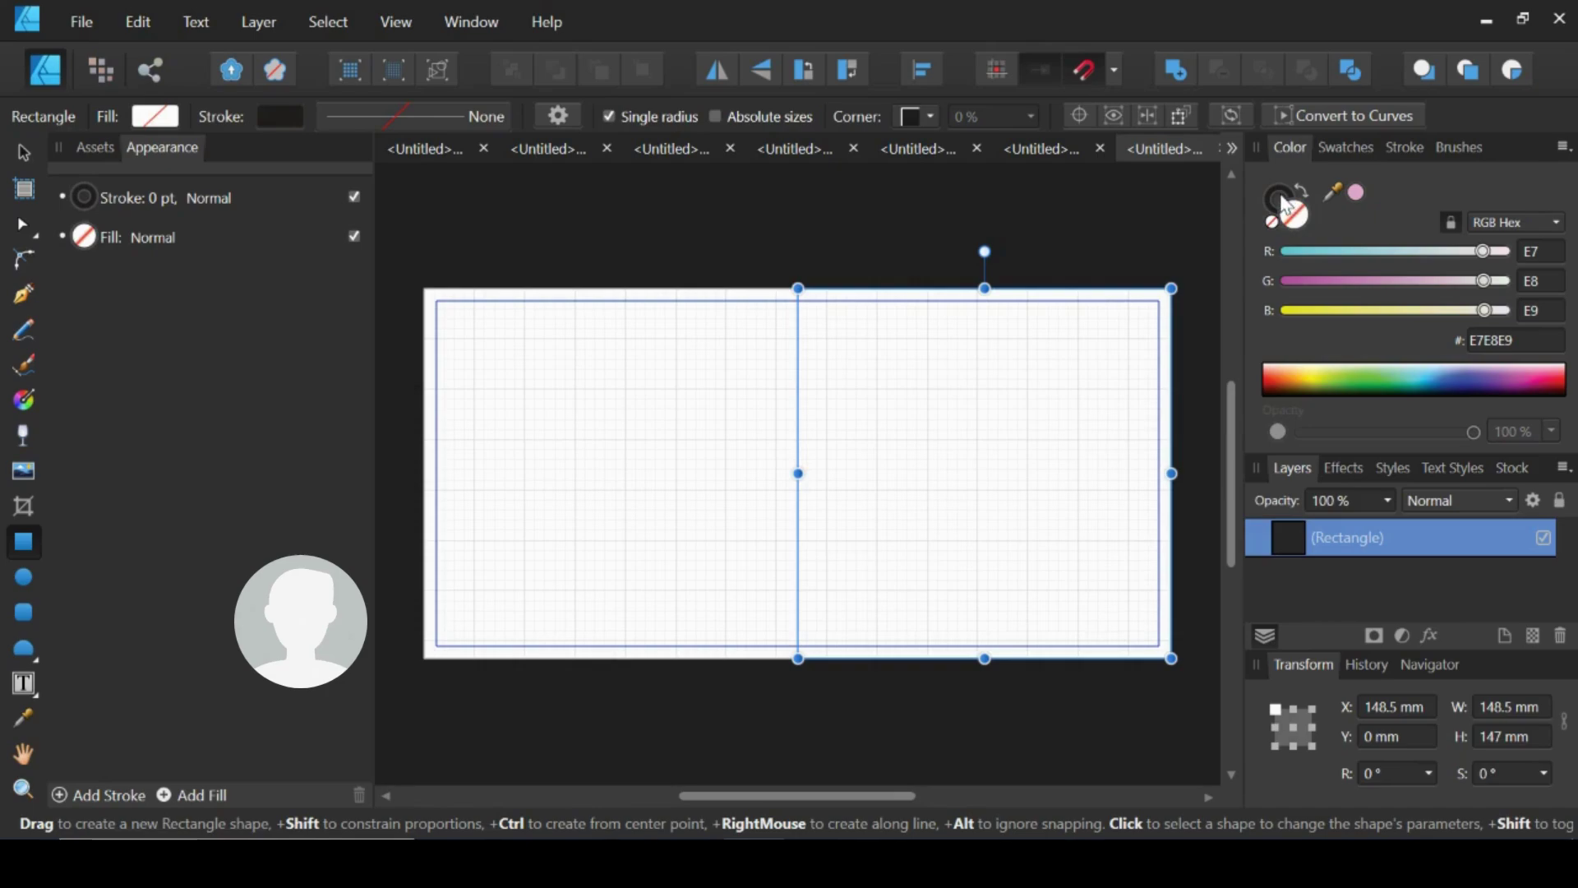
{"action": "left_click", "coordinate": [1282, 201]}
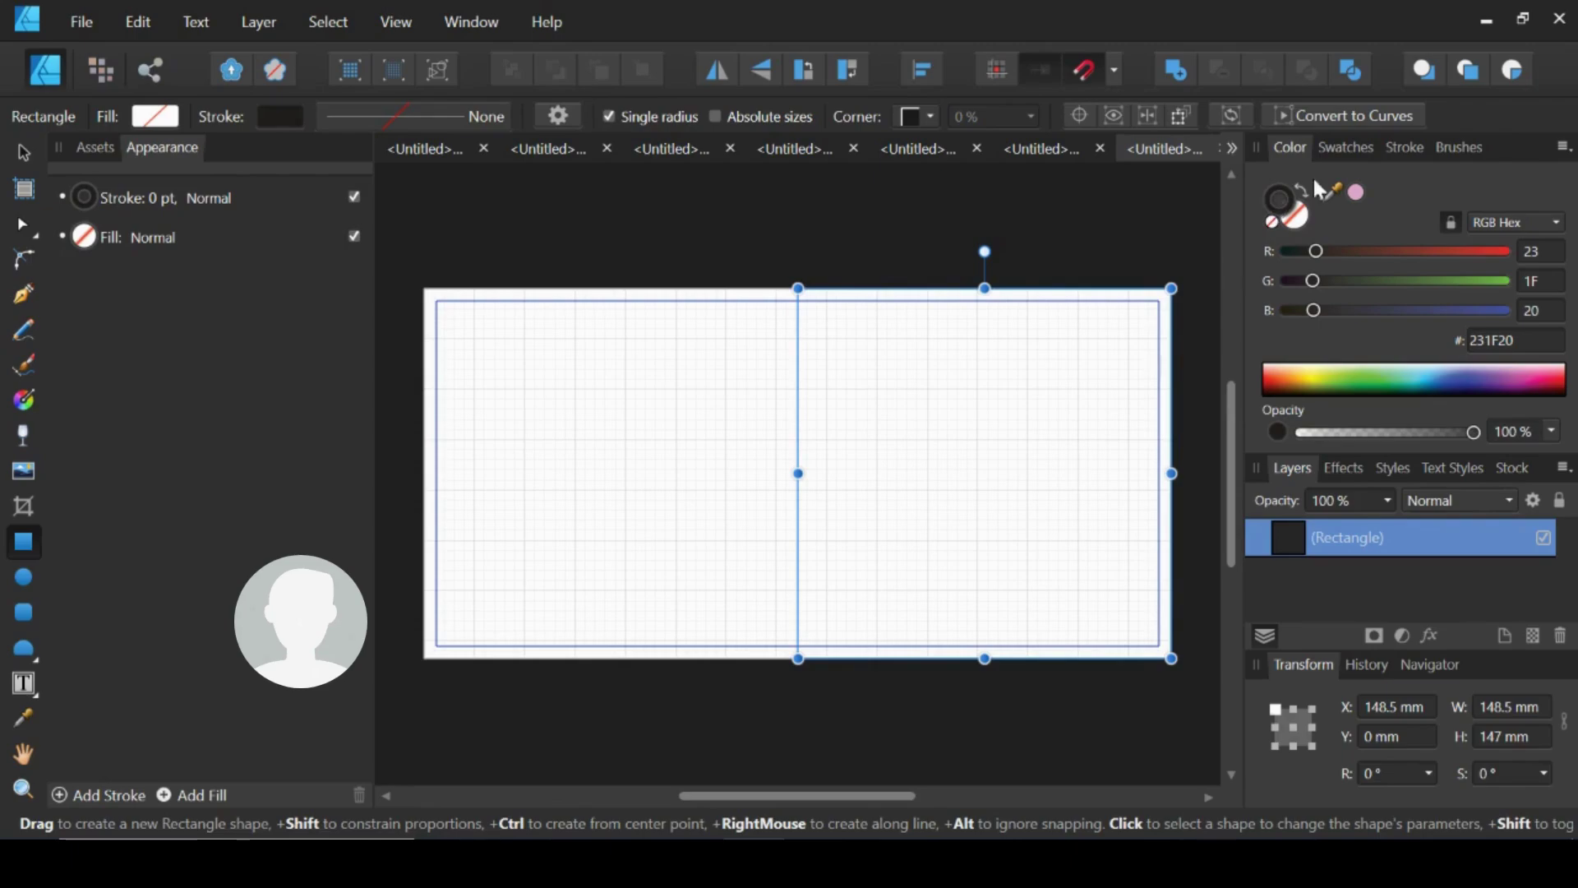
Set the outline width to 1 pt and deselect the rectangle with the Move Tool.
{"action": "left_click", "coordinate": [1402, 152]}
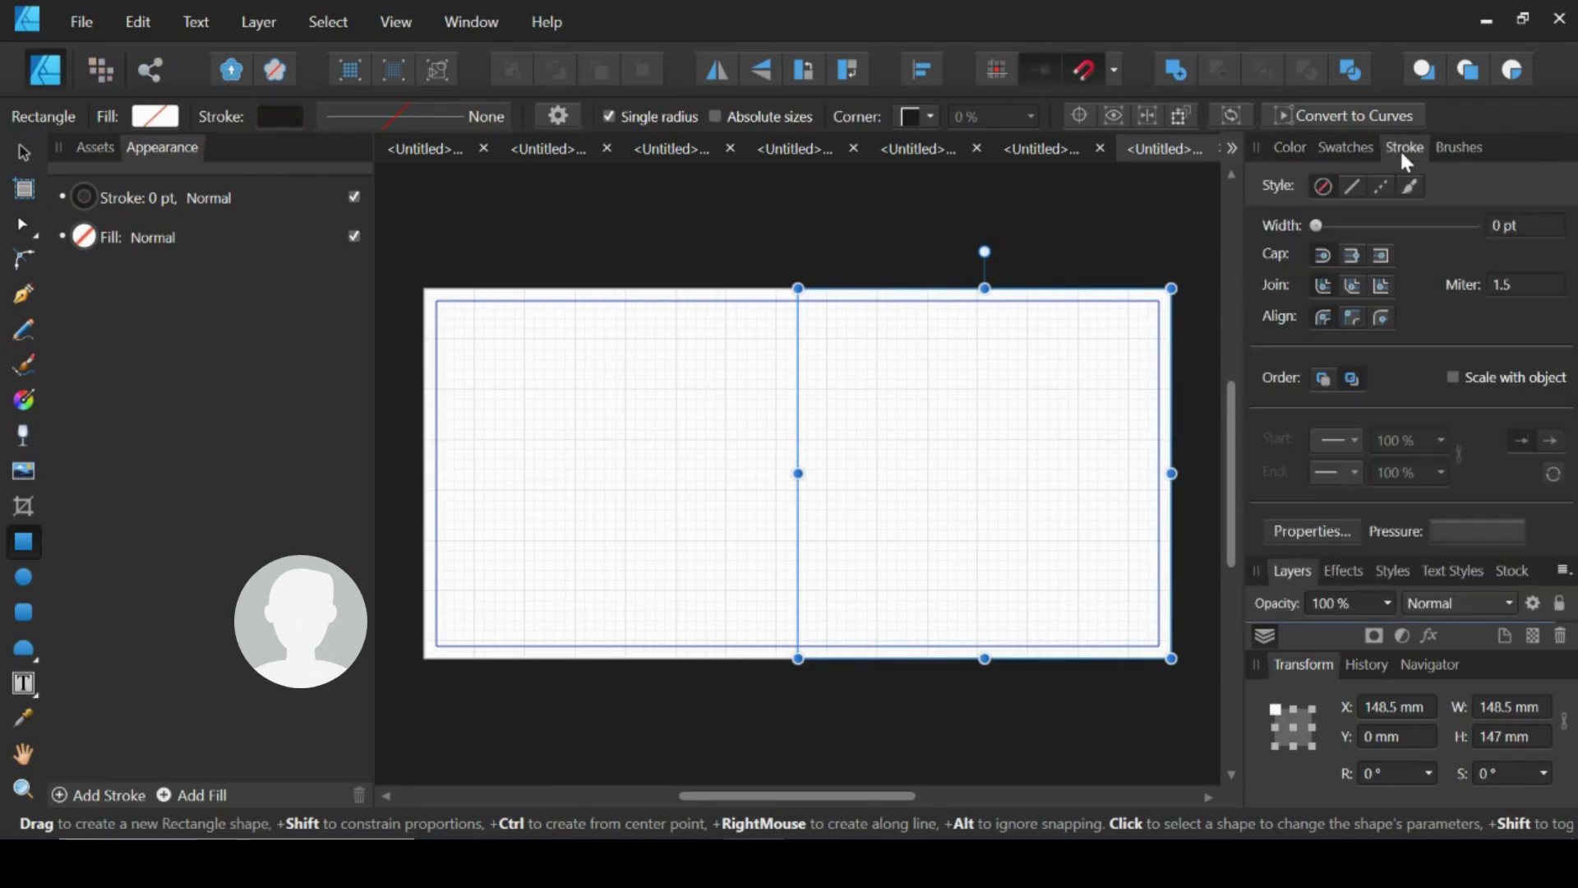
{"action": "left_click", "coordinate": [1506, 220]}
{"action": "type", "text": "1"}
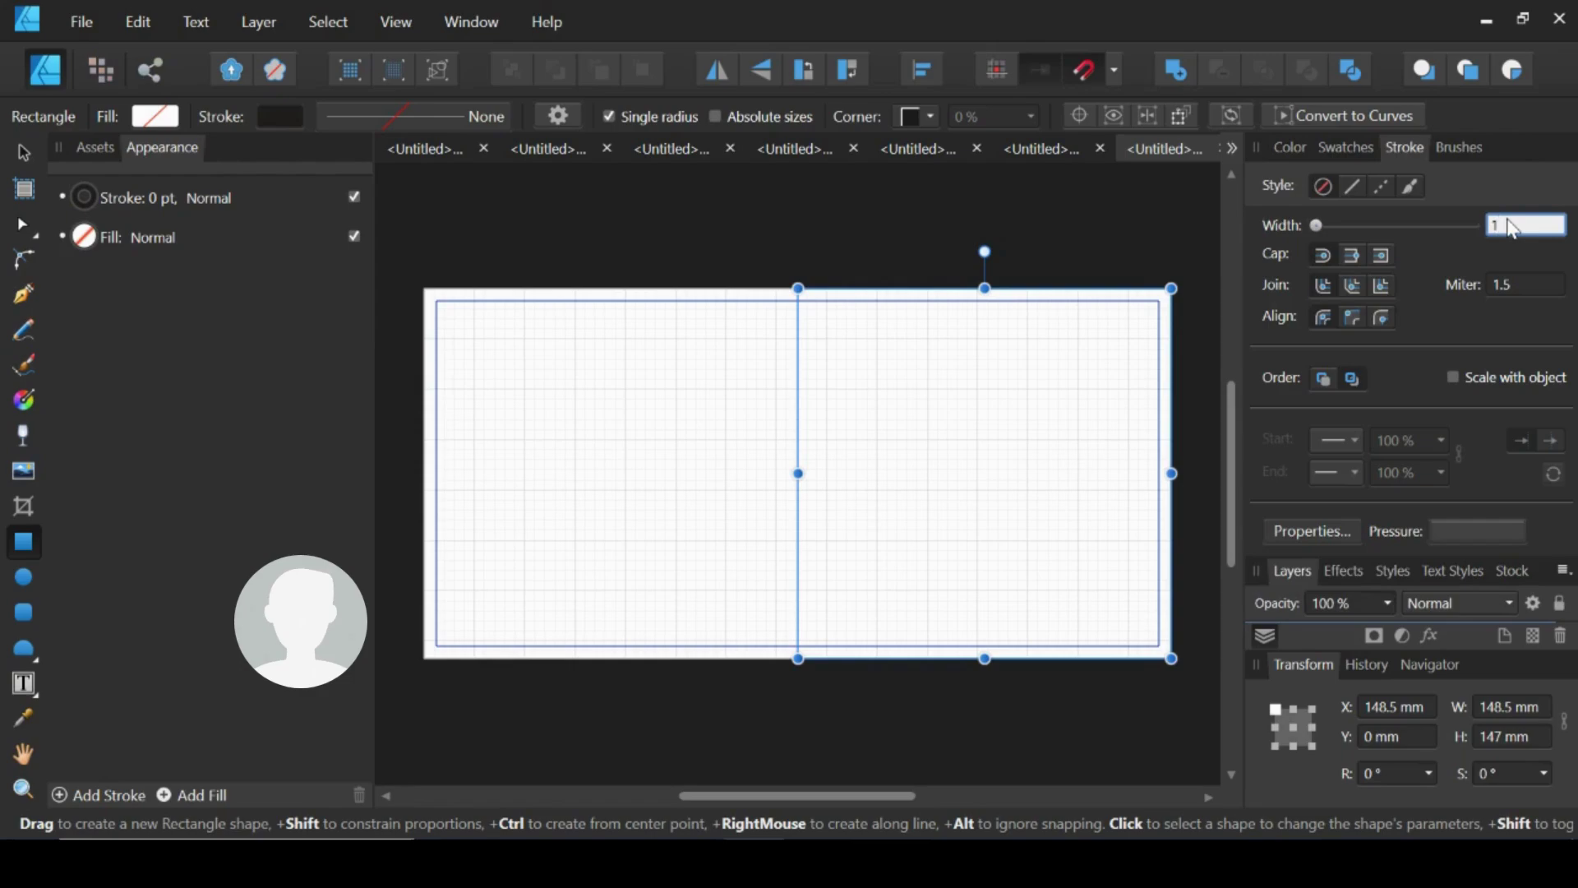
{"action": "key", "text": "Return"}
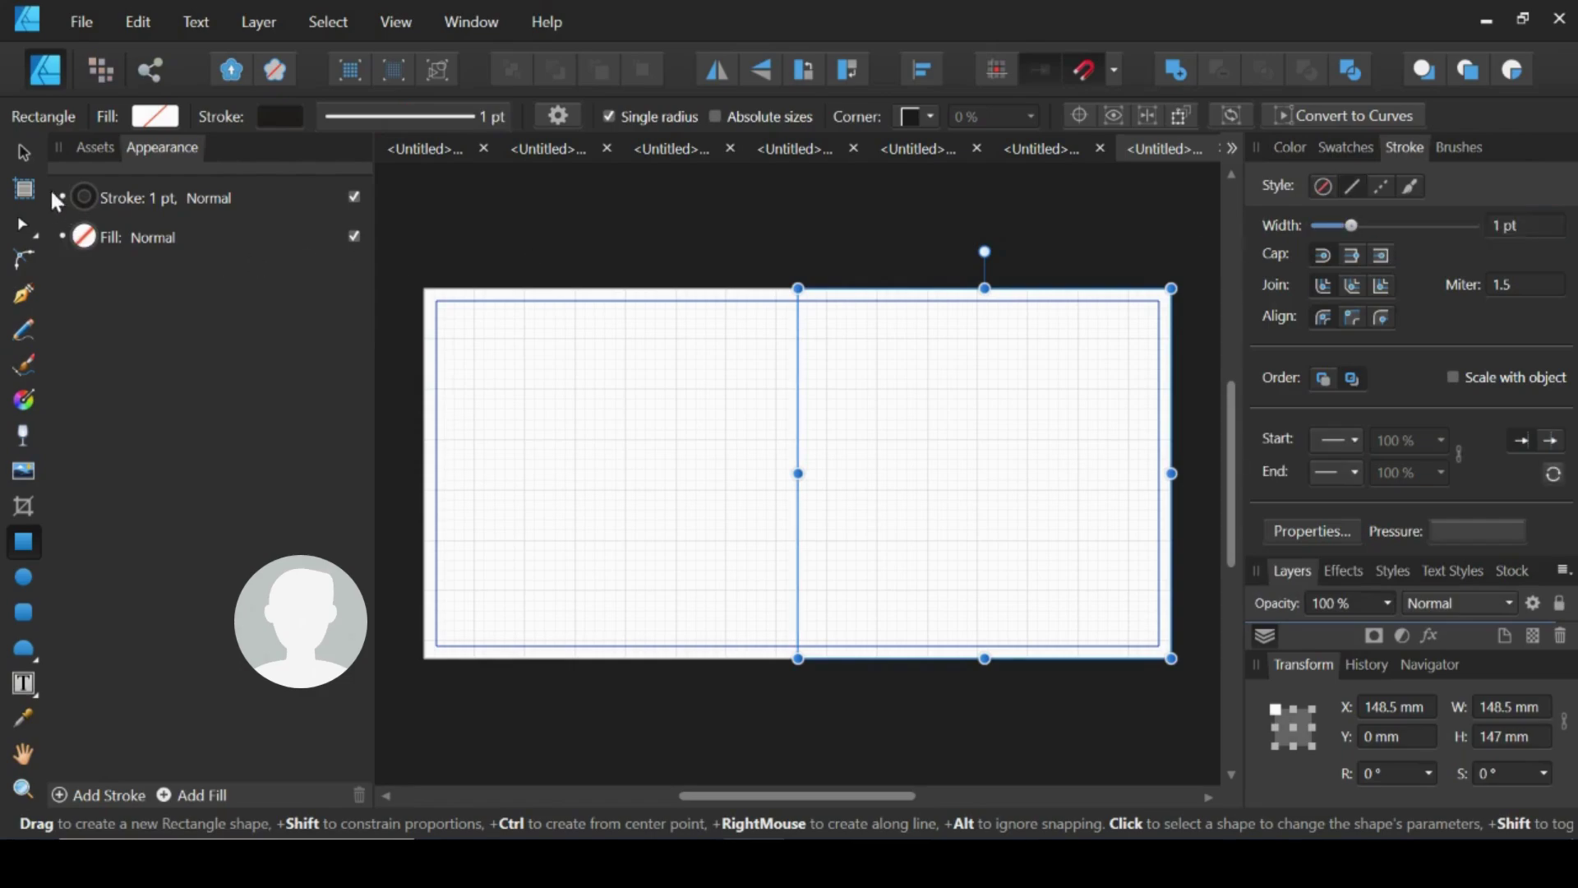
{"action": "left_click", "coordinate": [21, 149]}
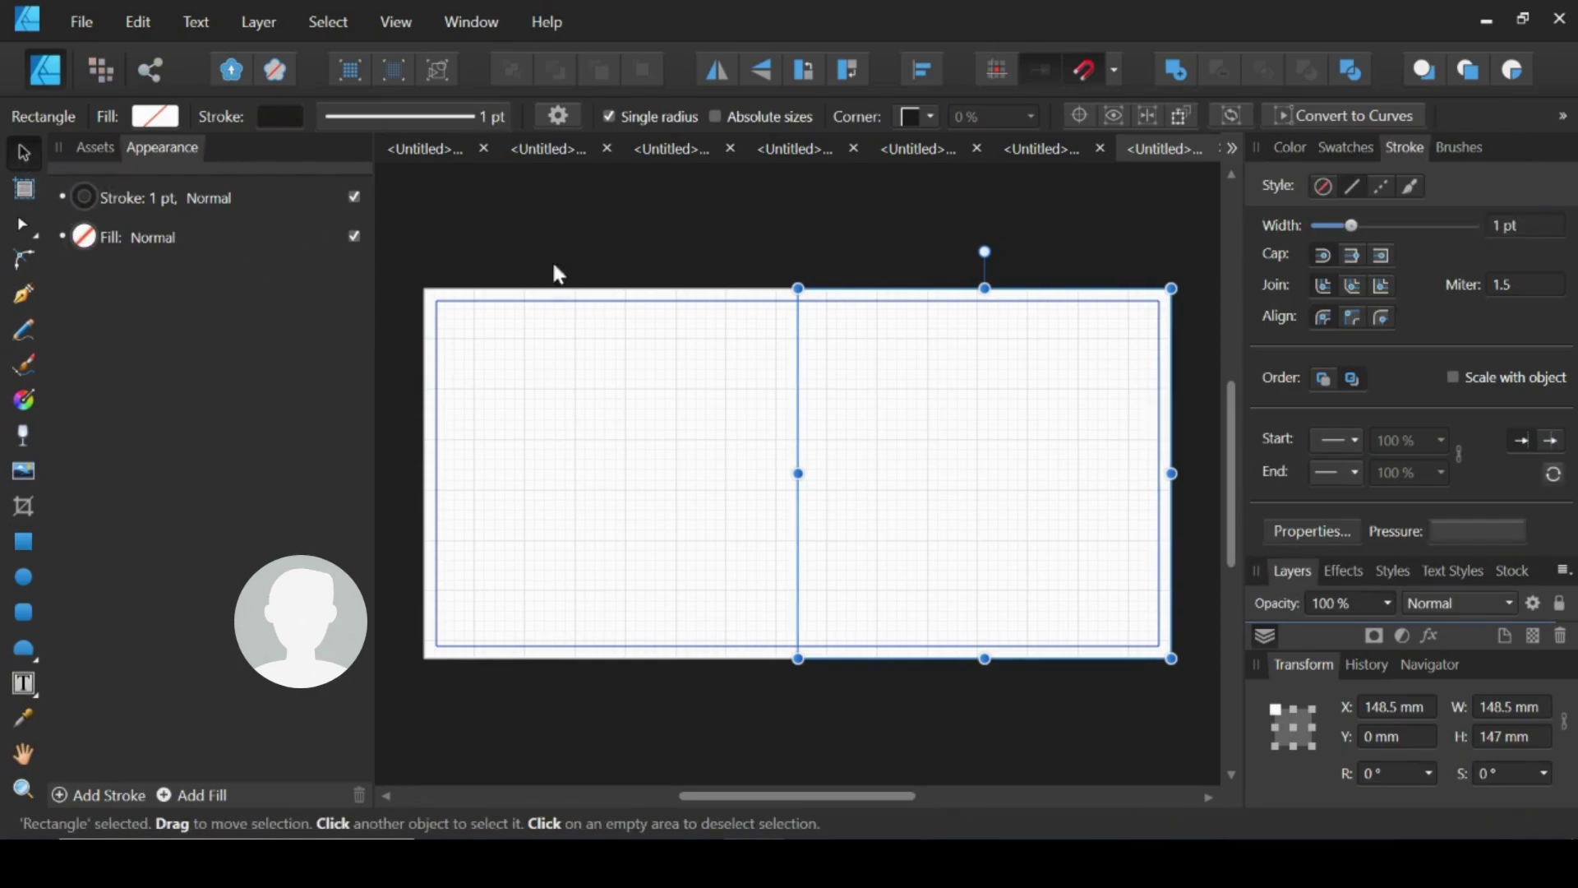
{"action": "left_click", "coordinate": [641, 244]}
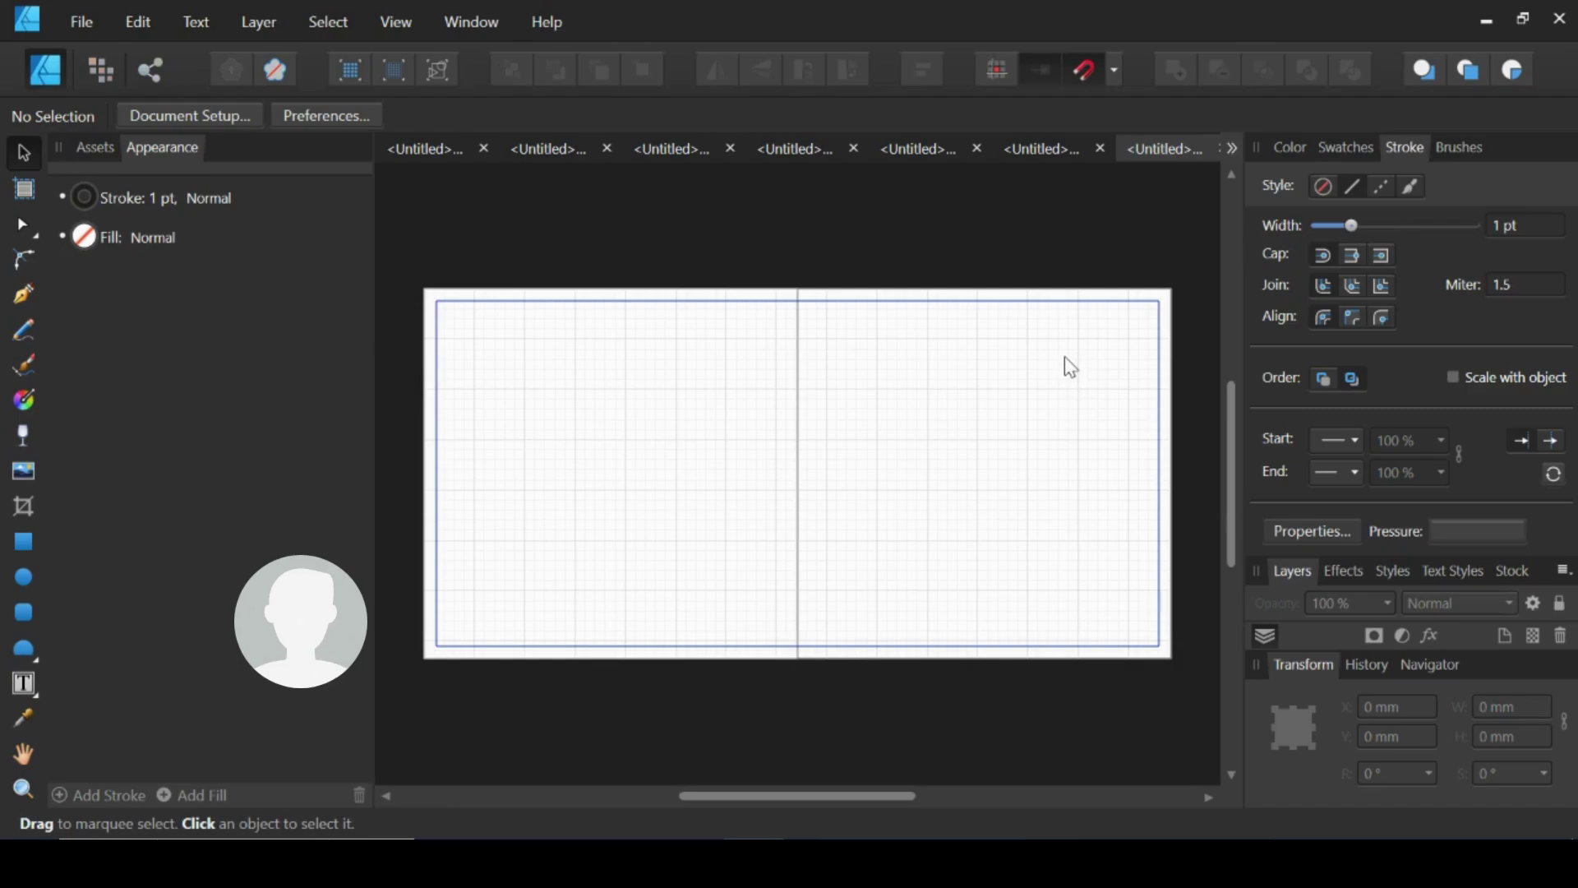
Toggle snapping and pick the flower-jar image 08 from Documents for placing.
{"action": "left_click", "coordinate": [1081, 71]}
{"action": "left_click", "coordinate": [24, 467]}
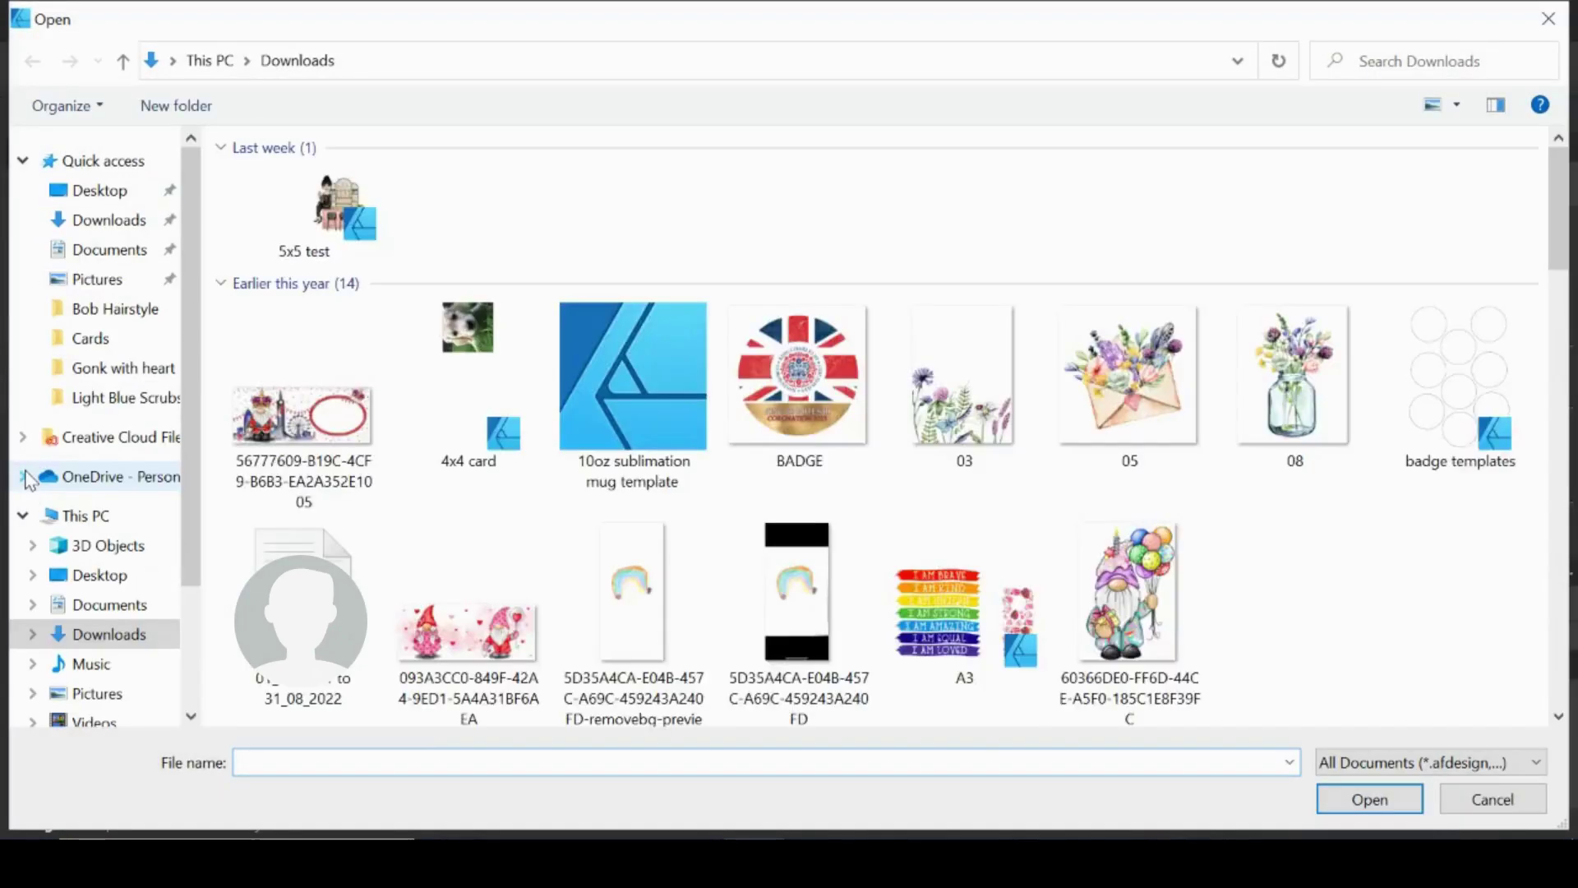
{"action": "left_click", "coordinate": [123, 249]}
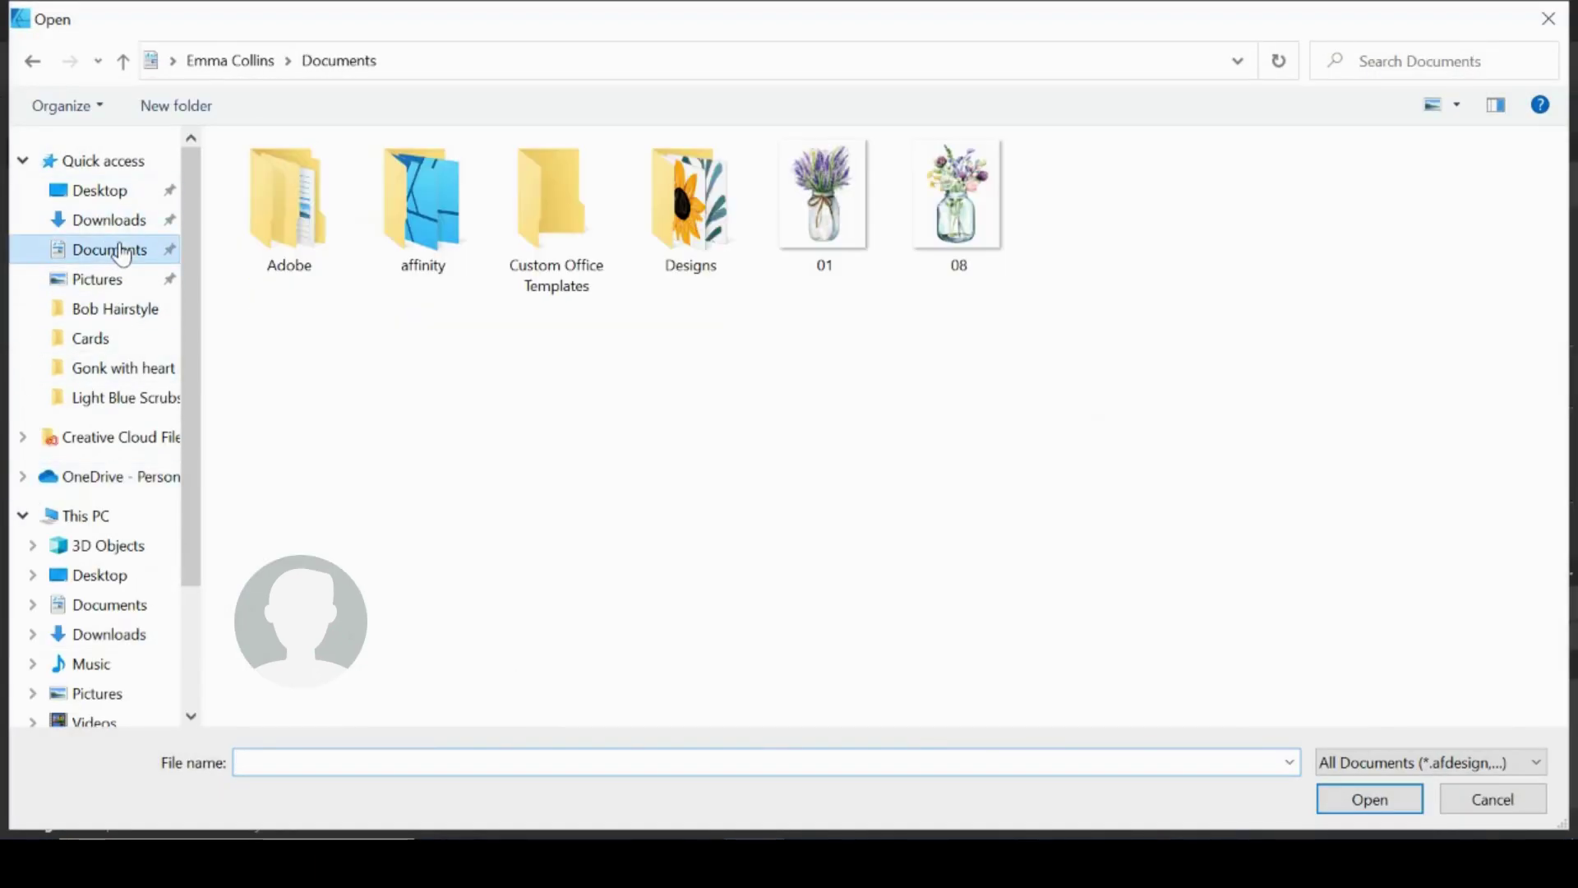
{"action": "double_click", "coordinate": [956, 236]}
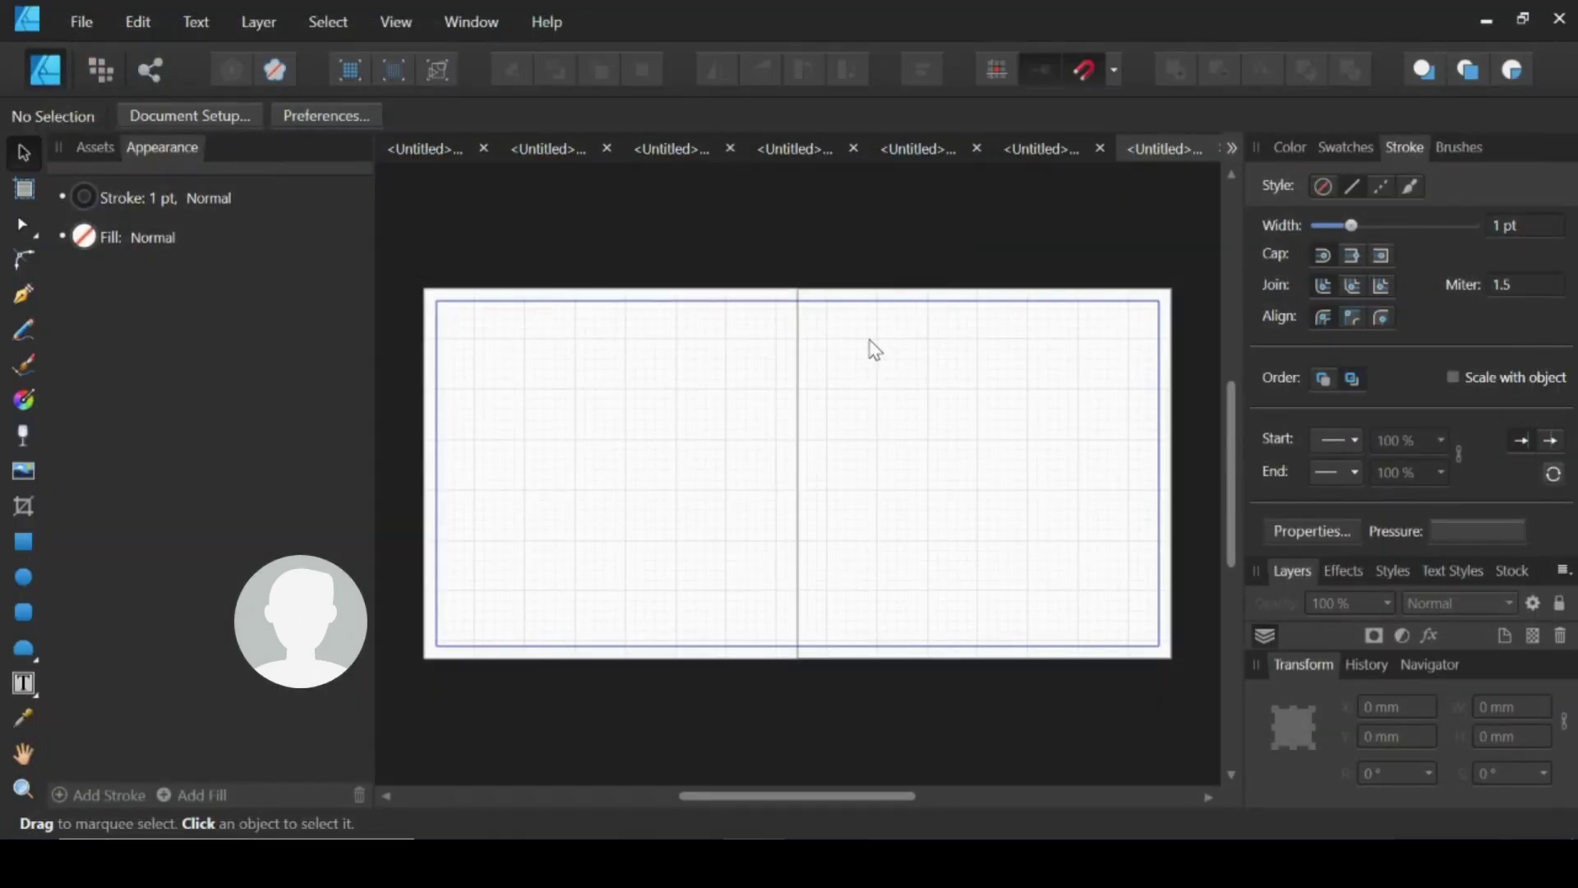
Place the flower-jar image at about 85.8 × 107.3 mm, centred on the right half.
{"action": "left_click_drag", "start_coordinate": [870, 341], "coordinate": [1085, 608]}
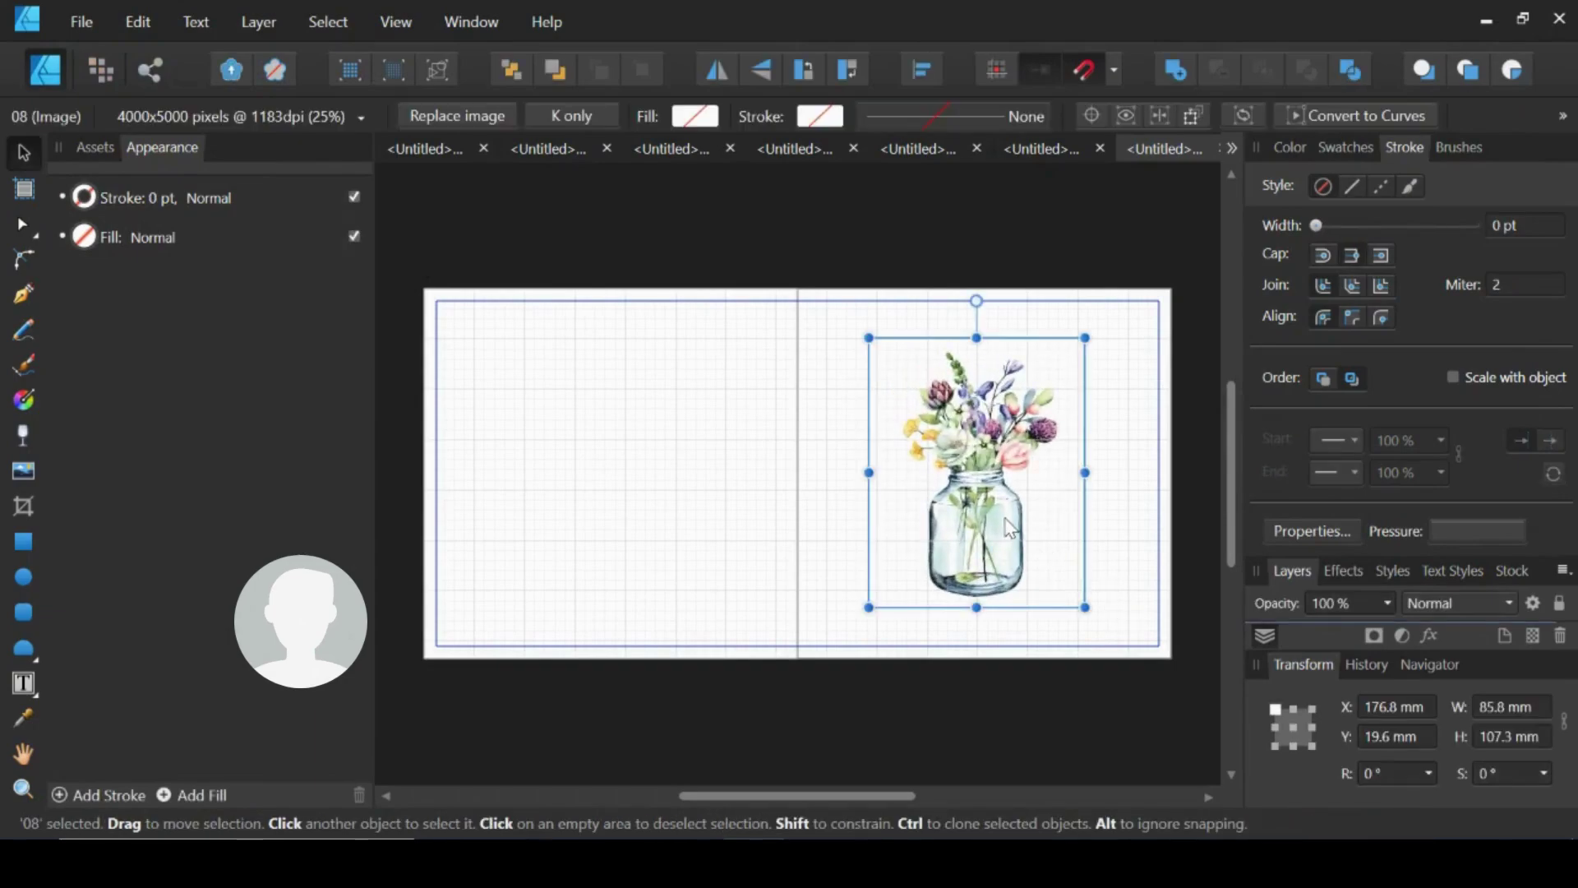
{"action": "left_click_drag", "start_coordinate": [1000, 518], "coordinate": [1012, 517]}
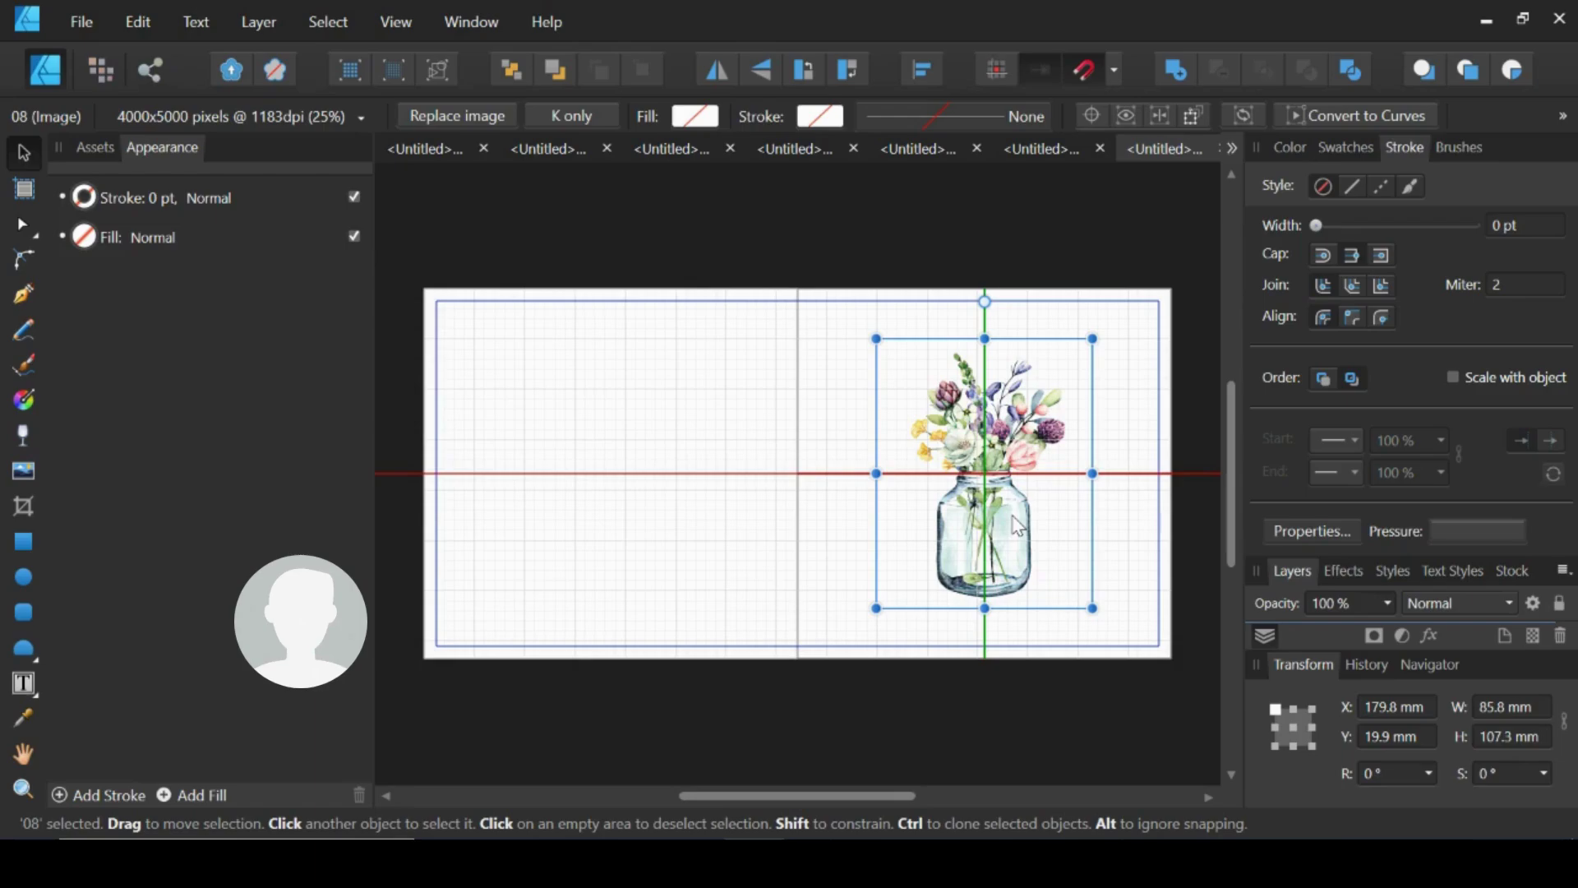
{"action": "left_click_drag", "start_coordinate": [1013, 514], "coordinate": [1013, 514]}
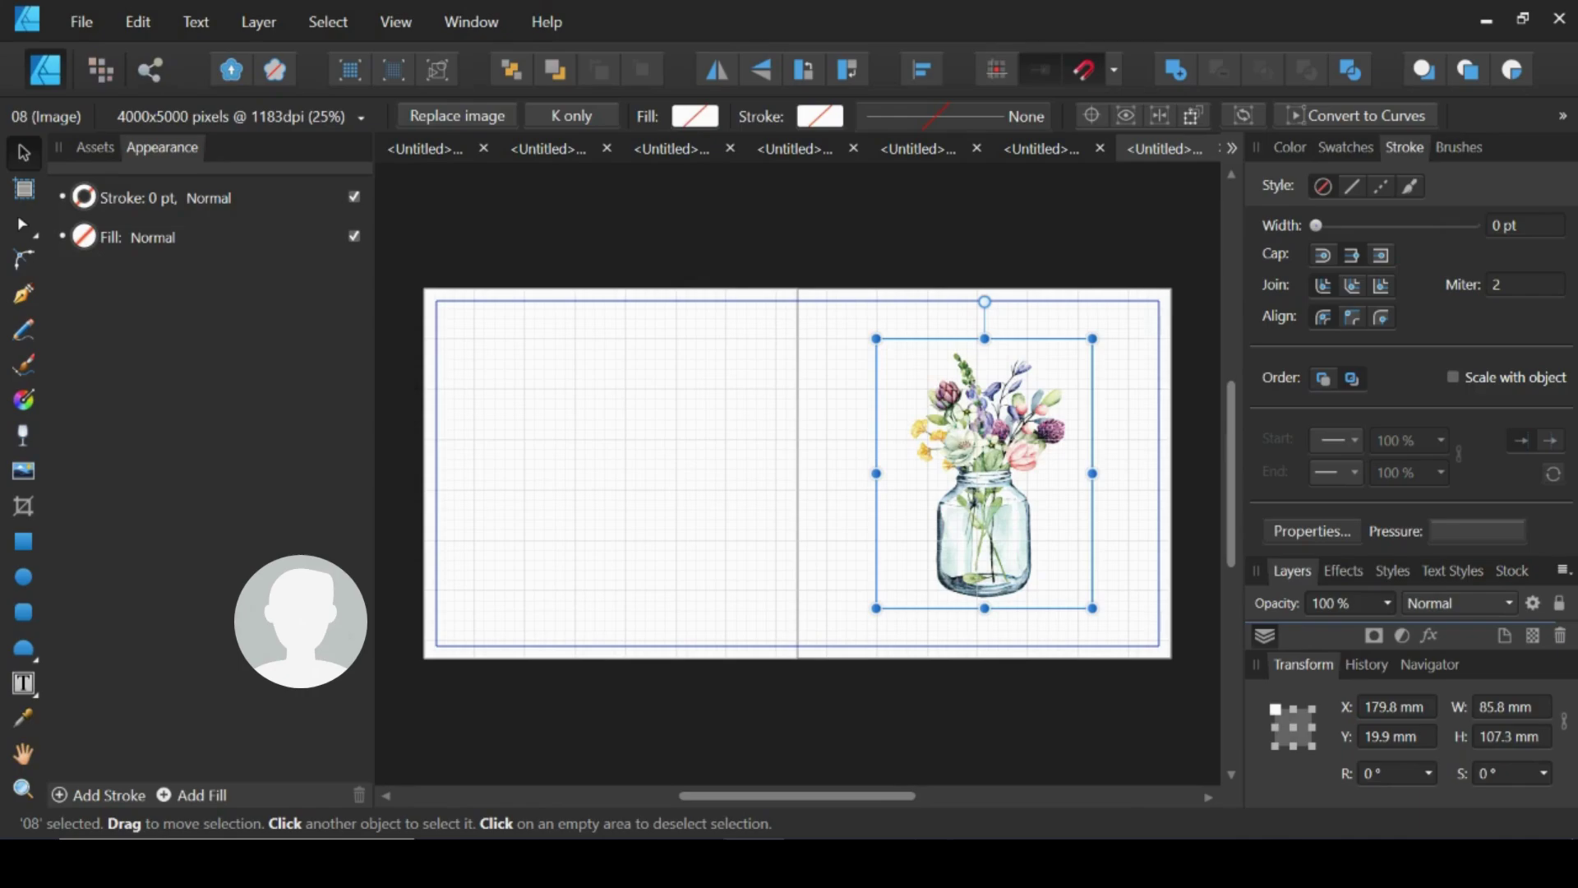
Draw a framed text box below the flower jar and centre-align its text.
{"action": "left_click", "coordinate": [34, 691]}
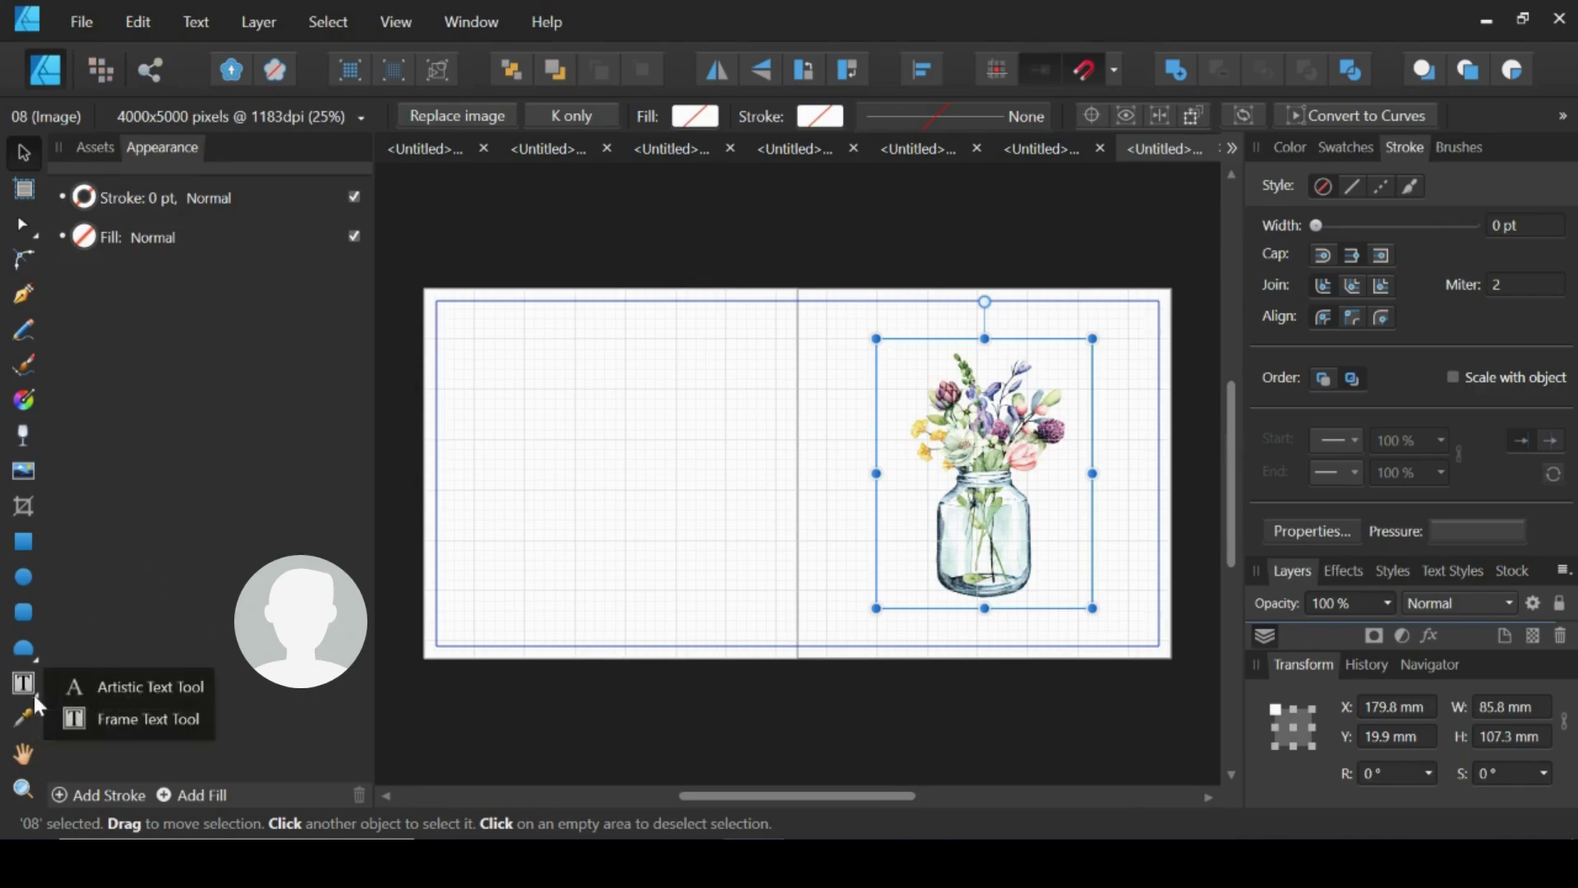
{"action": "left_click", "coordinate": [115, 720]}
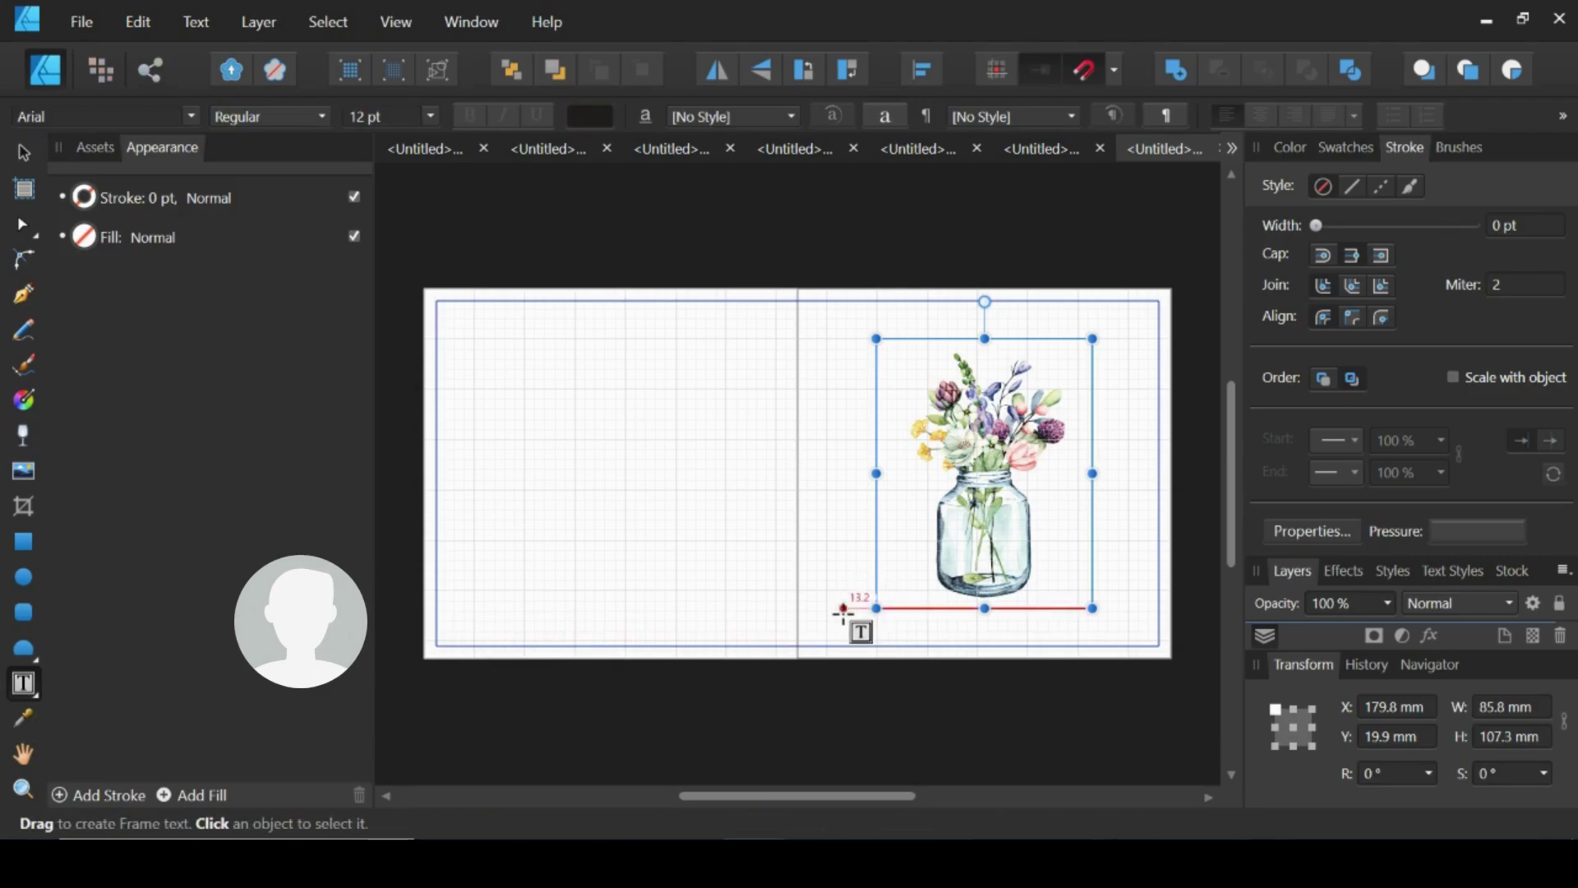
{"action": "left_click_drag", "start_coordinate": [938, 643], "coordinate": [1140, 703]}
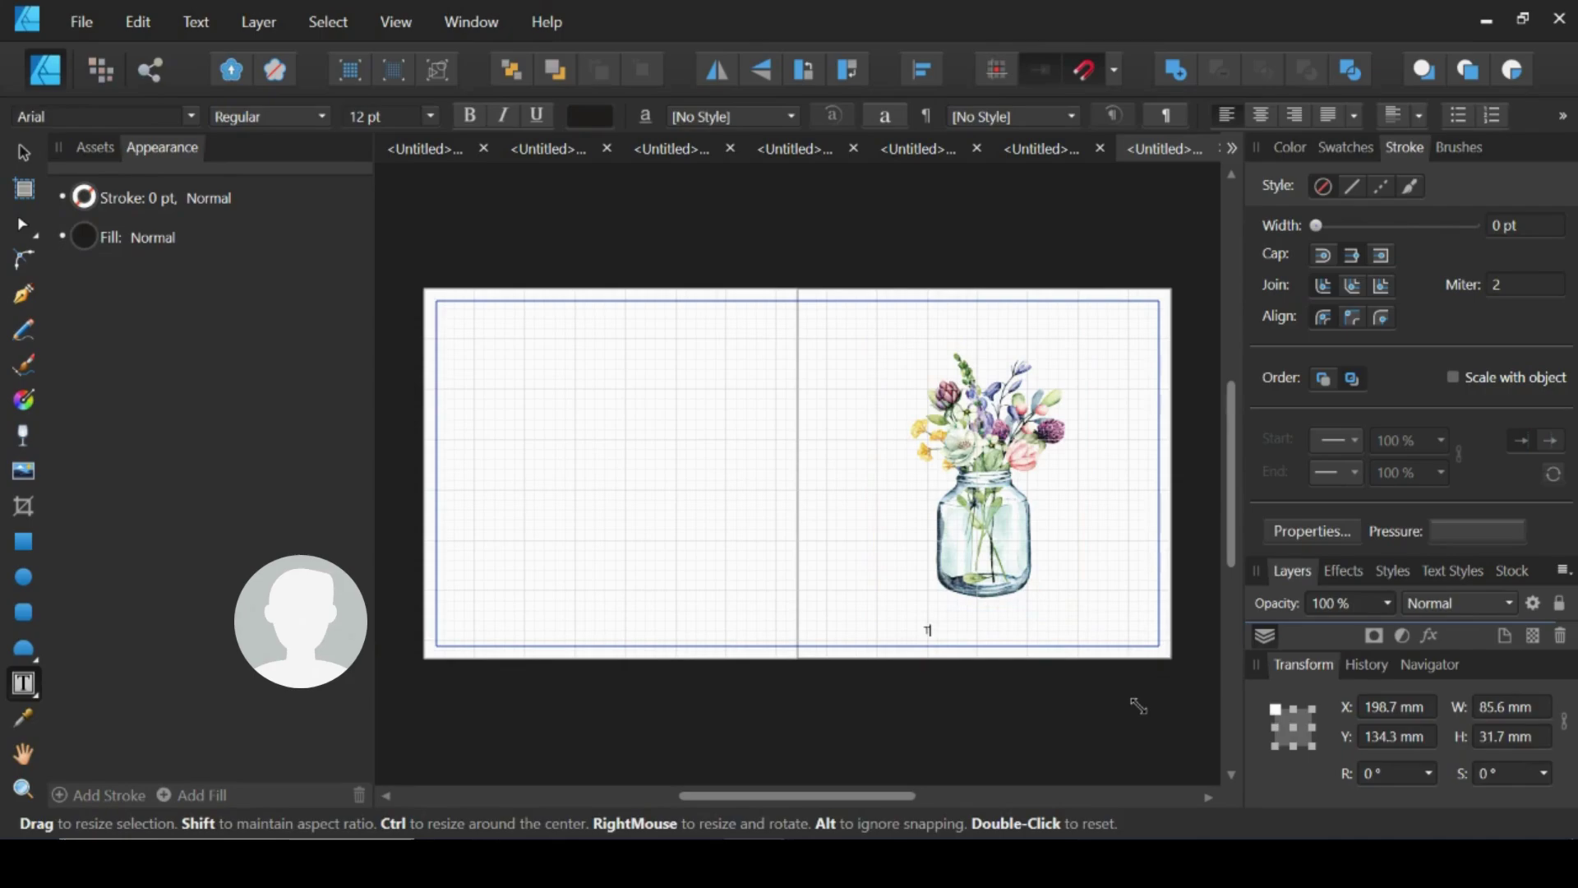
{"action": "type", "text": "Thinking "}
{"action": "type", "text": "of you"}
{"action": "left_click", "coordinate": [1261, 115]}
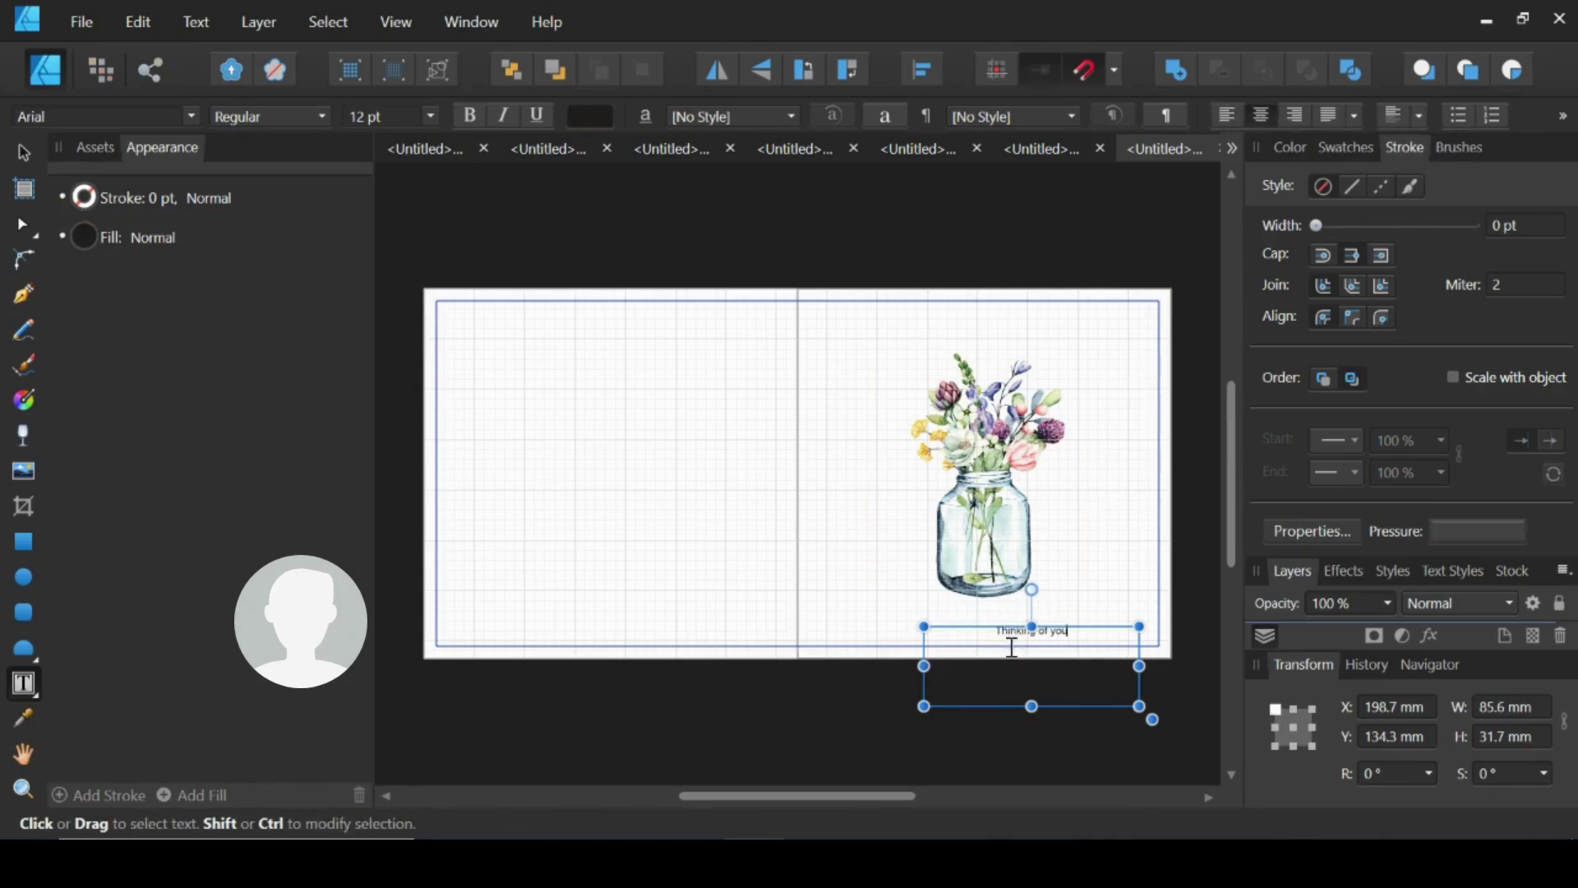
Set the 'Thinking of you' text to 30 pt and return to the Move Tool.
{"action": "triple_click", "coordinate": [1013, 633]}
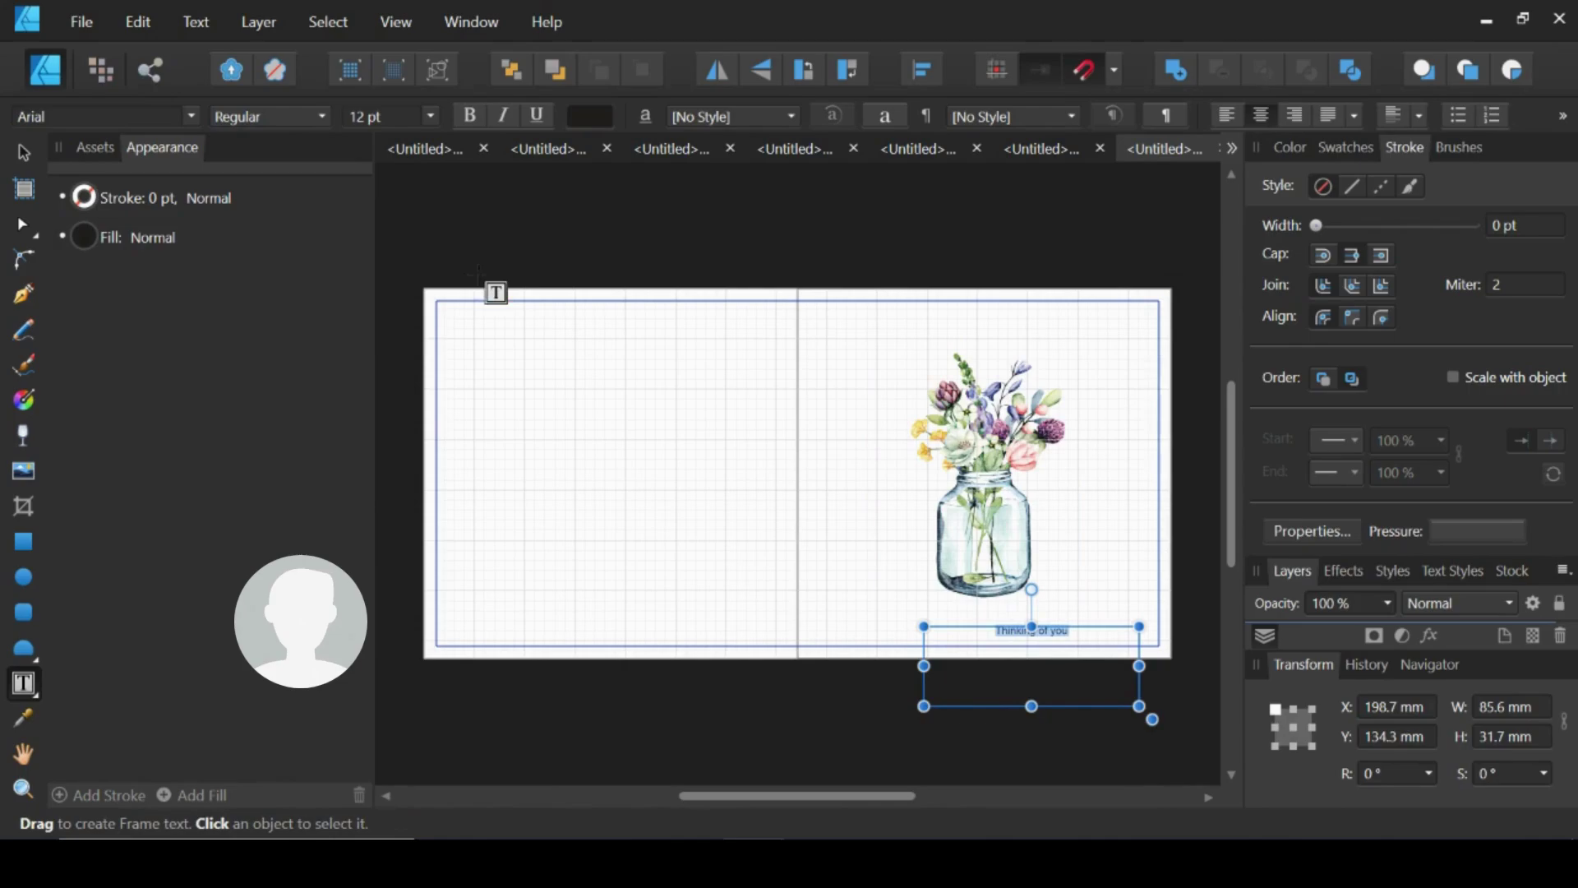
{"action": "left_click", "coordinate": [370, 111]}
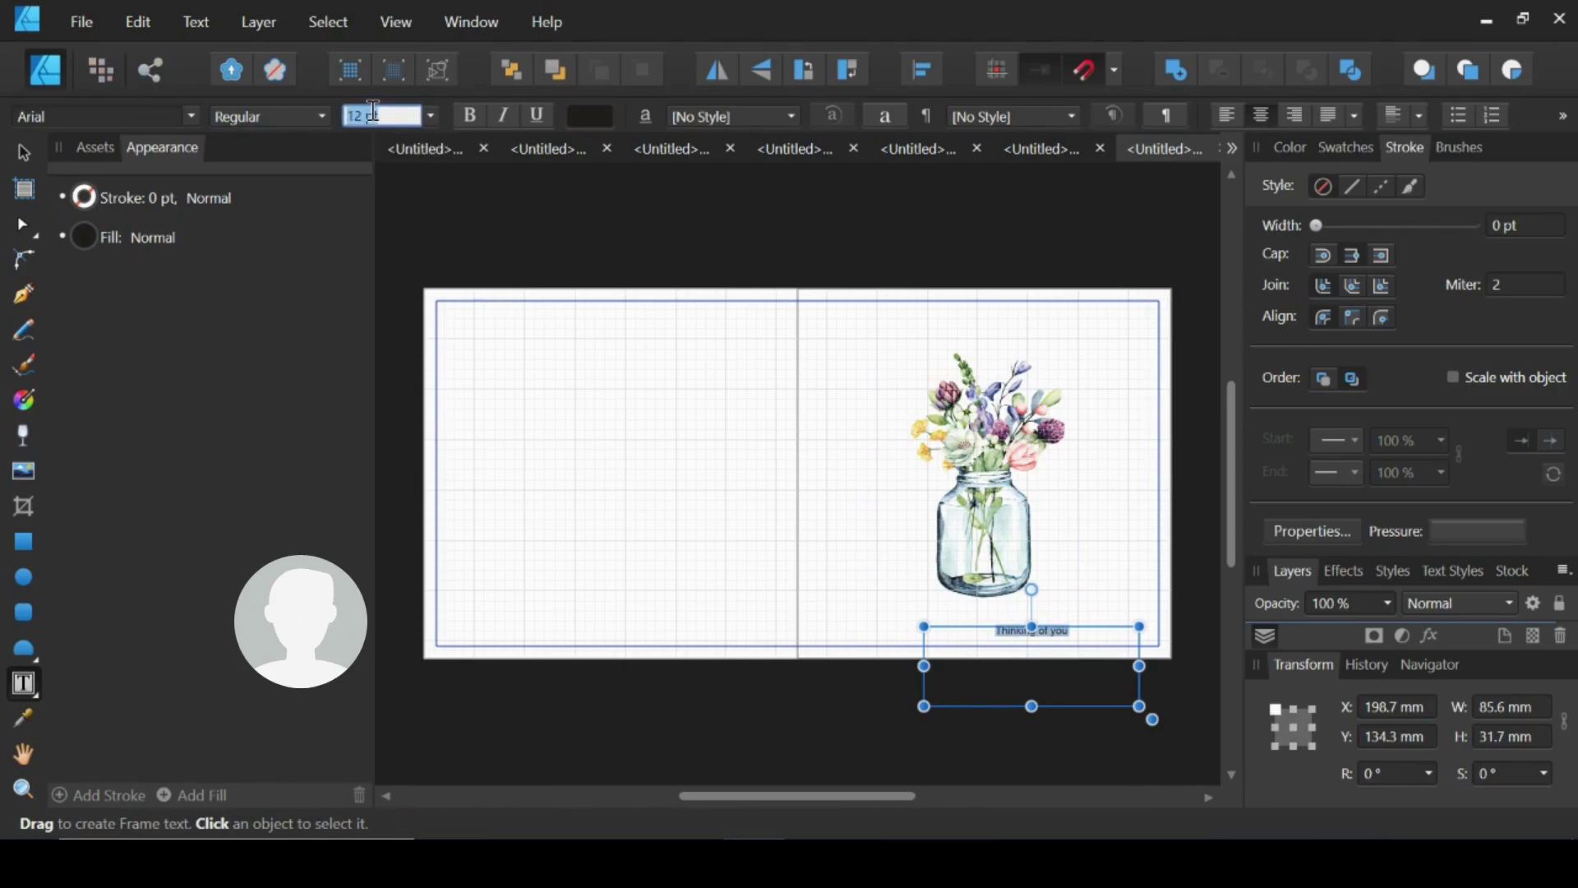
{"action": "type", "text": "30"}
{"action": "key", "text": "Return"}
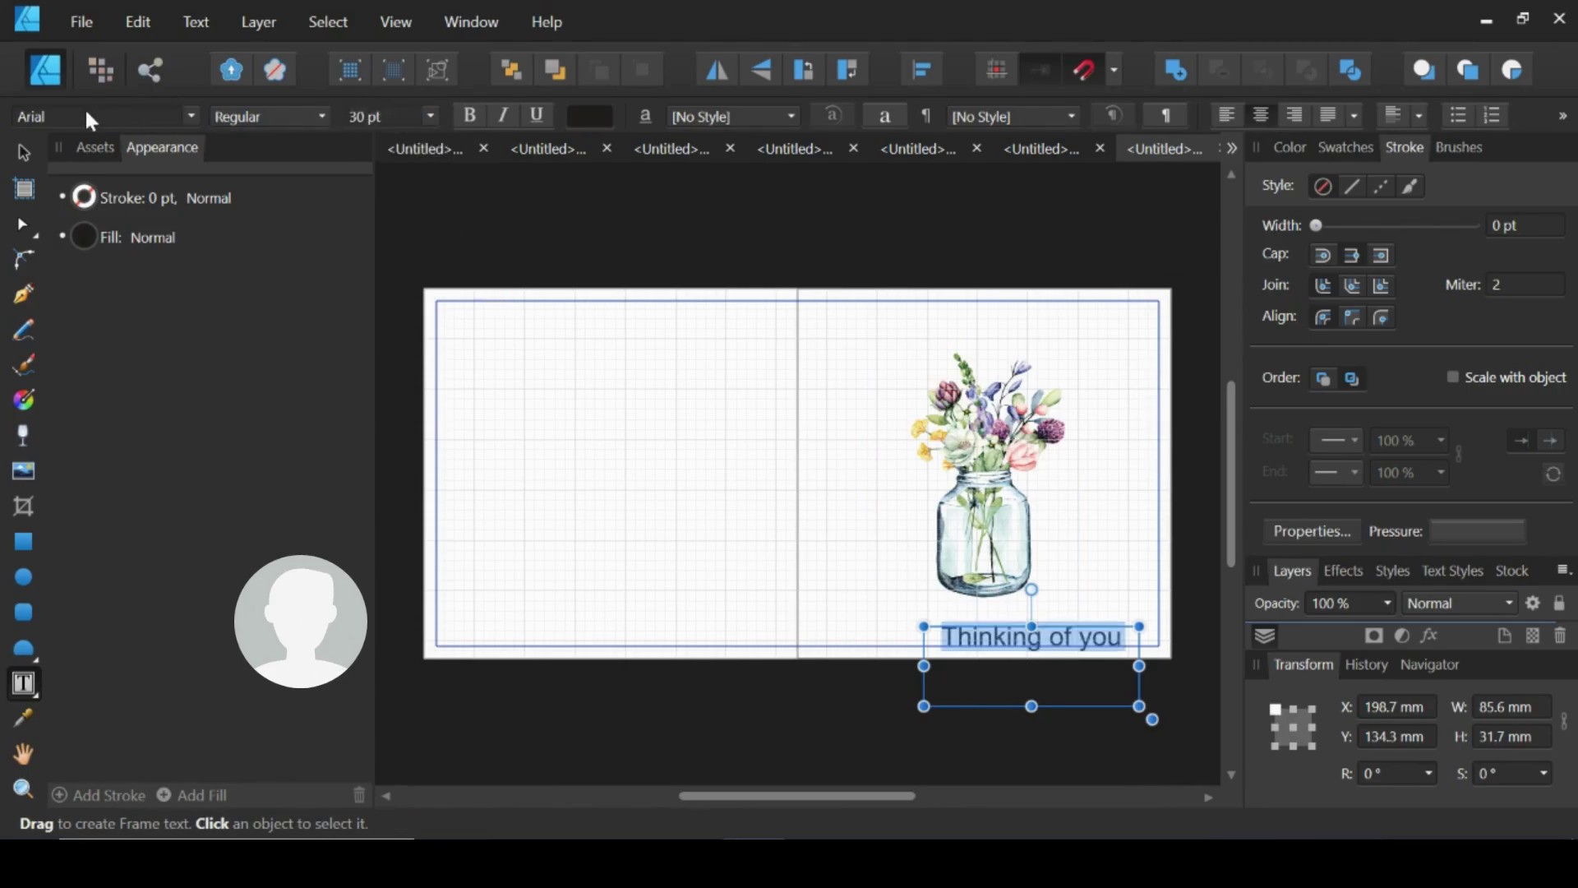
{"action": "left_click", "coordinate": [22, 161]}
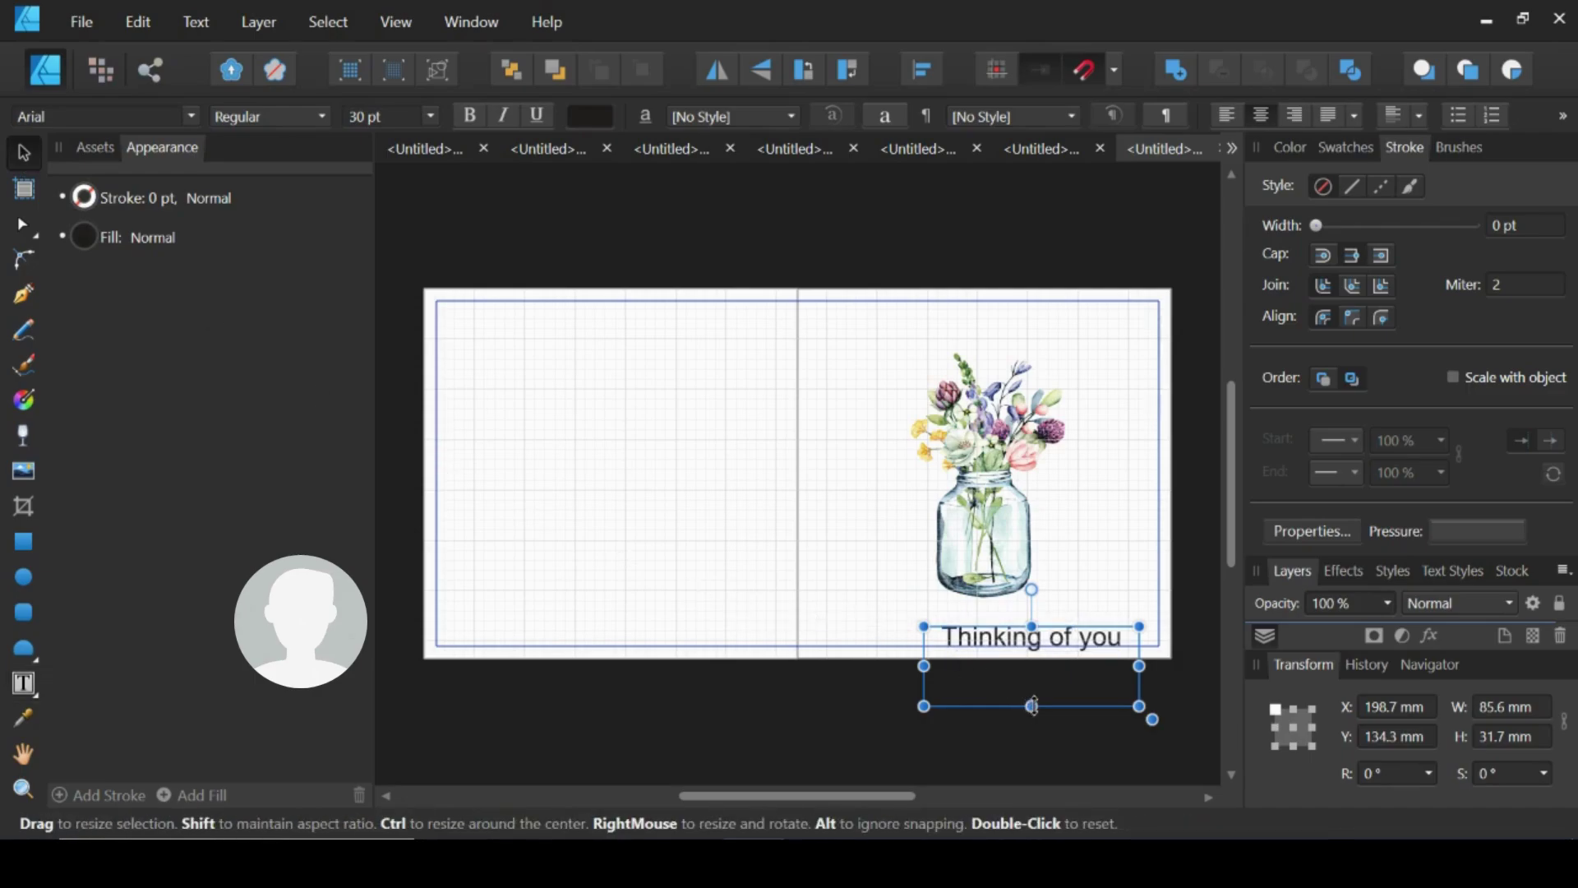
Shorten the text frame to one line, move it under the vase and widen it leftward to centre it.
{"action": "left_click_drag", "start_coordinate": [1032, 705], "coordinate": [1033, 657]}
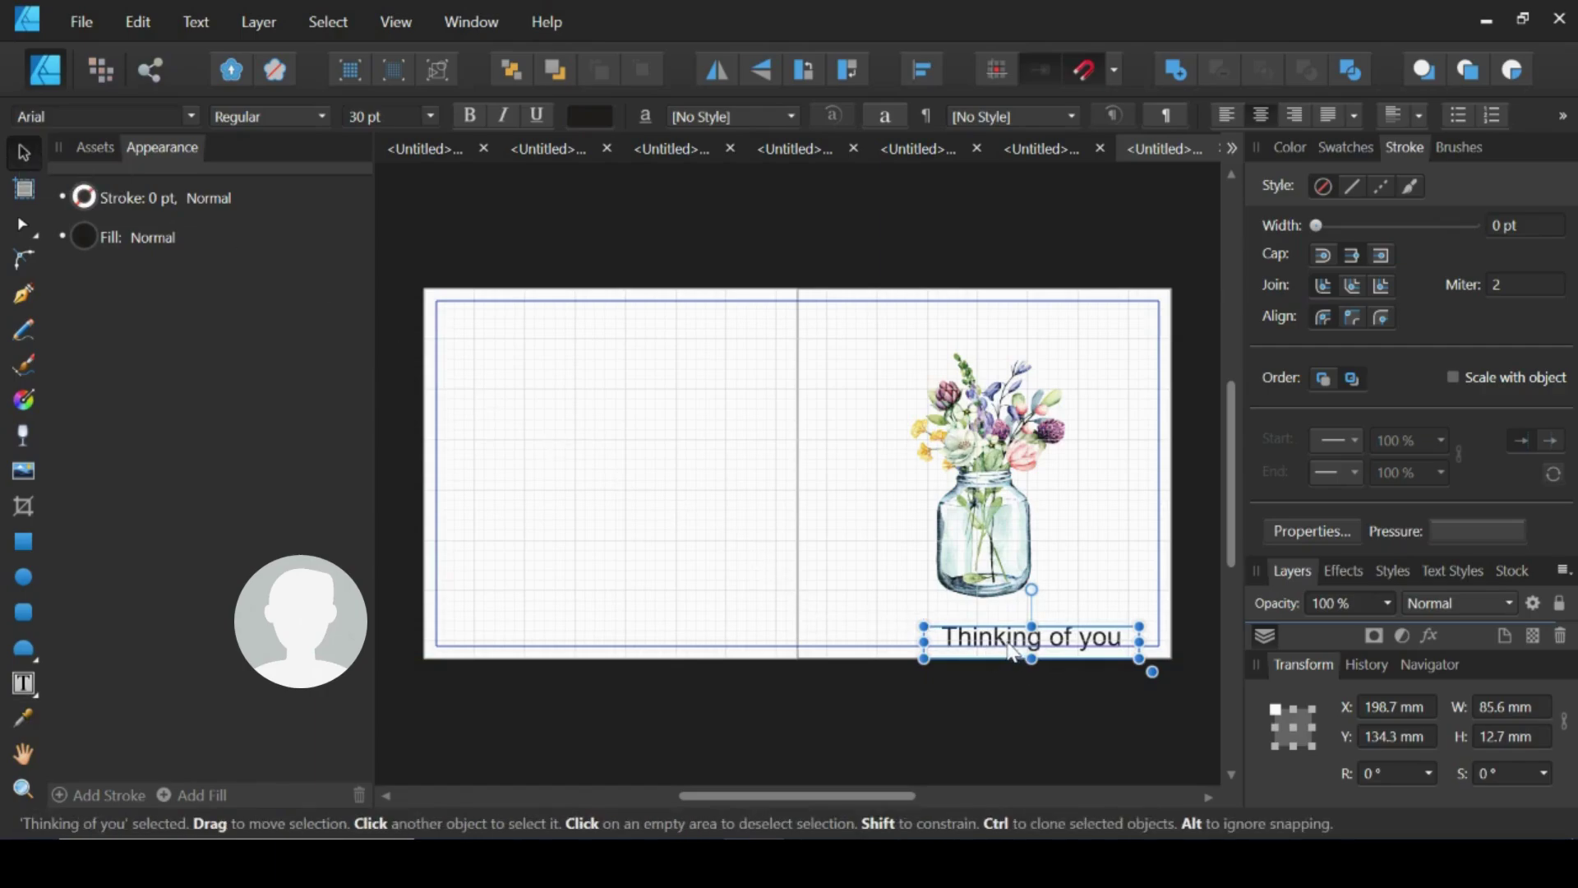
{"action": "left_click_drag", "start_coordinate": [989, 636], "coordinate": [947, 628]}
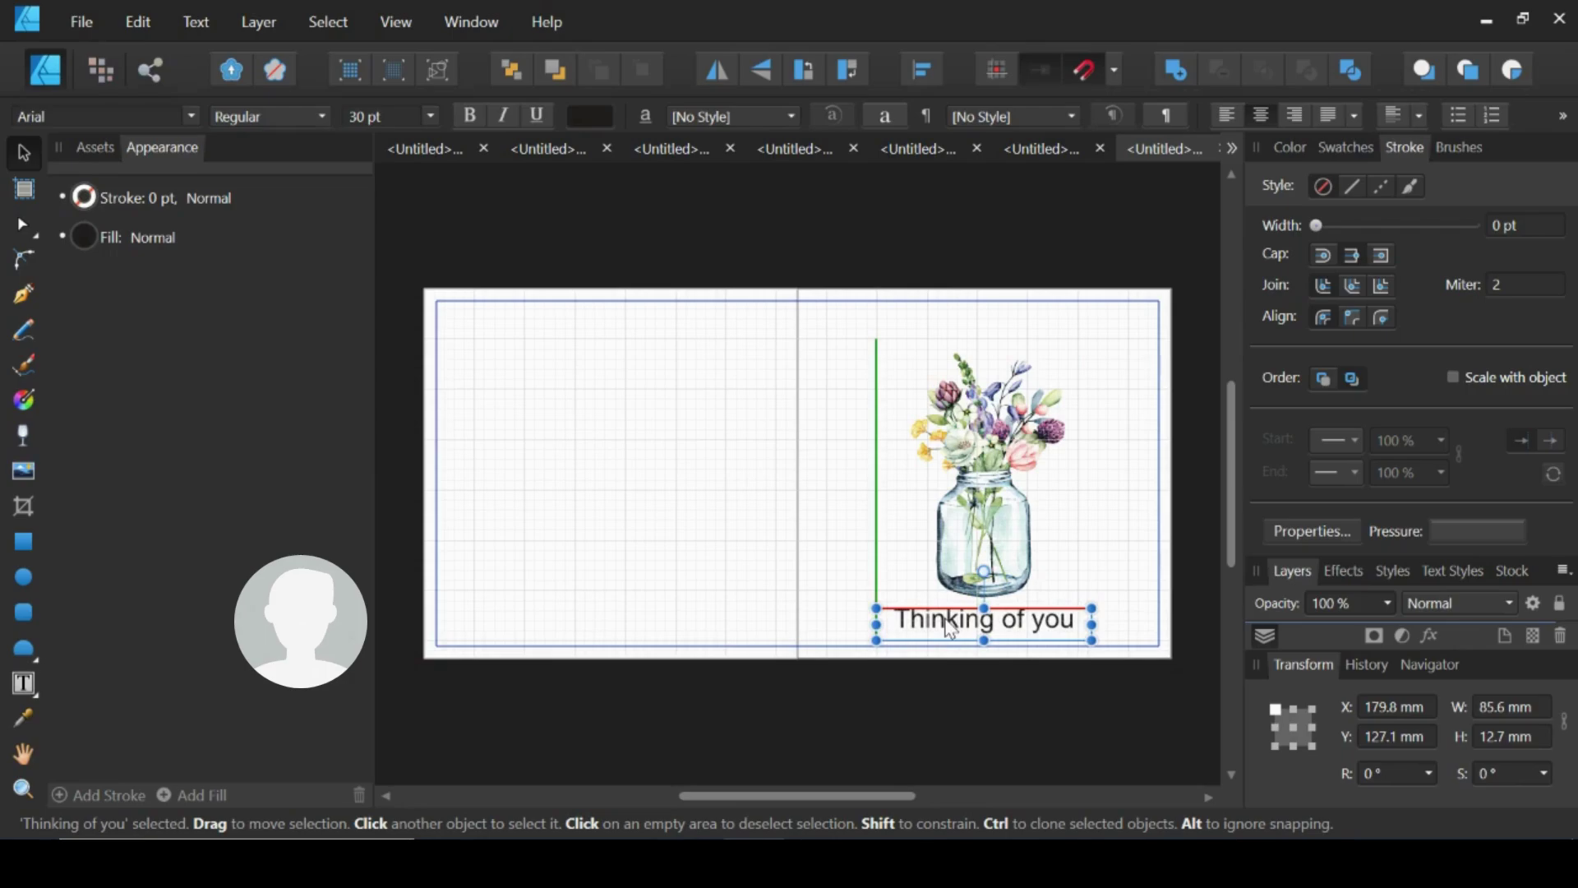
{"action": "mouse_move", "coordinate": [947, 630]}
{"action": "left_mouse_down"}
{"action": "mouse_move", "coordinate": [816, 624]}
{"action": "mouse_move", "coordinate": [940, 634]}
{"action": "left_mouse_up"}
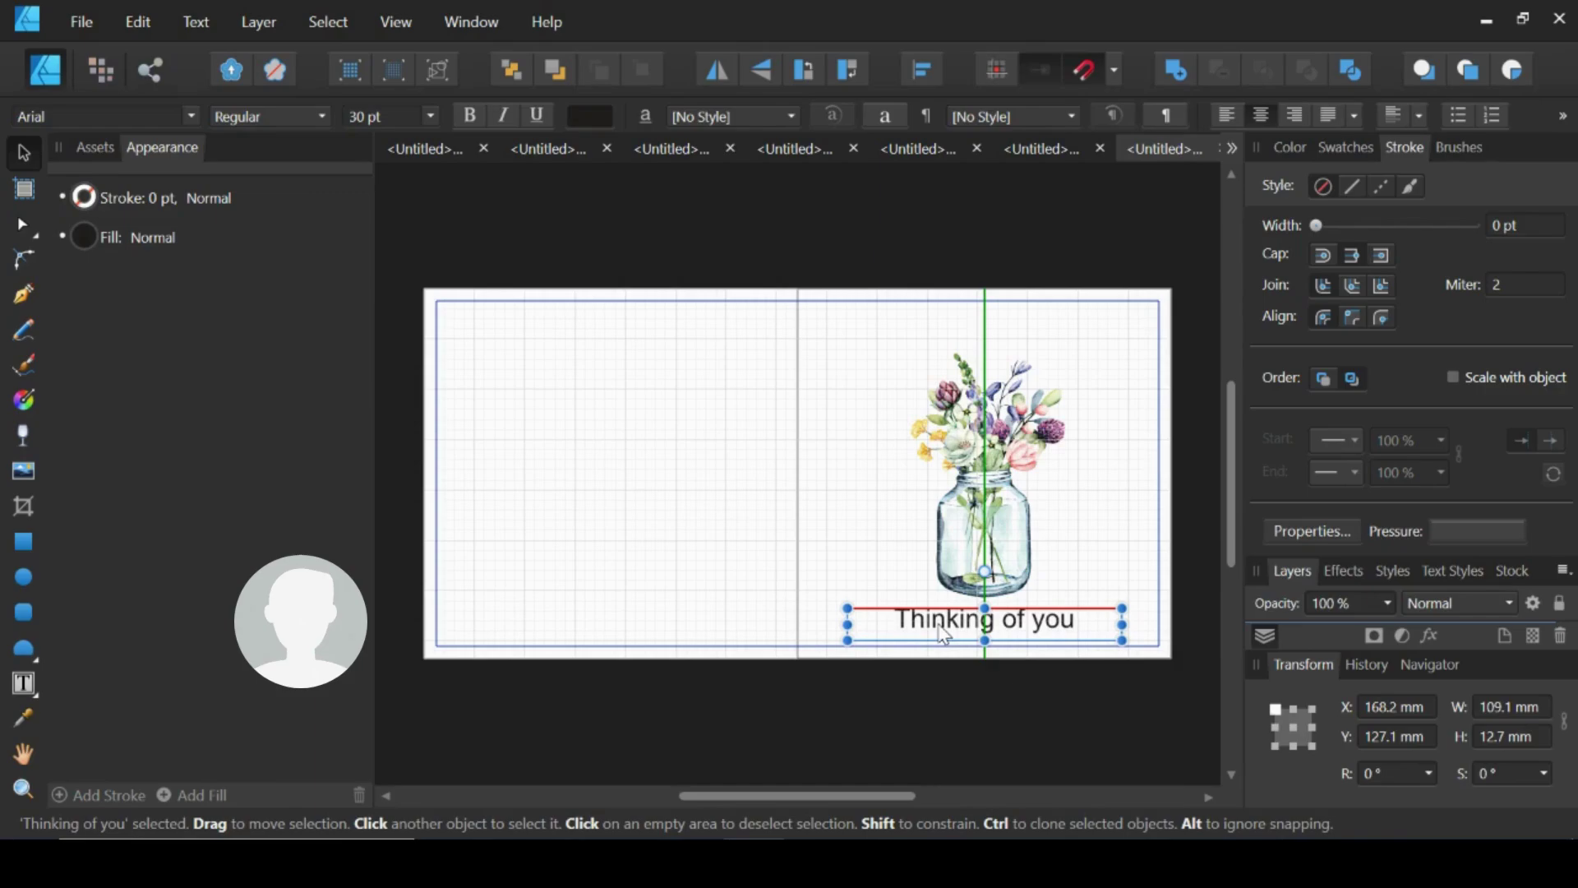
{"action": "left_click_drag", "start_coordinate": [941, 635], "coordinate": [941, 636]}
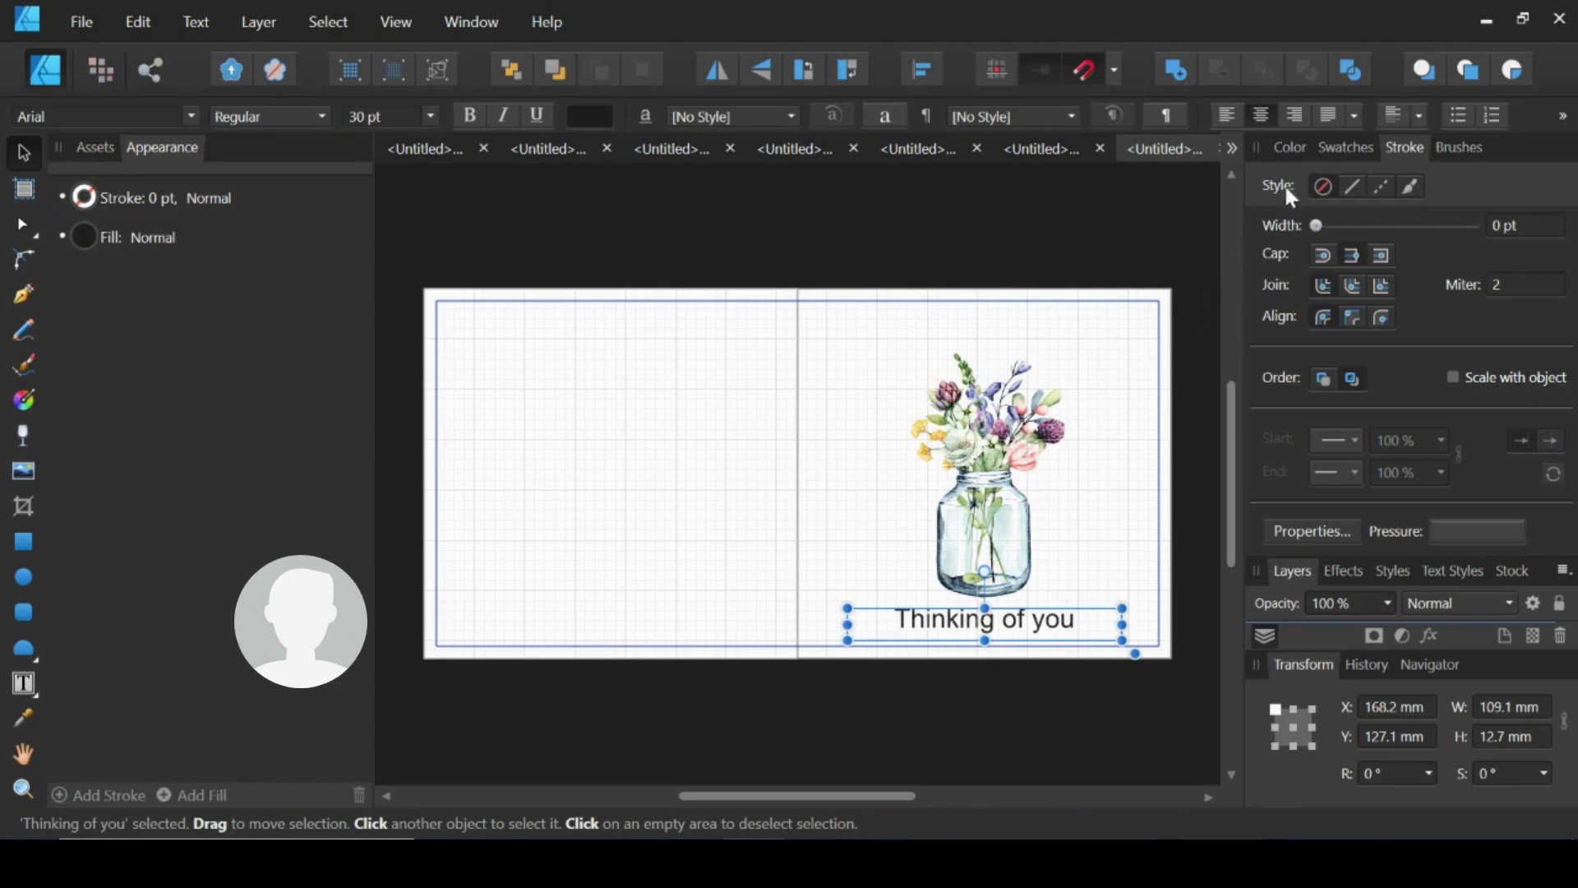
Select the vase image and 'Thinking of you' text together and nudge both upward.
{"action": "left_click", "coordinate": [1291, 151]}
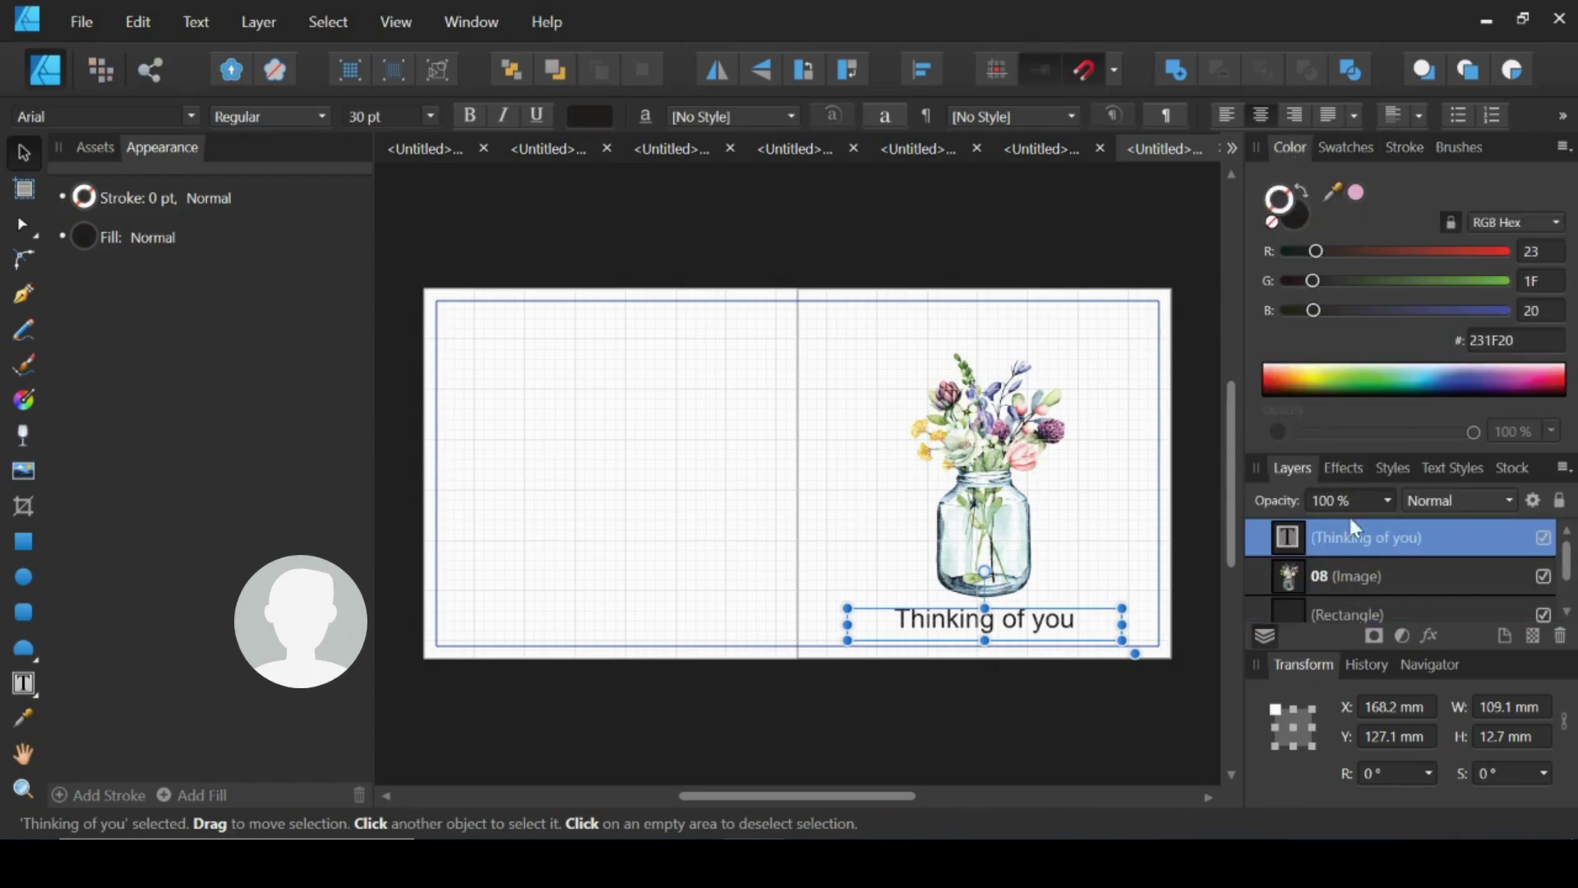
{"action": "left_click", "coordinate": [986, 488]}
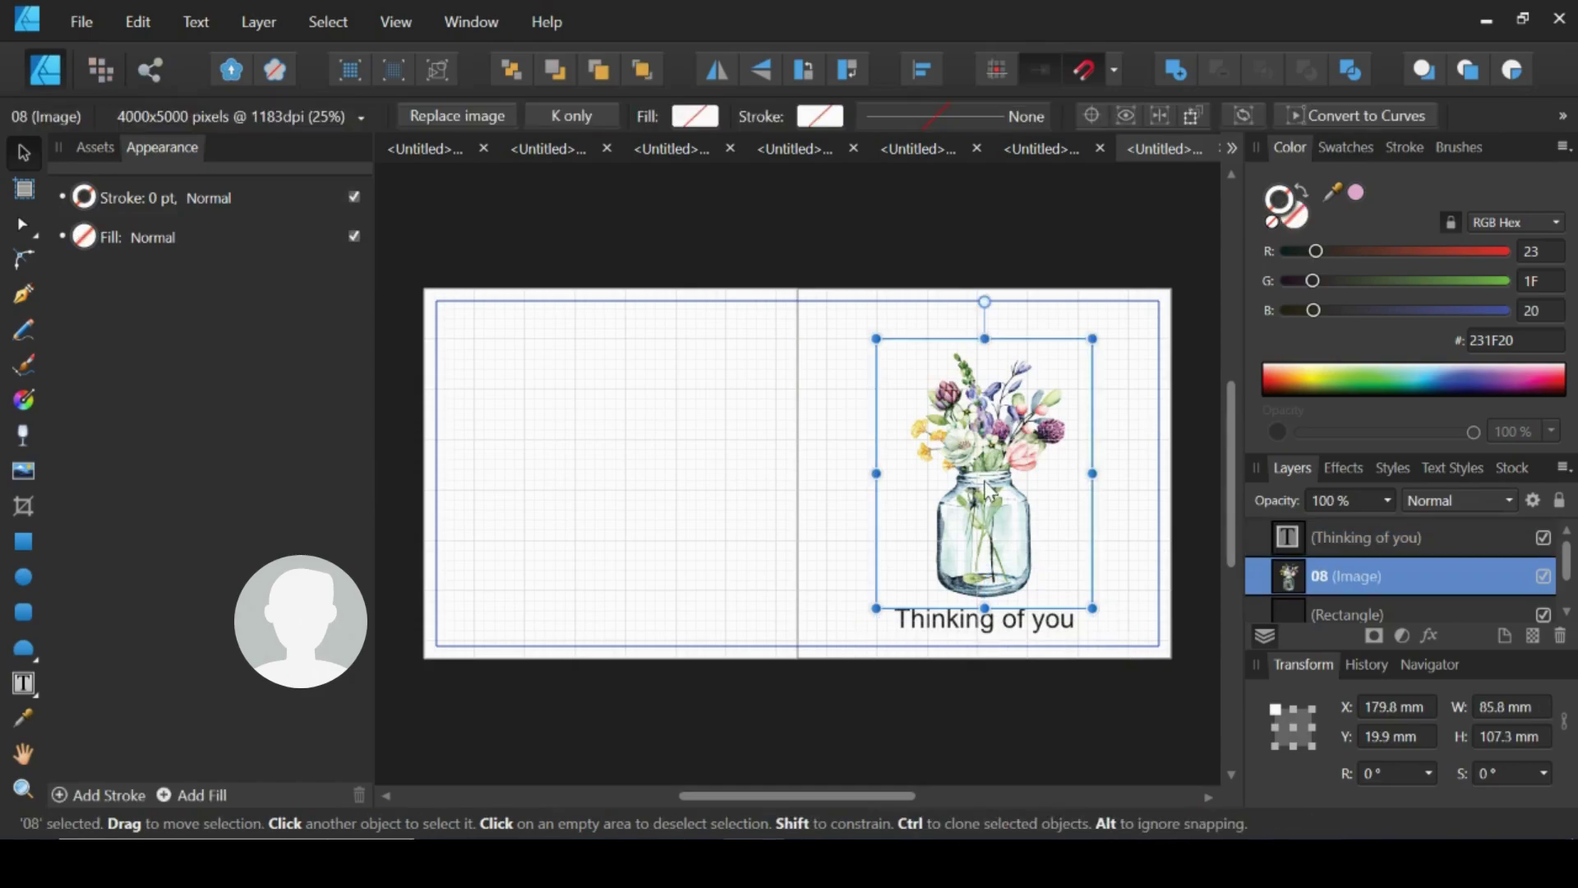
{"action": "left_click", "coordinate": [1030, 623], "text": "shift"}
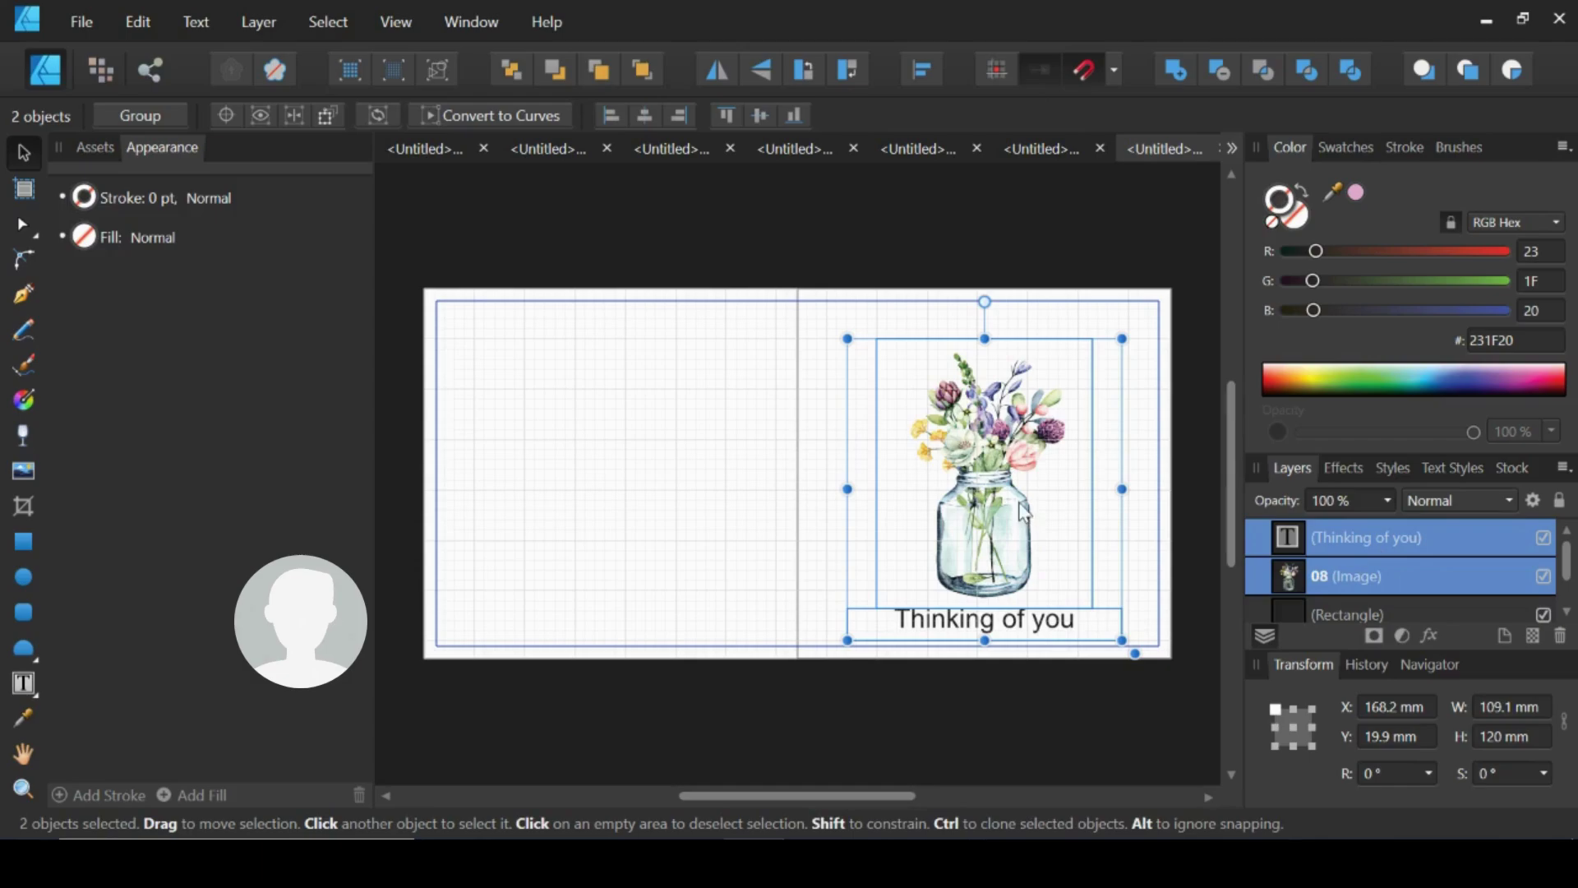
{"action": "left_click_drag", "start_coordinate": [1019, 507], "coordinate": [1020, 503]}
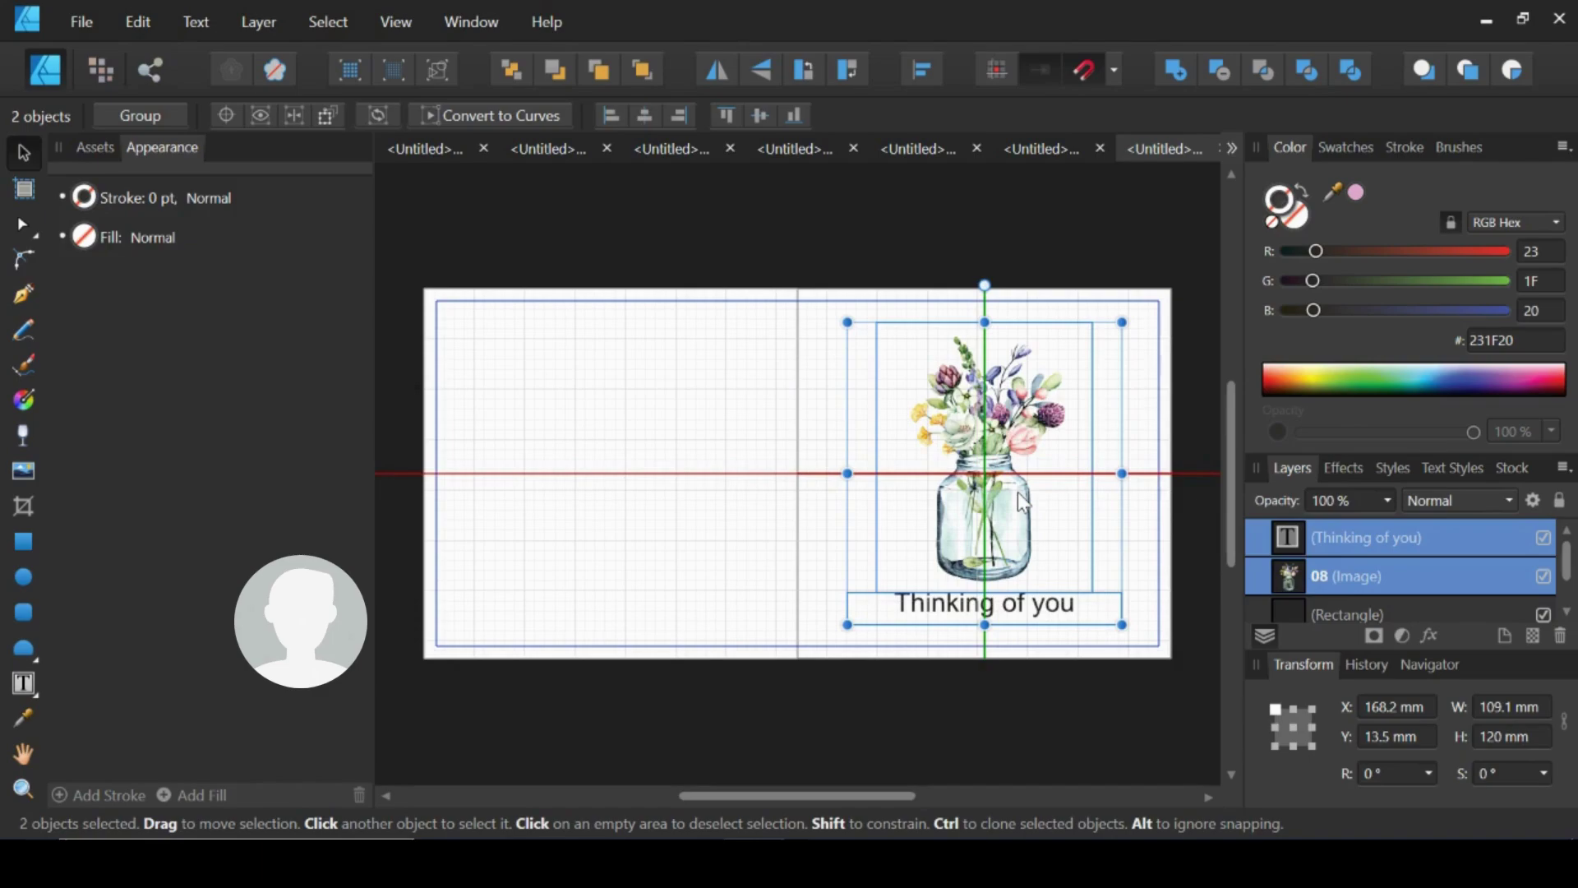
{"action": "left_click_drag", "start_coordinate": [1018, 492], "coordinate": [1017, 493]}
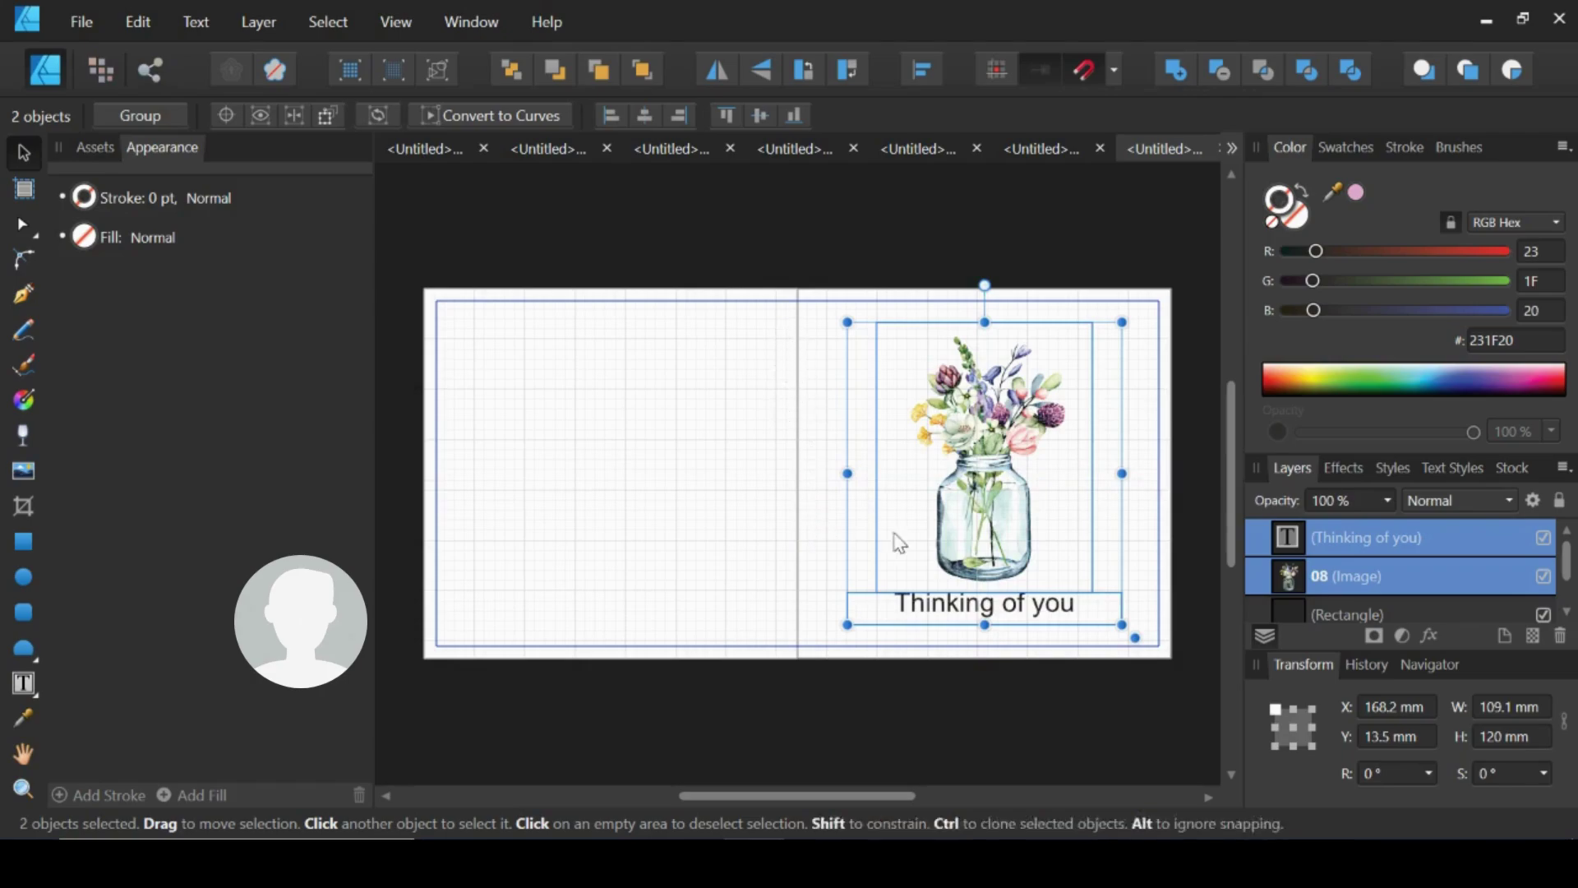
{"action": "scroll", "coordinate": [1365, 601], "scroll_direction": "down", "scroll_amount": 1}
Make the fold-line rectangle visible again, reselect it and duplicate it with Ctrl+J.
{"action": "left_click", "coordinate": [1365, 595]}
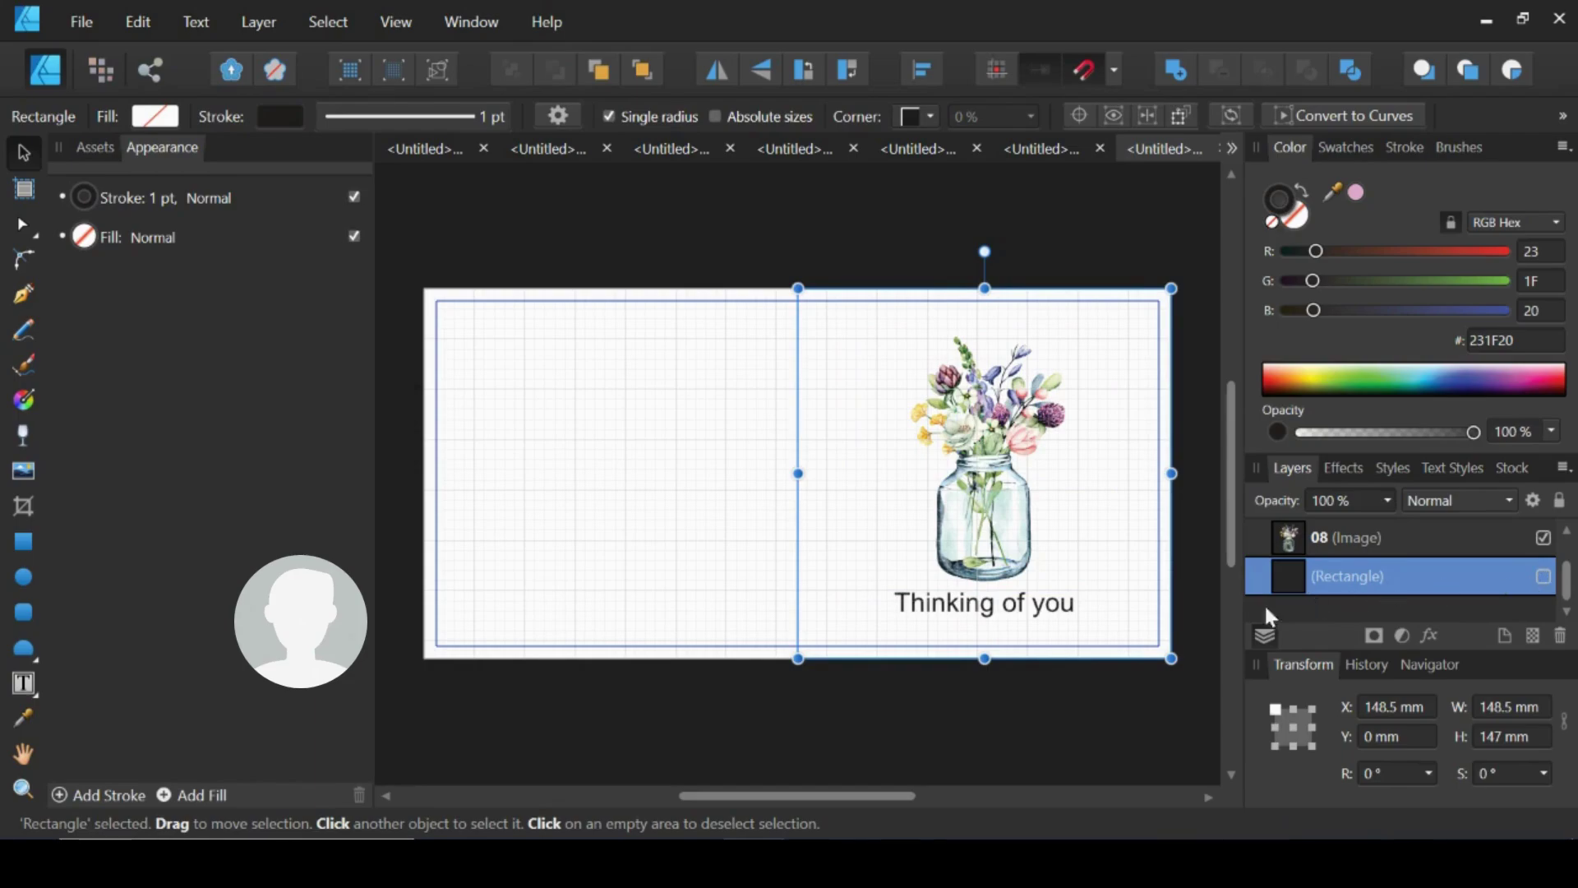
{"action": "left_click", "coordinate": [1128, 693]}
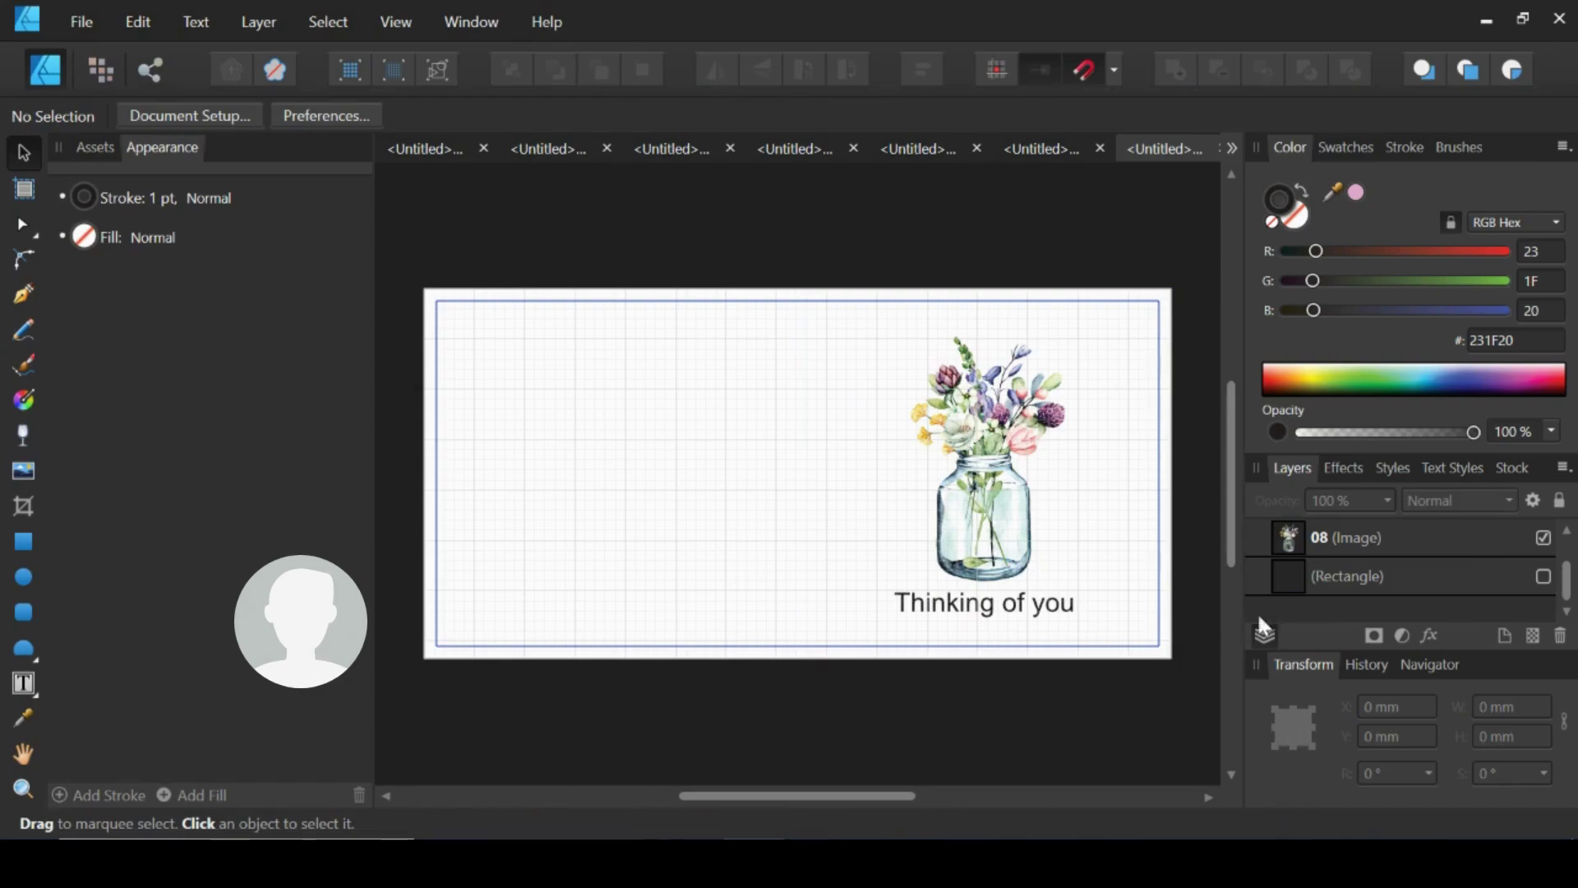
{"action": "left_click", "coordinate": [1543, 576]}
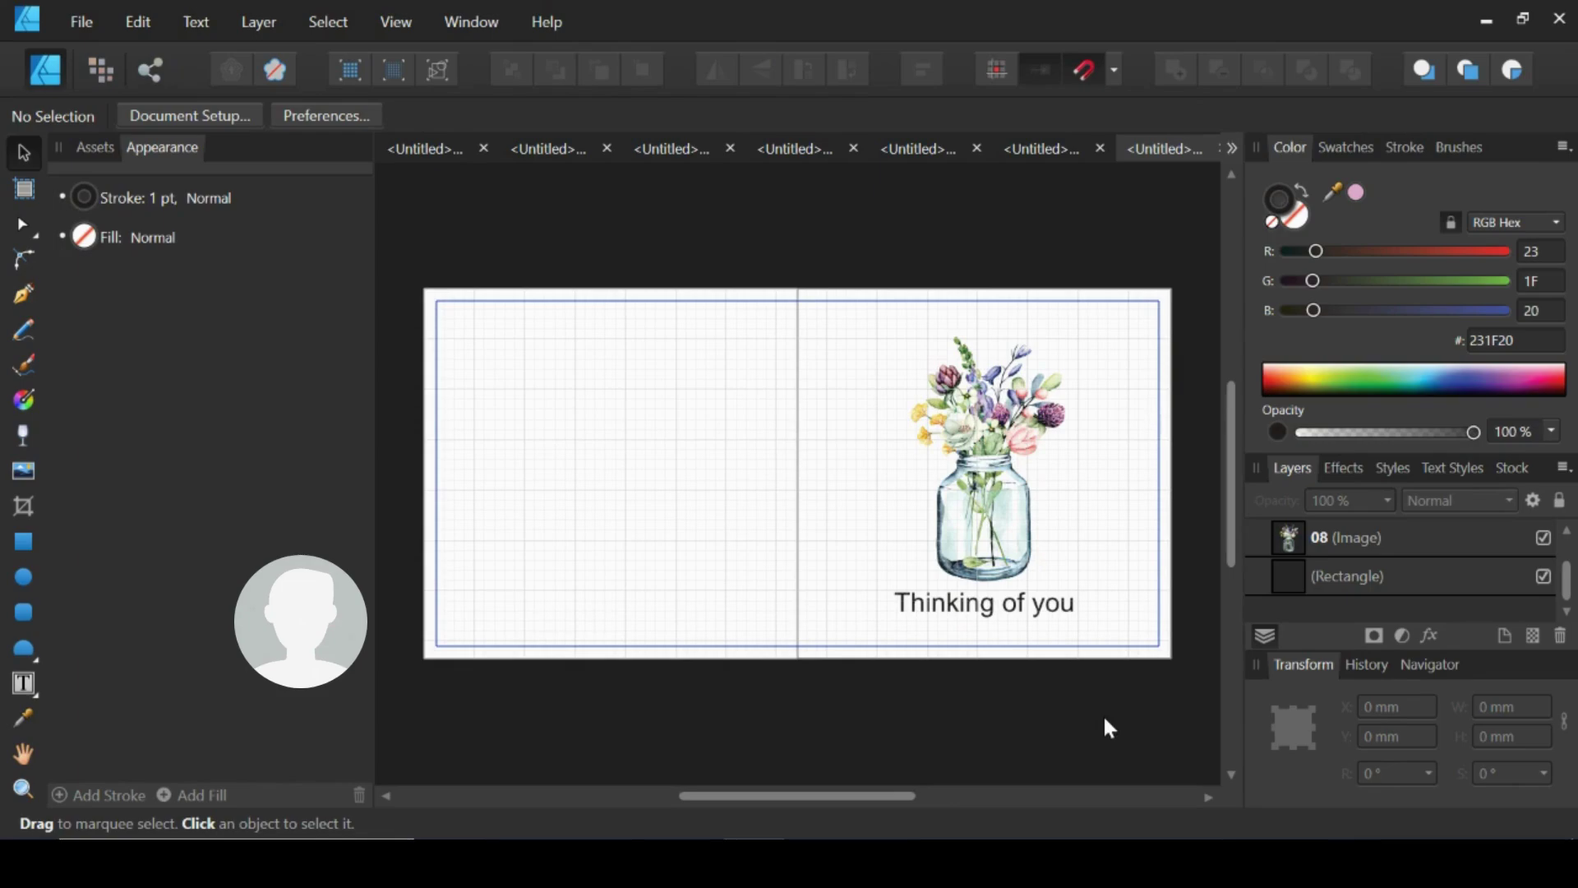
{"action": "left_click", "coordinate": [1328, 581]}
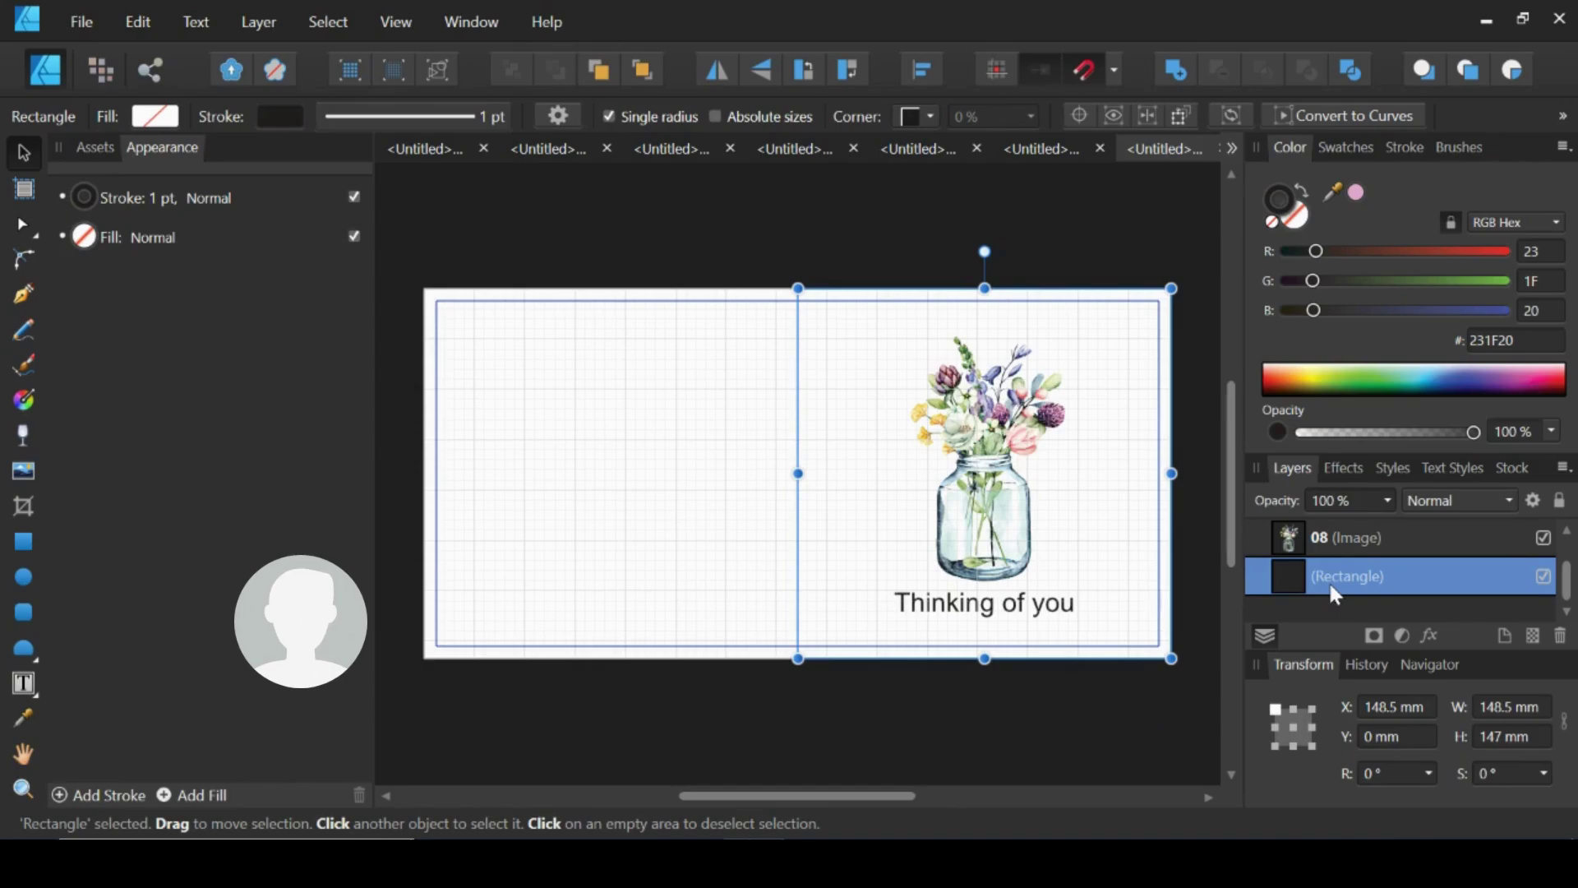
{"action": "key", "text": "ctrl+j"}
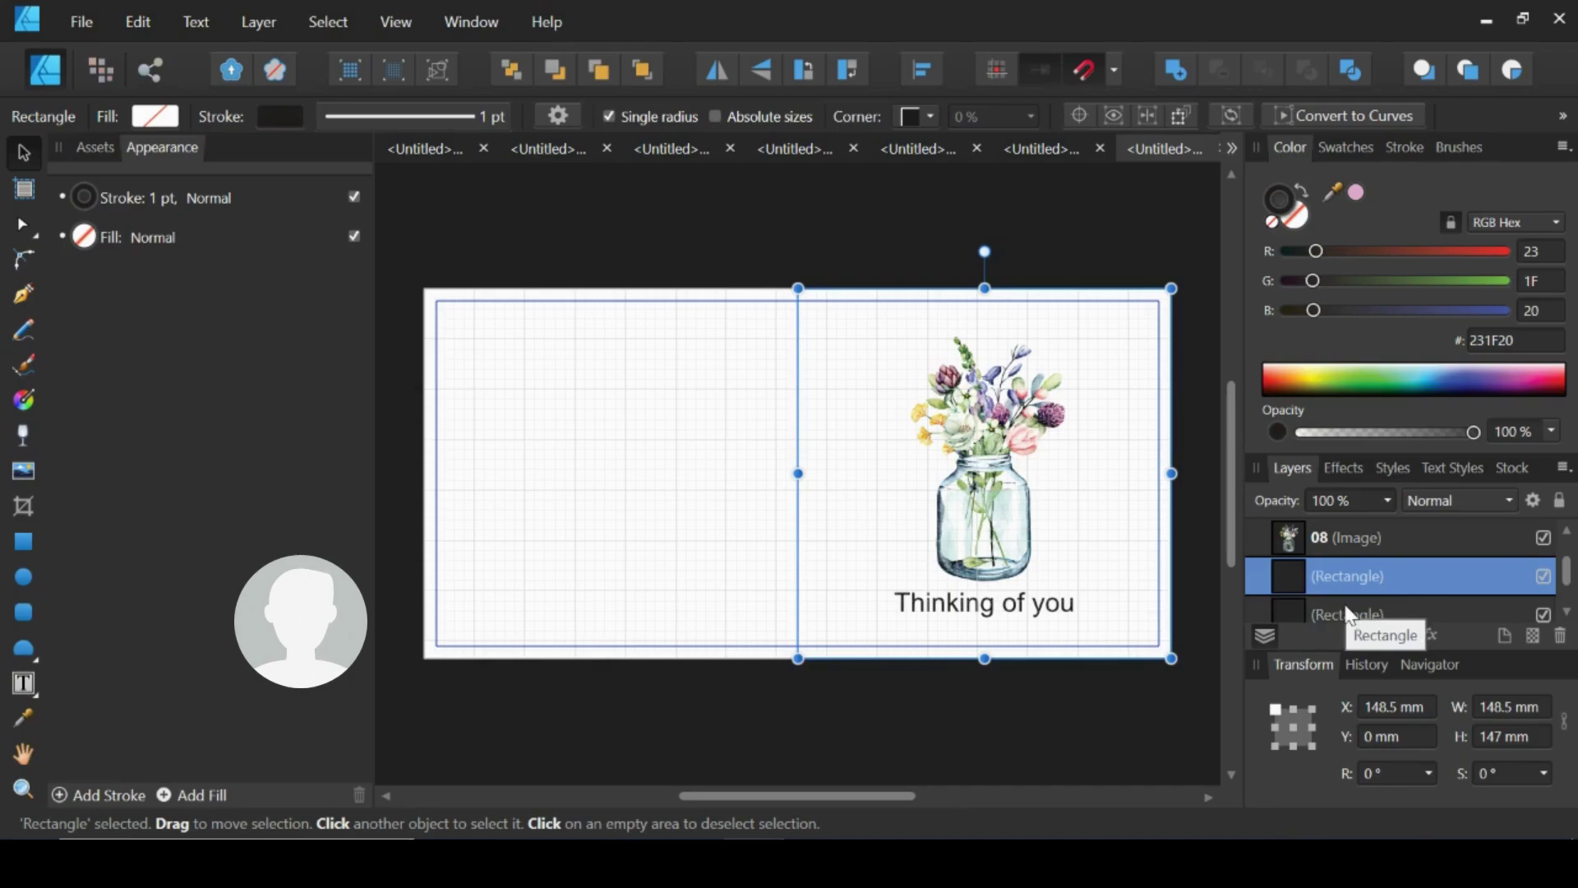
Send the copy behind the original and align it left and vertically centred on the card.
{"action": "key", "text": "ctrl+bracketleft"}
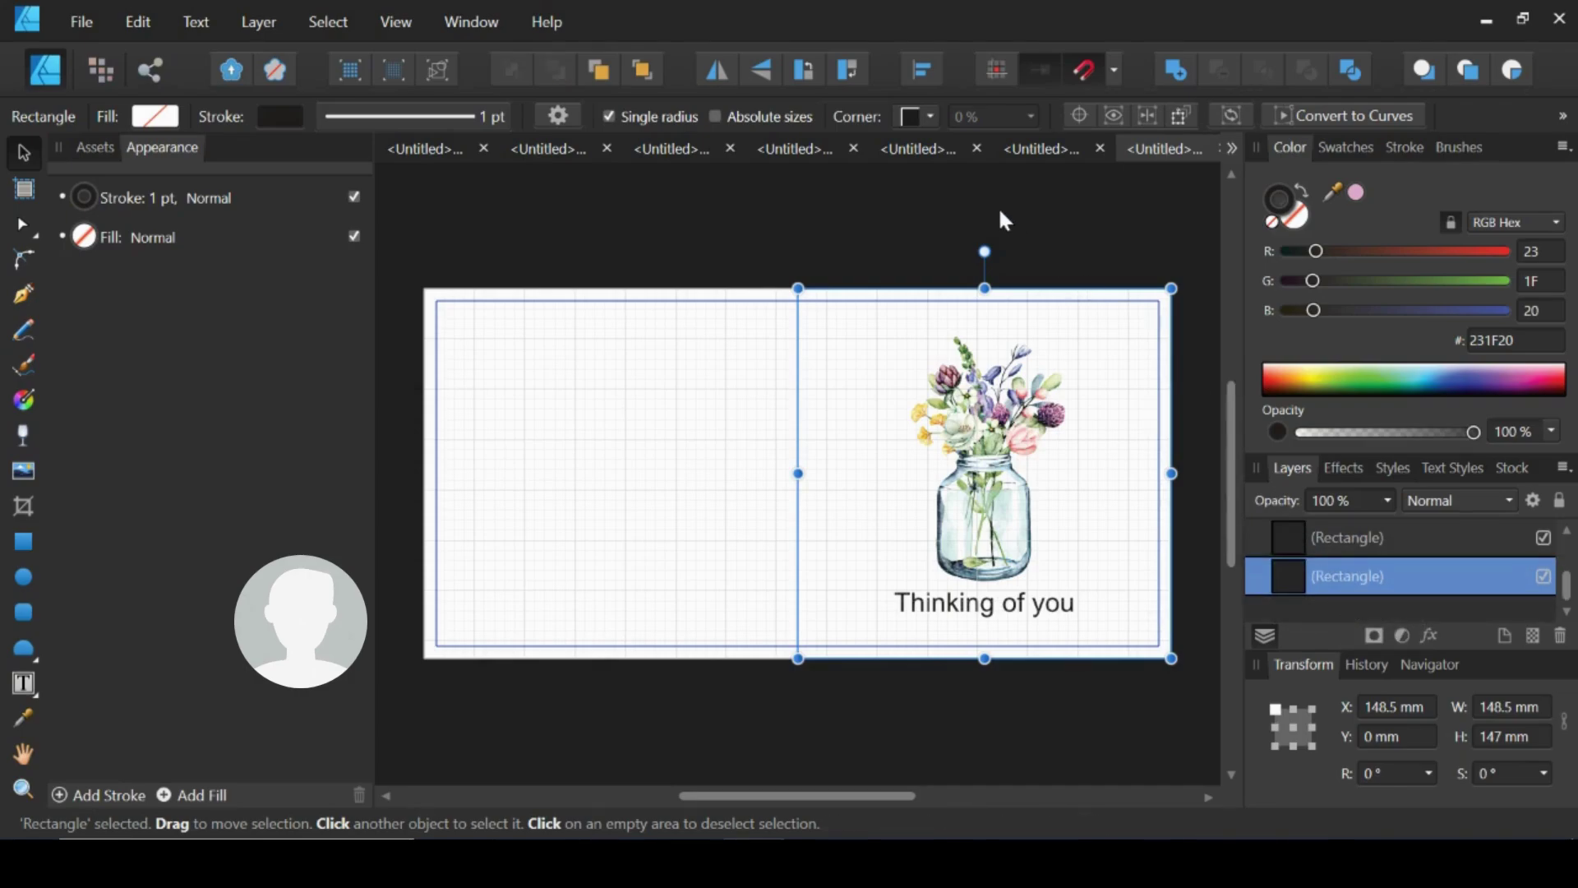
{"action": "left_click", "coordinate": [919, 75]}
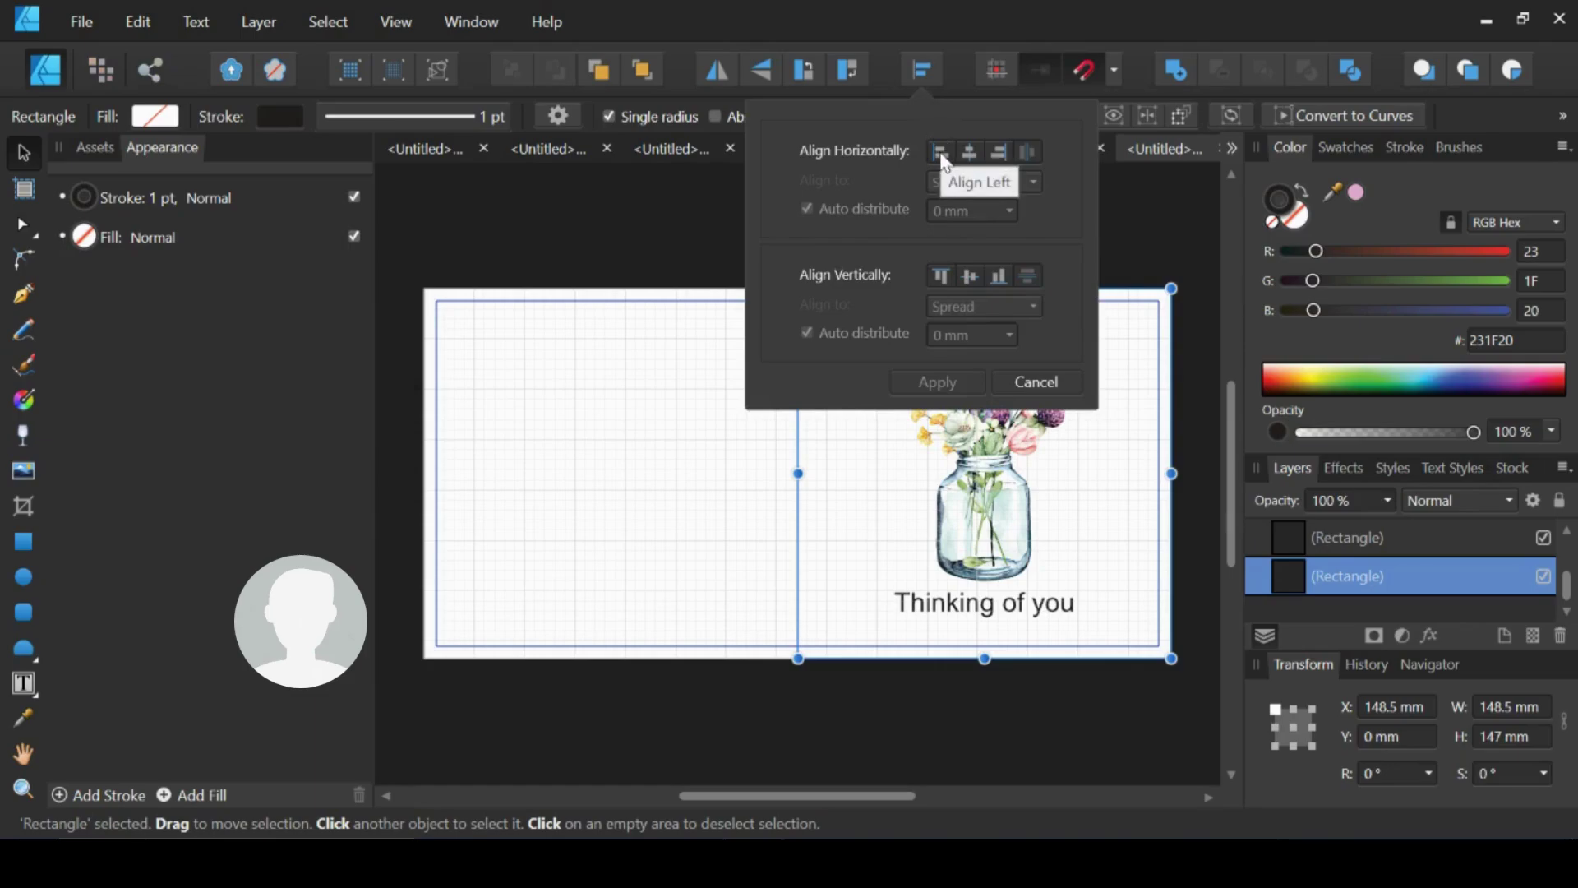
{"action": "left_click", "coordinate": [942, 152]}
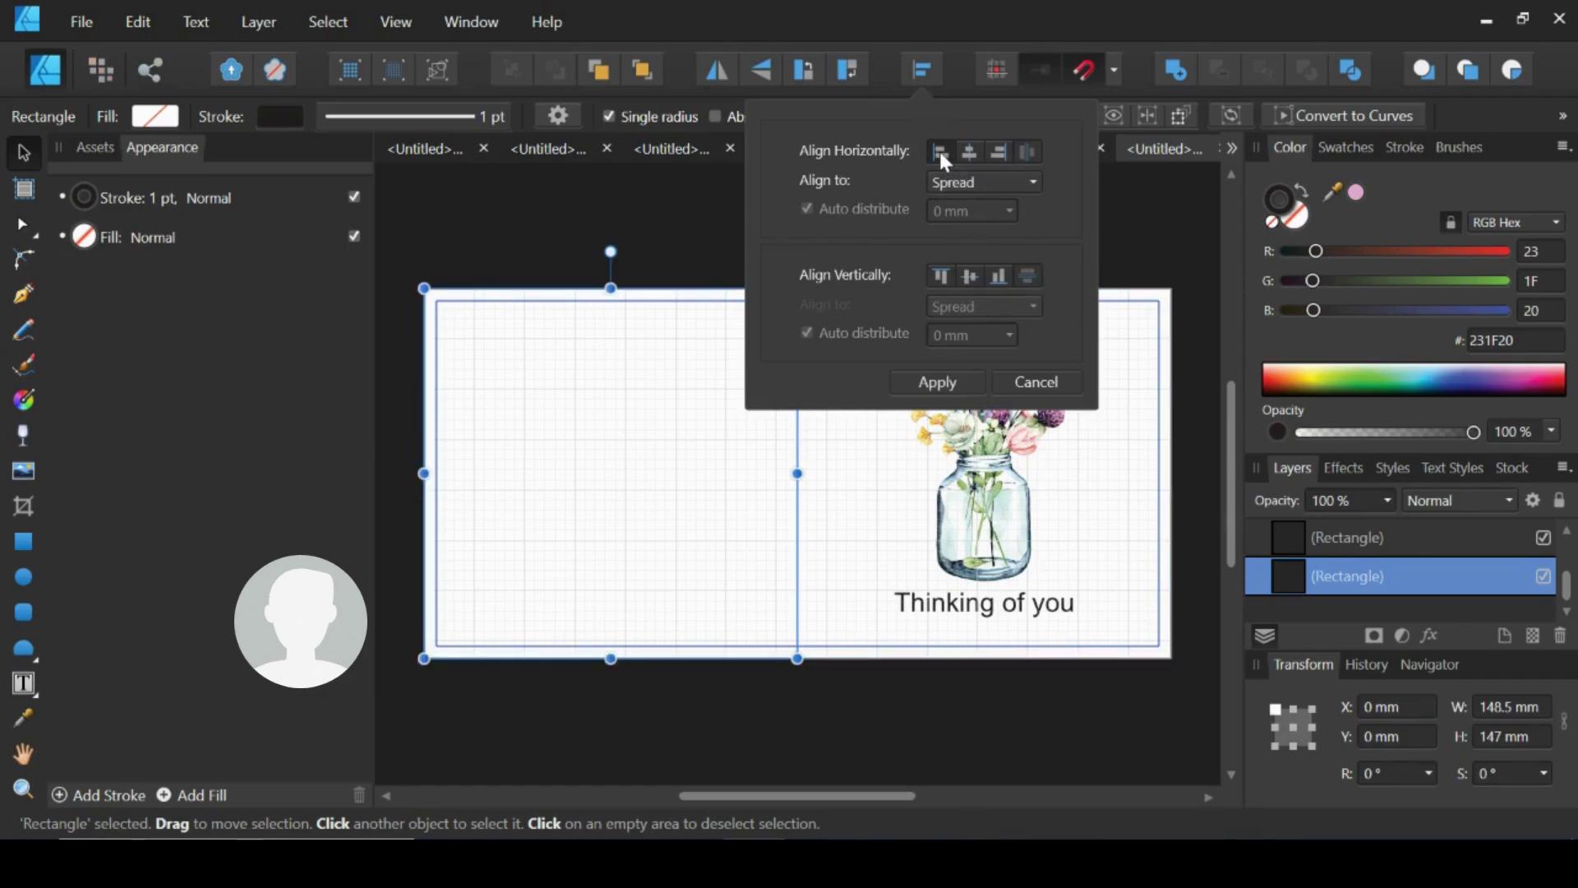
{"action": "left_click", "coordinate": [971, 275]}
{"action": "left_click", "coordinate": [960, 381]}
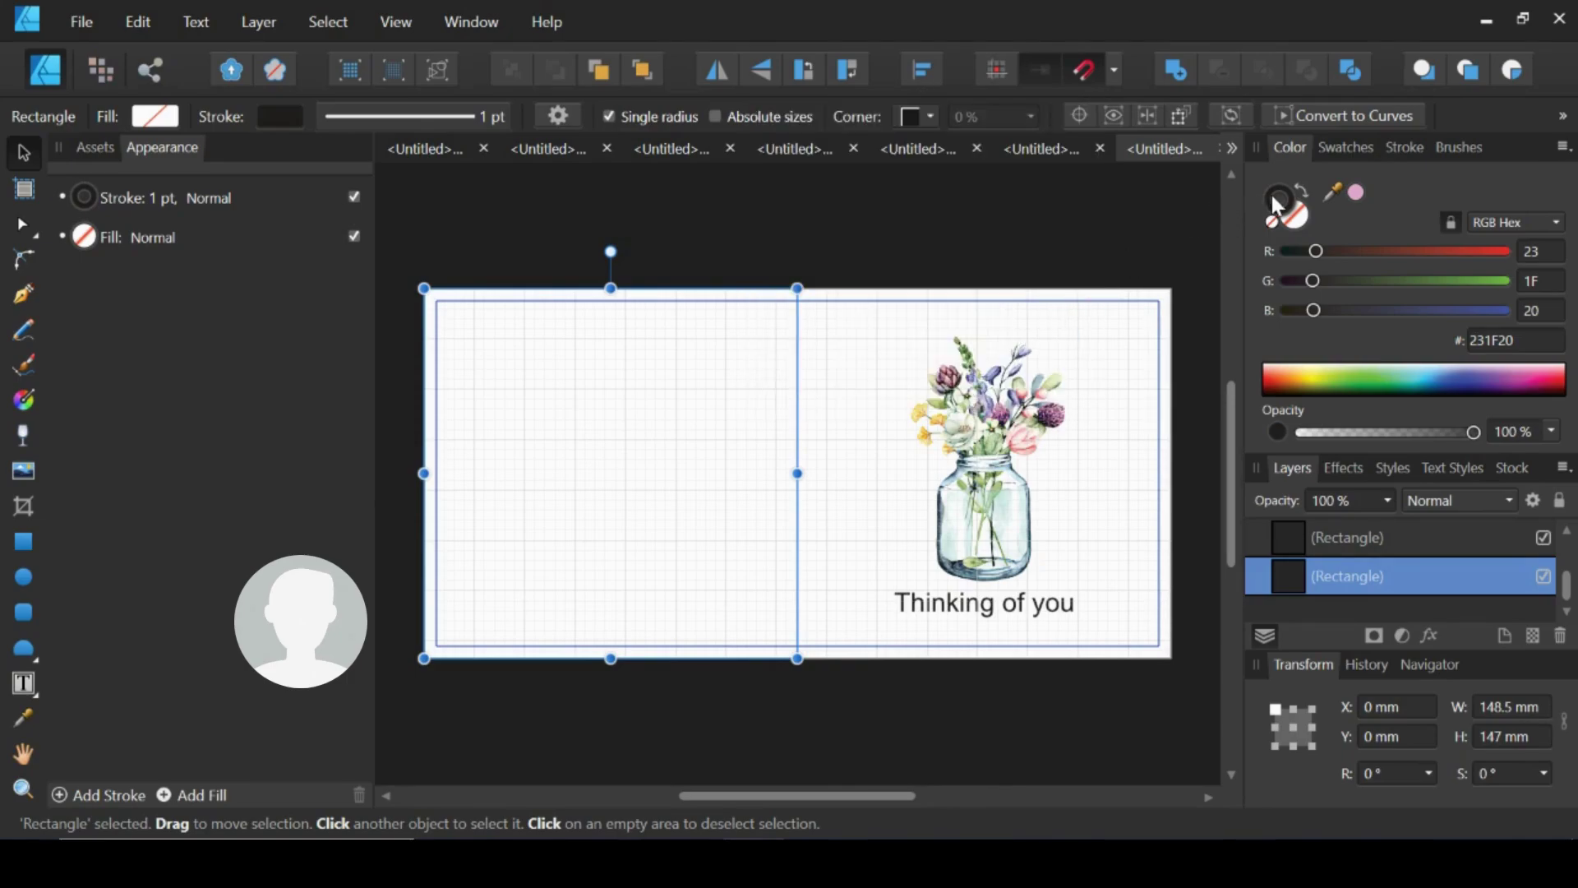
Give the copy a pink outline and hide the original right-half rectangle.
{"action": "left_click", "coordinate": [1355, 193]}
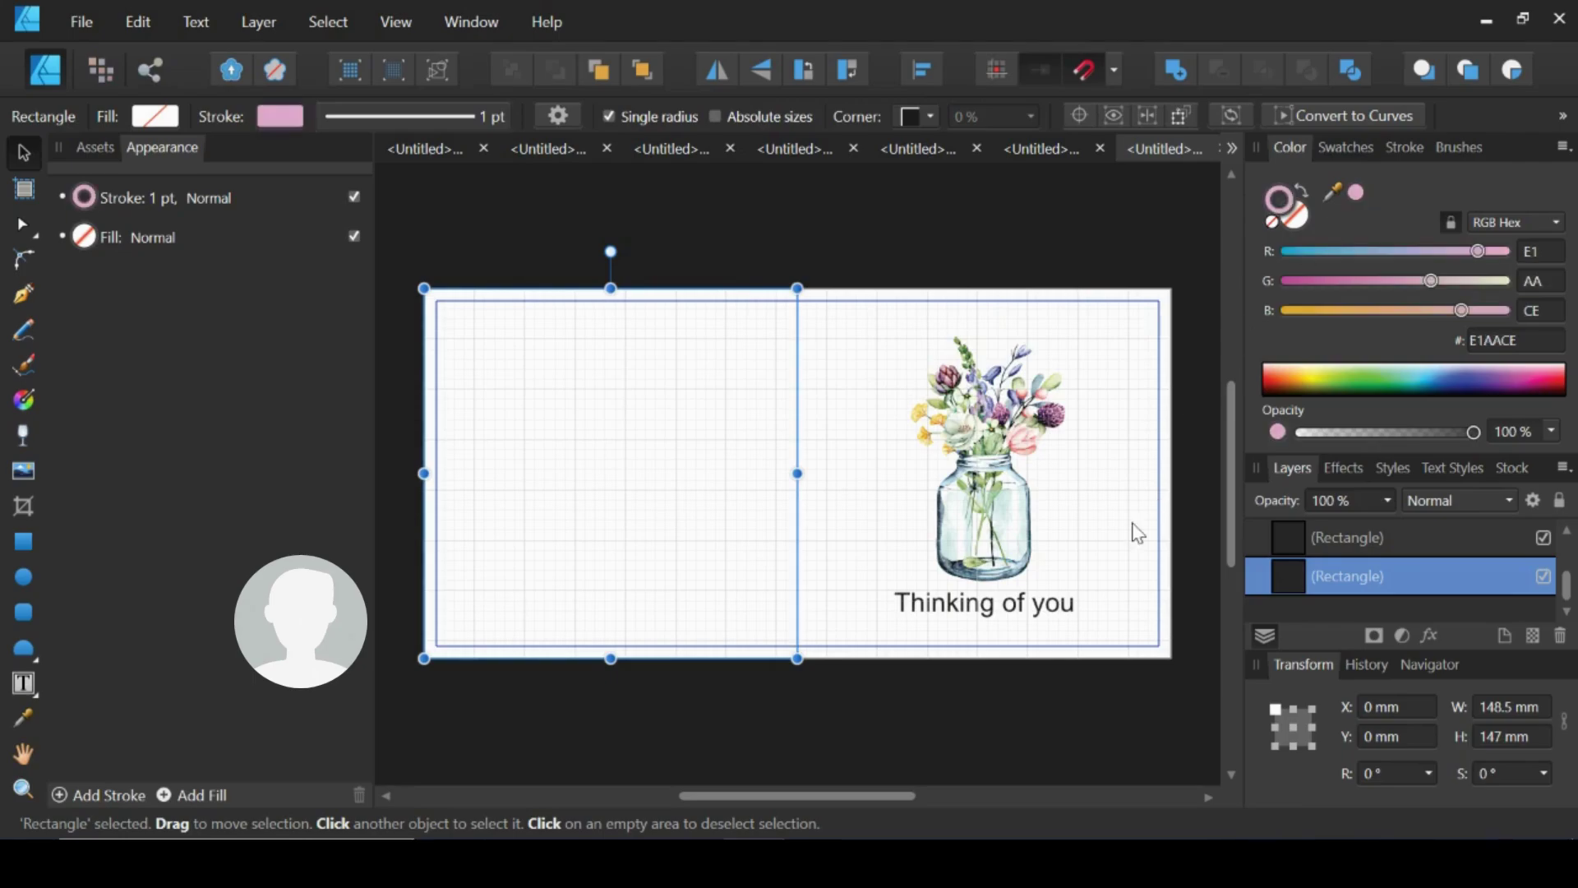
{"action": "left_click", "coordinate": [1076, 674]}
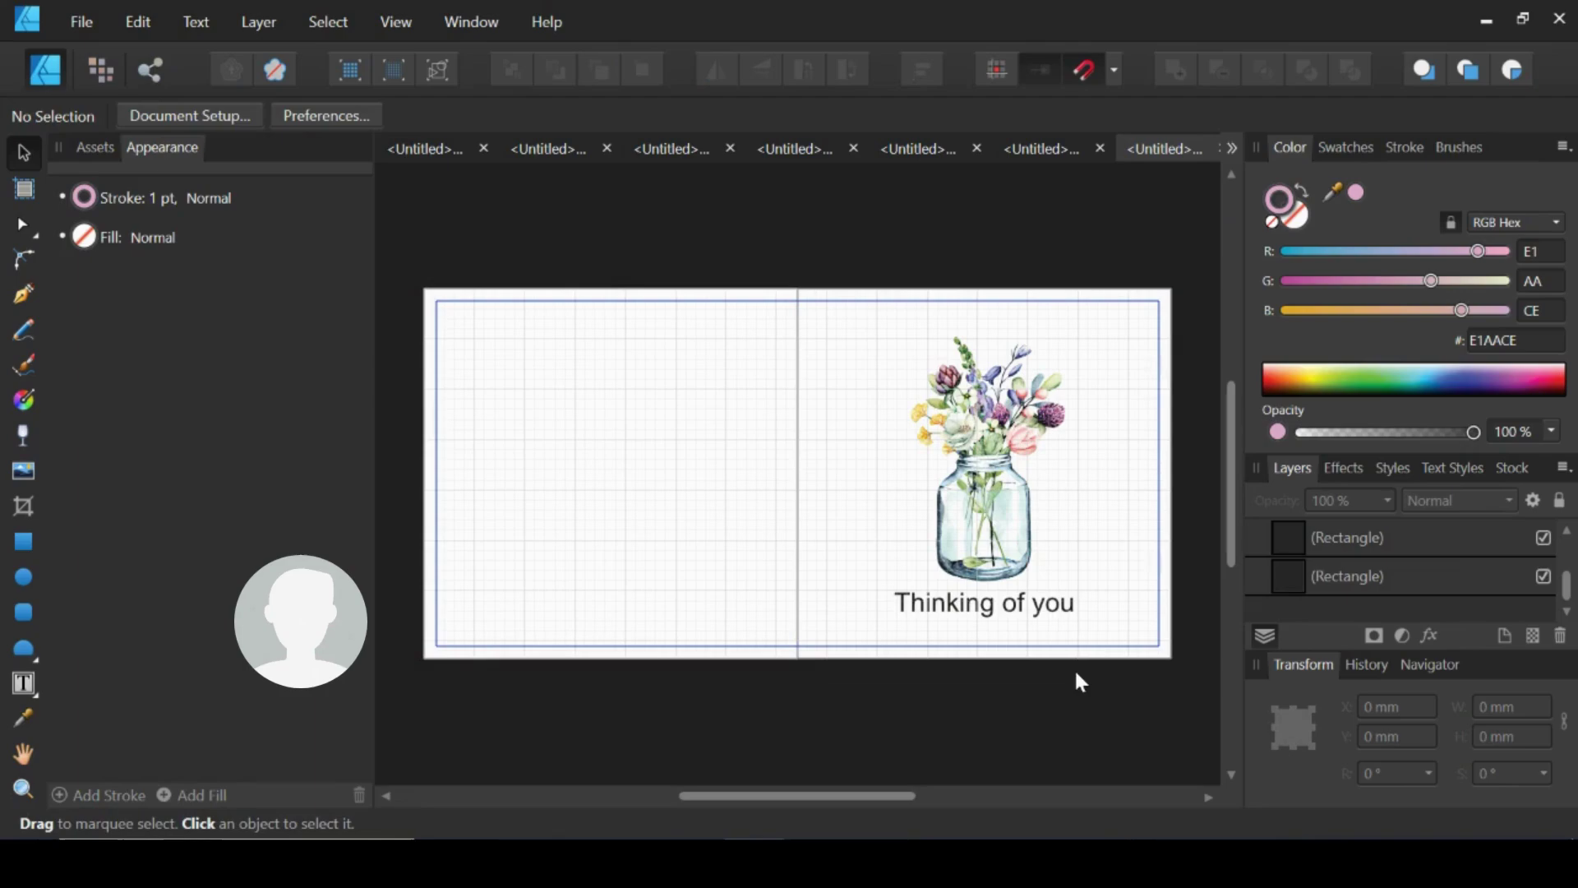
{"action": "left_click", "coordinate": [1541, 538]}
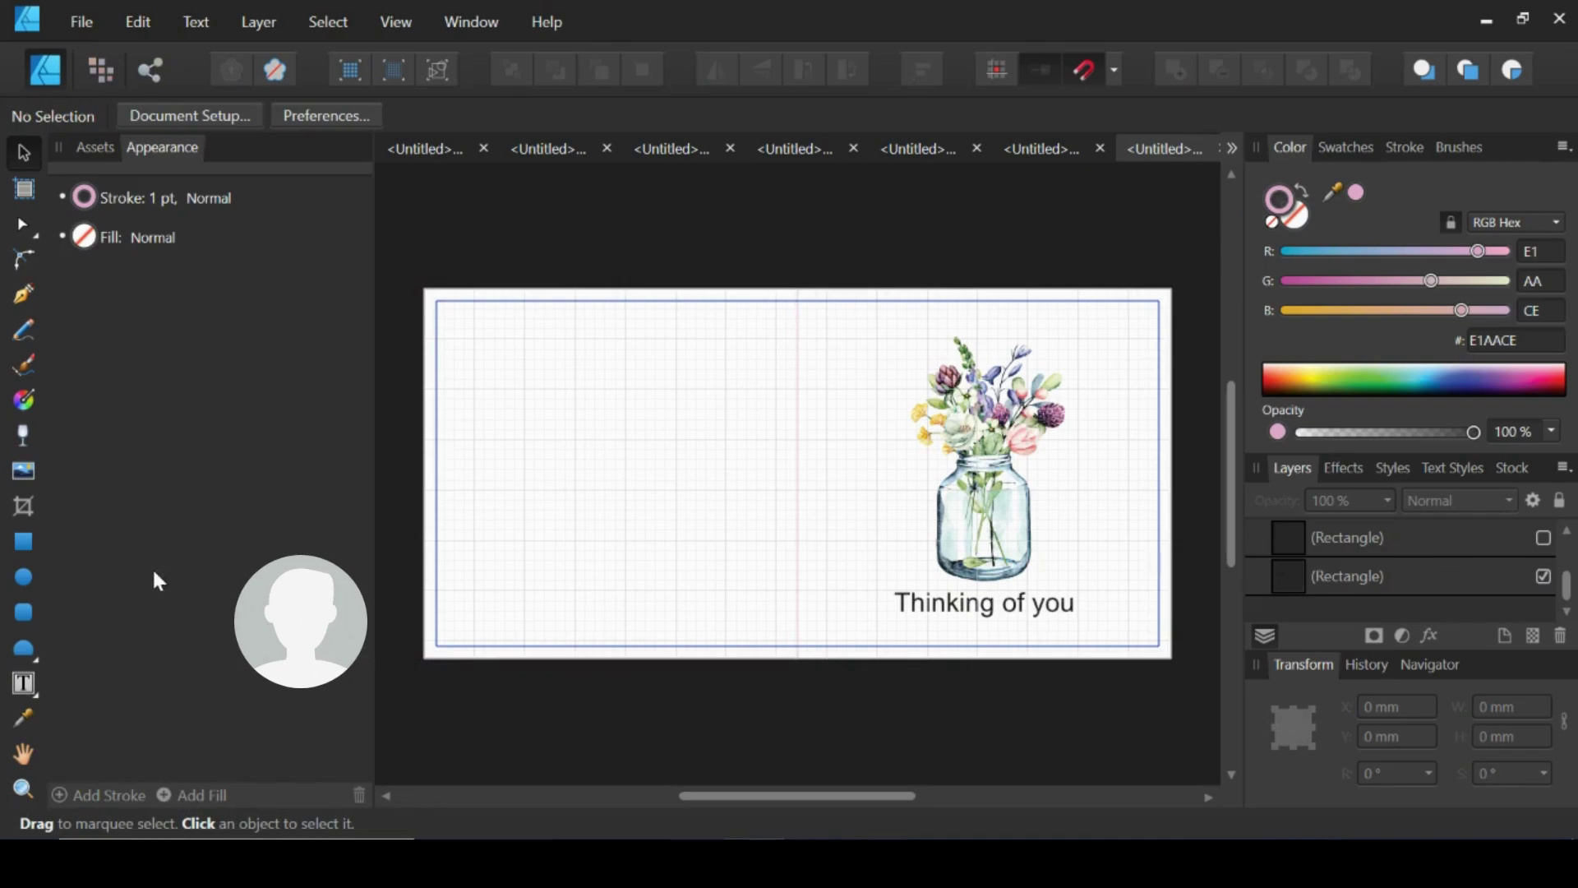
Place lavender-vase image 01 on the back, flip it upright and move it near the bottom.
{"action": "left_click", "coordinate": [23, 465]}
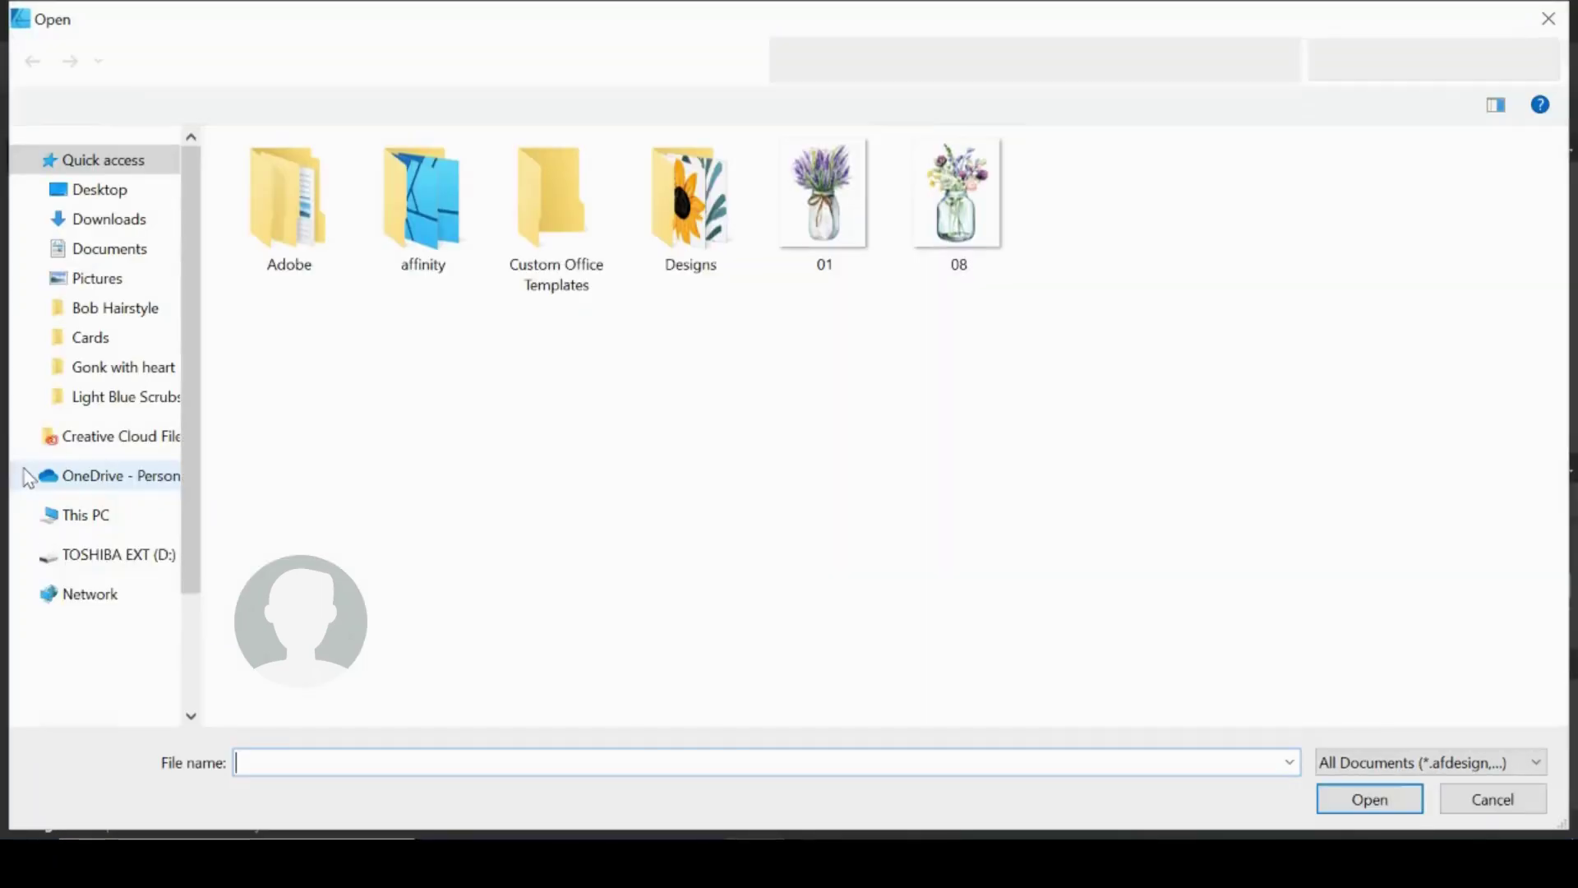
{"action": "double_click", "coordinate": [844, 236]}
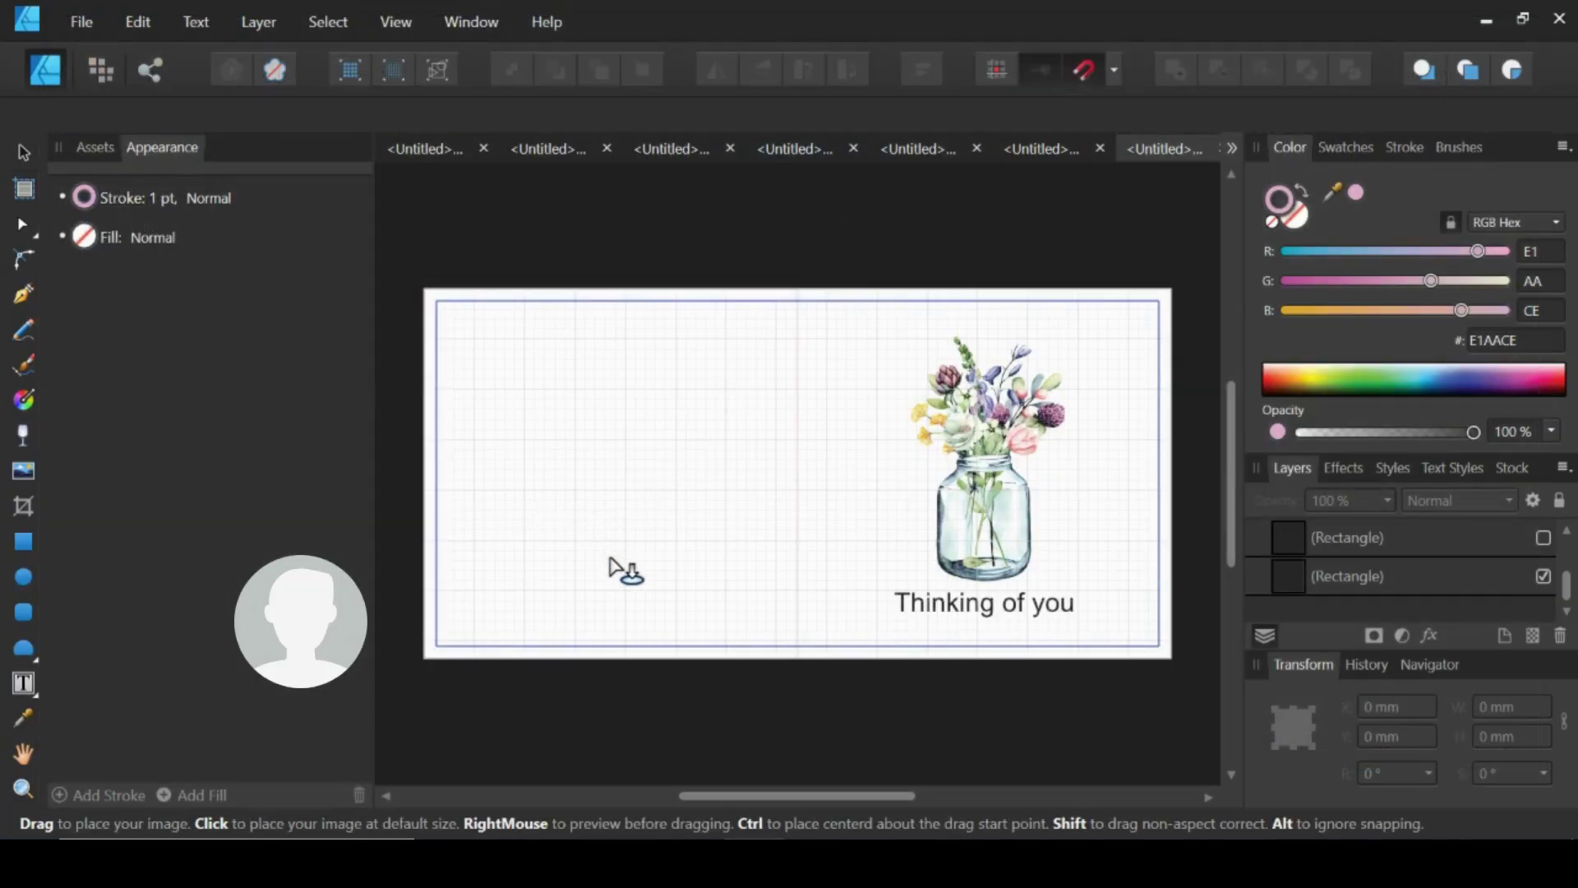
{"action": "left_click_drag", "start_coordinate": [612, 556], "coordinate": [533, 458]}
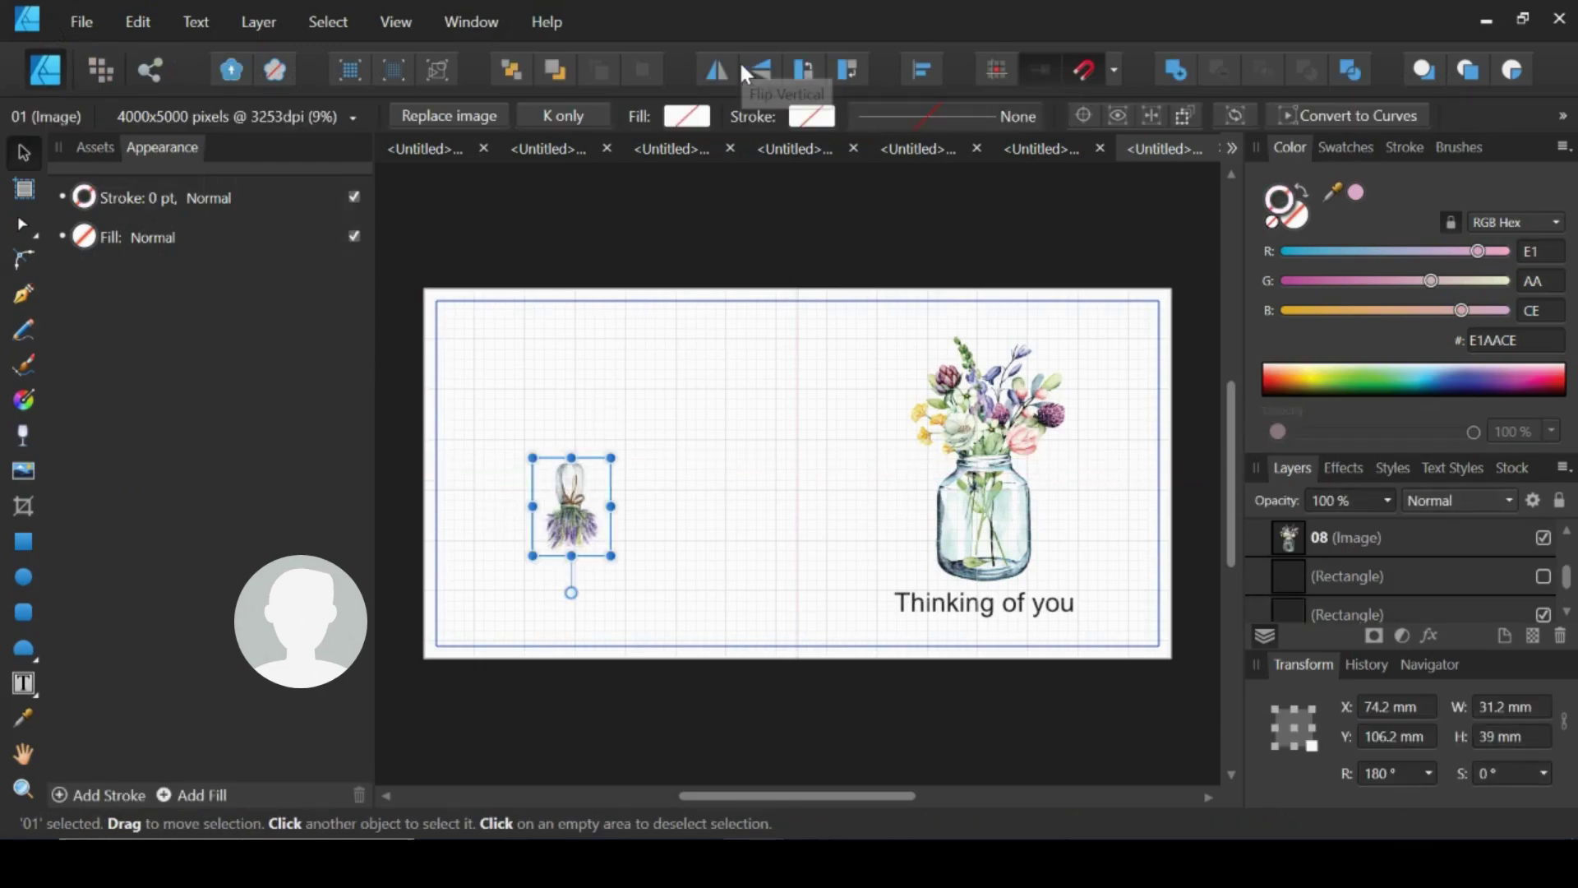
{"action": "left_click", "coordinate": [762, 68]}
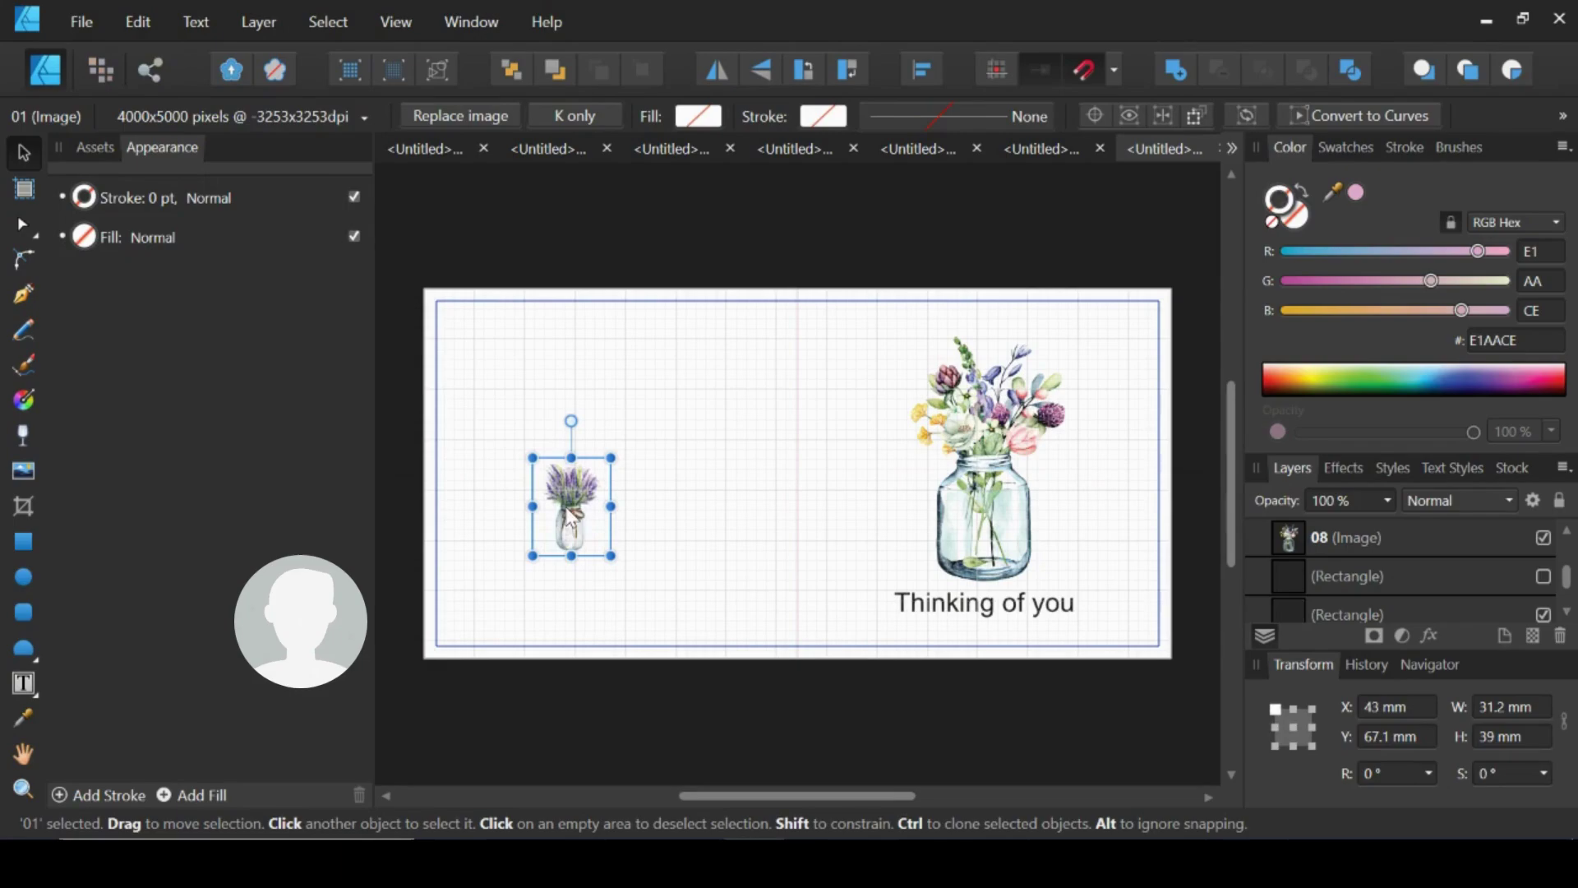
{"action": "left_click_drag", "start_coordinate": [570, 513], "coordinate": [610, 581]}
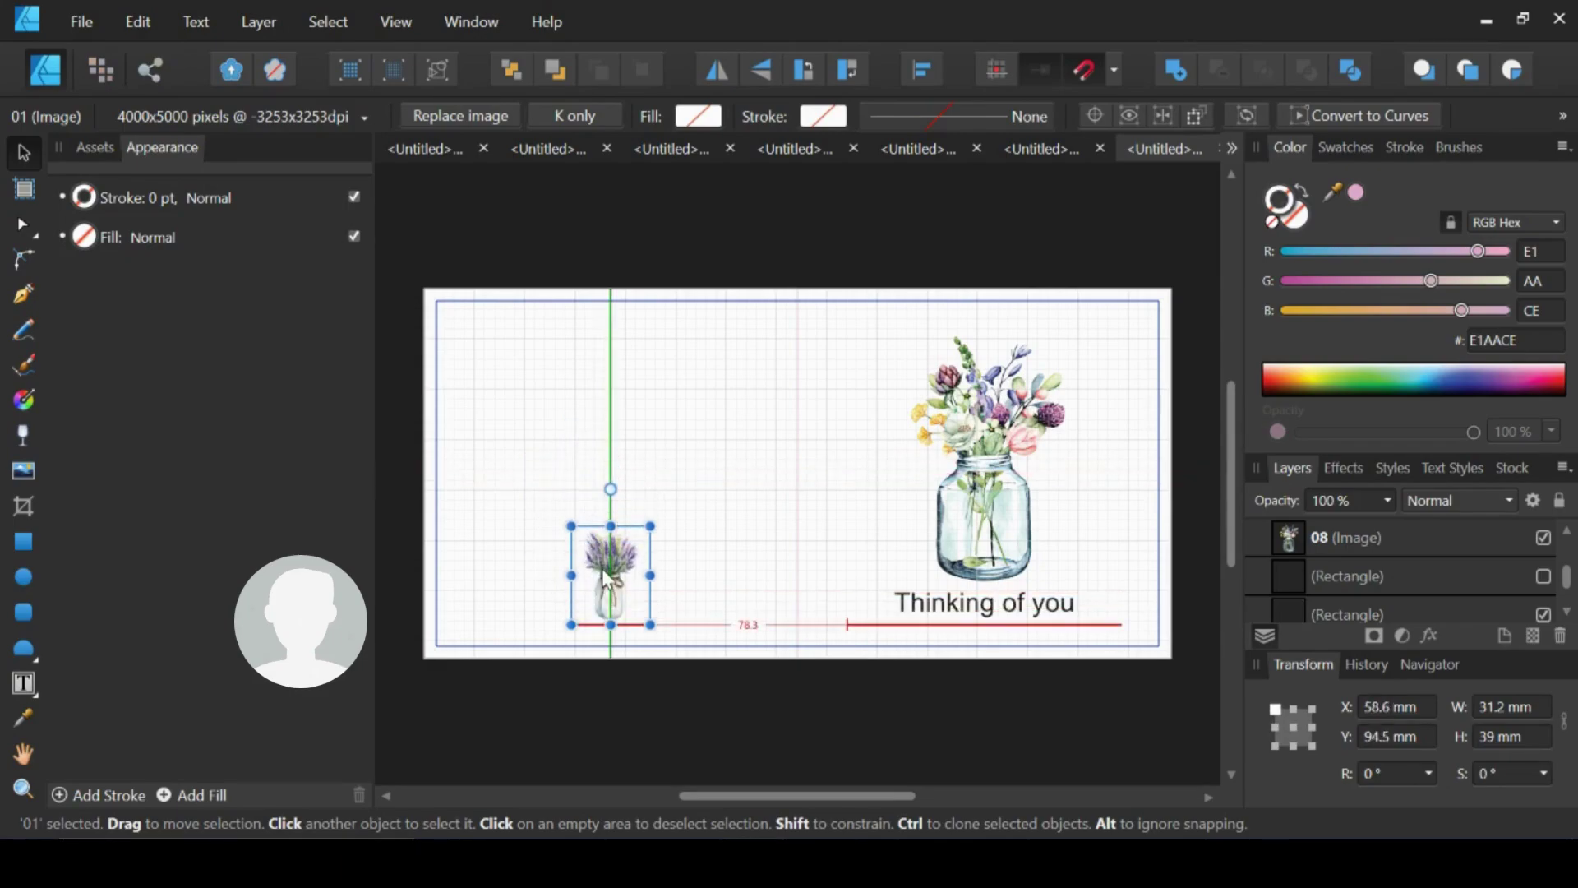
{"action": "left_click_drag", "start_coordinate": [609, 581], "coordinate": [609, 579]}
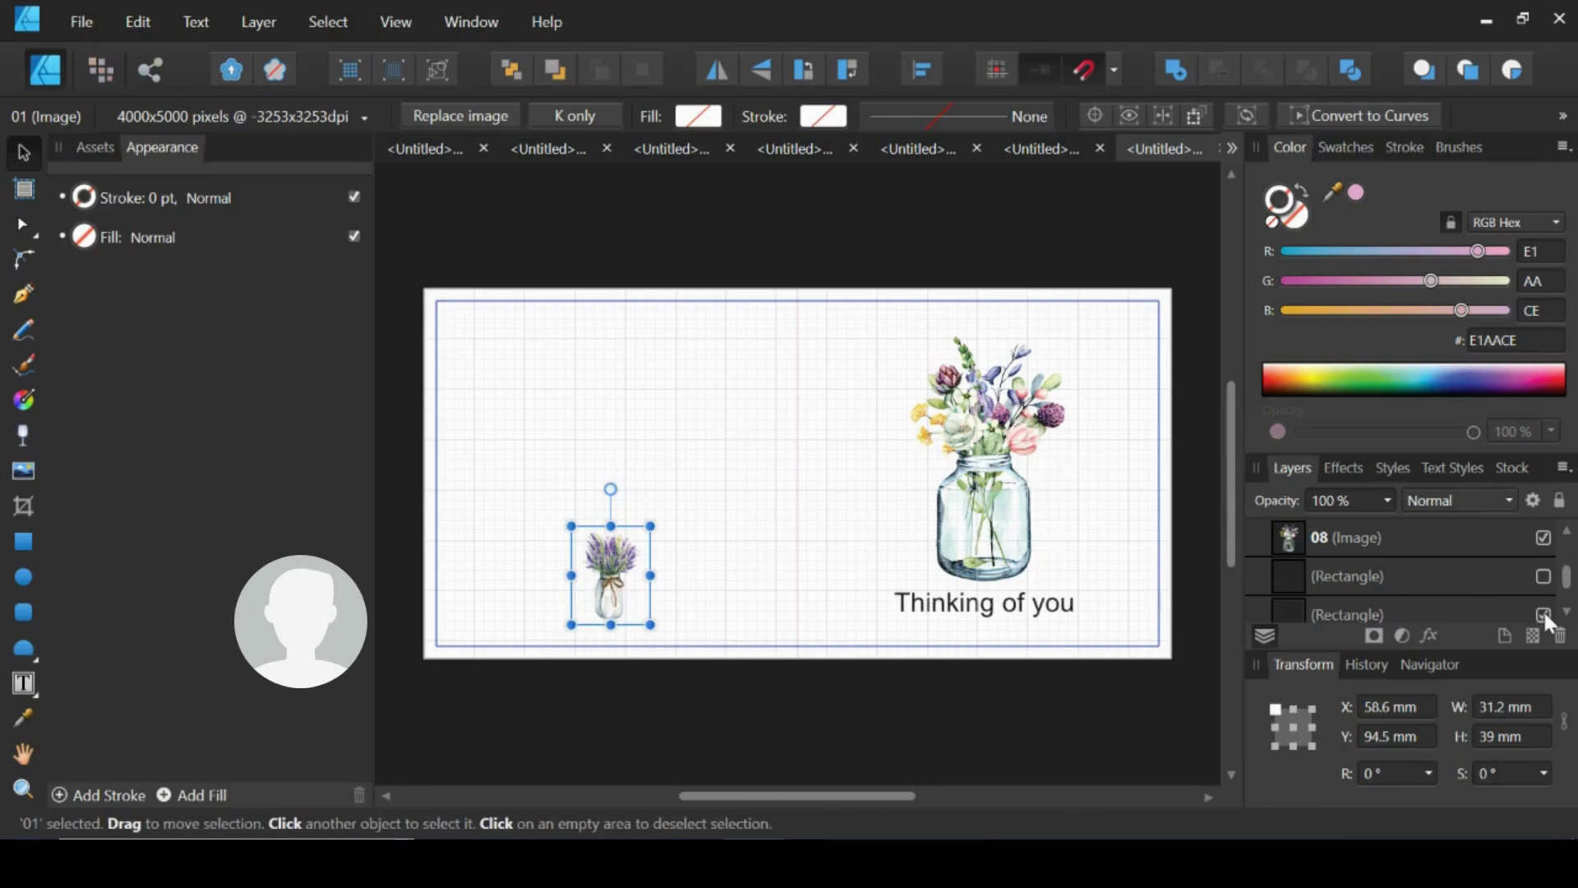
{"action": "scroll", "coordinate": [1542, 609], "scroll_direction": "down", "scroll_amount": 1}
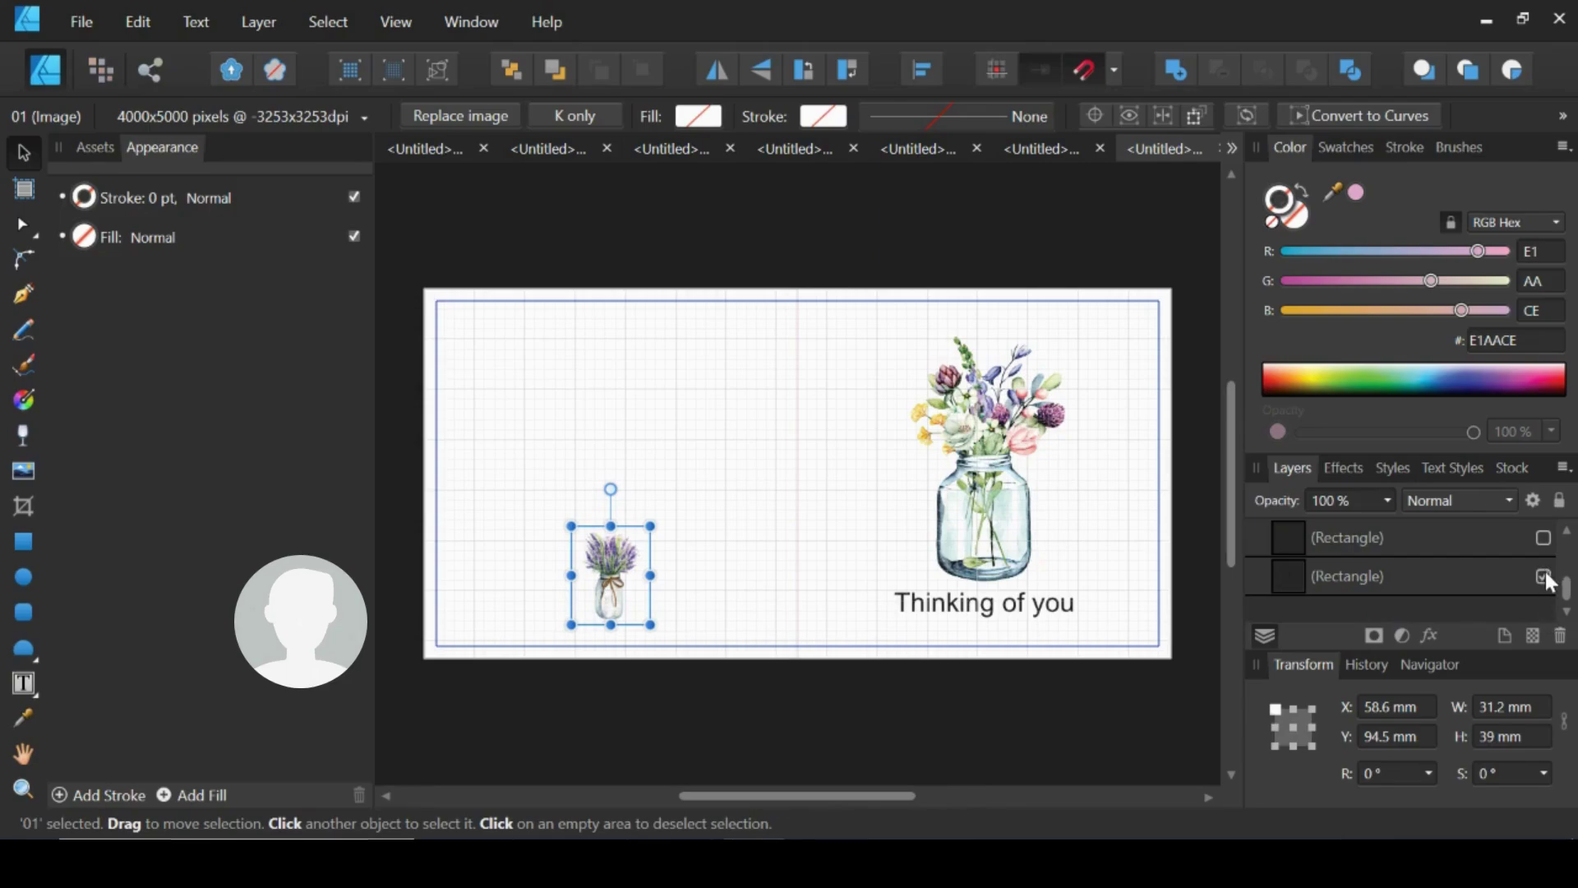
Deselect the lavender image and open File > Print.
{"action": "left_click", "coordinate": [1013, 712]}
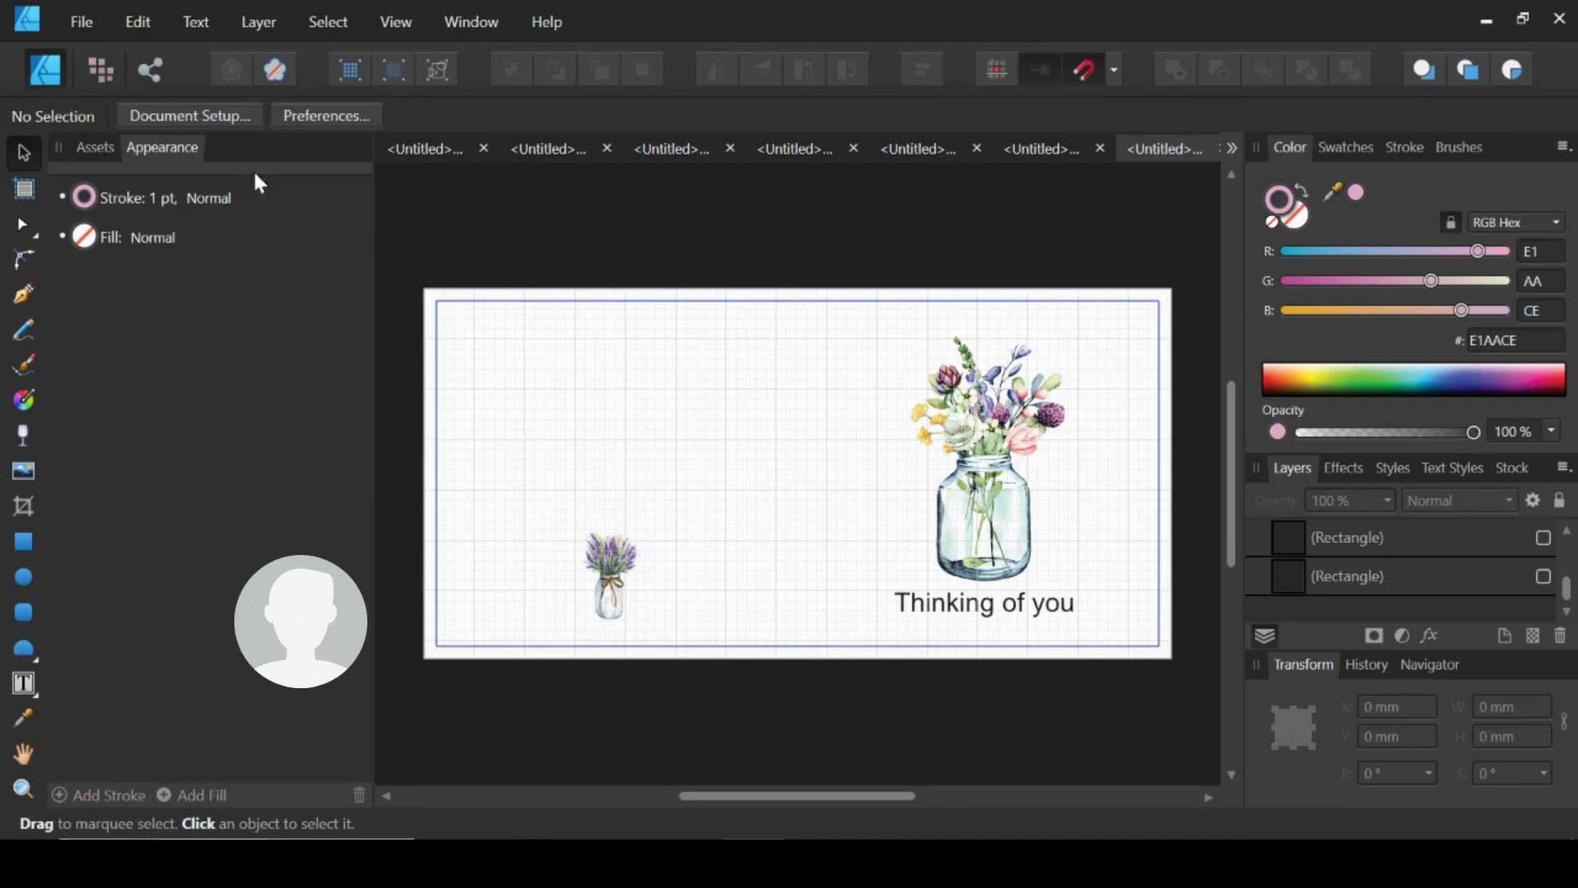
{"action": "left_click", "coordinate": [87, 21]}
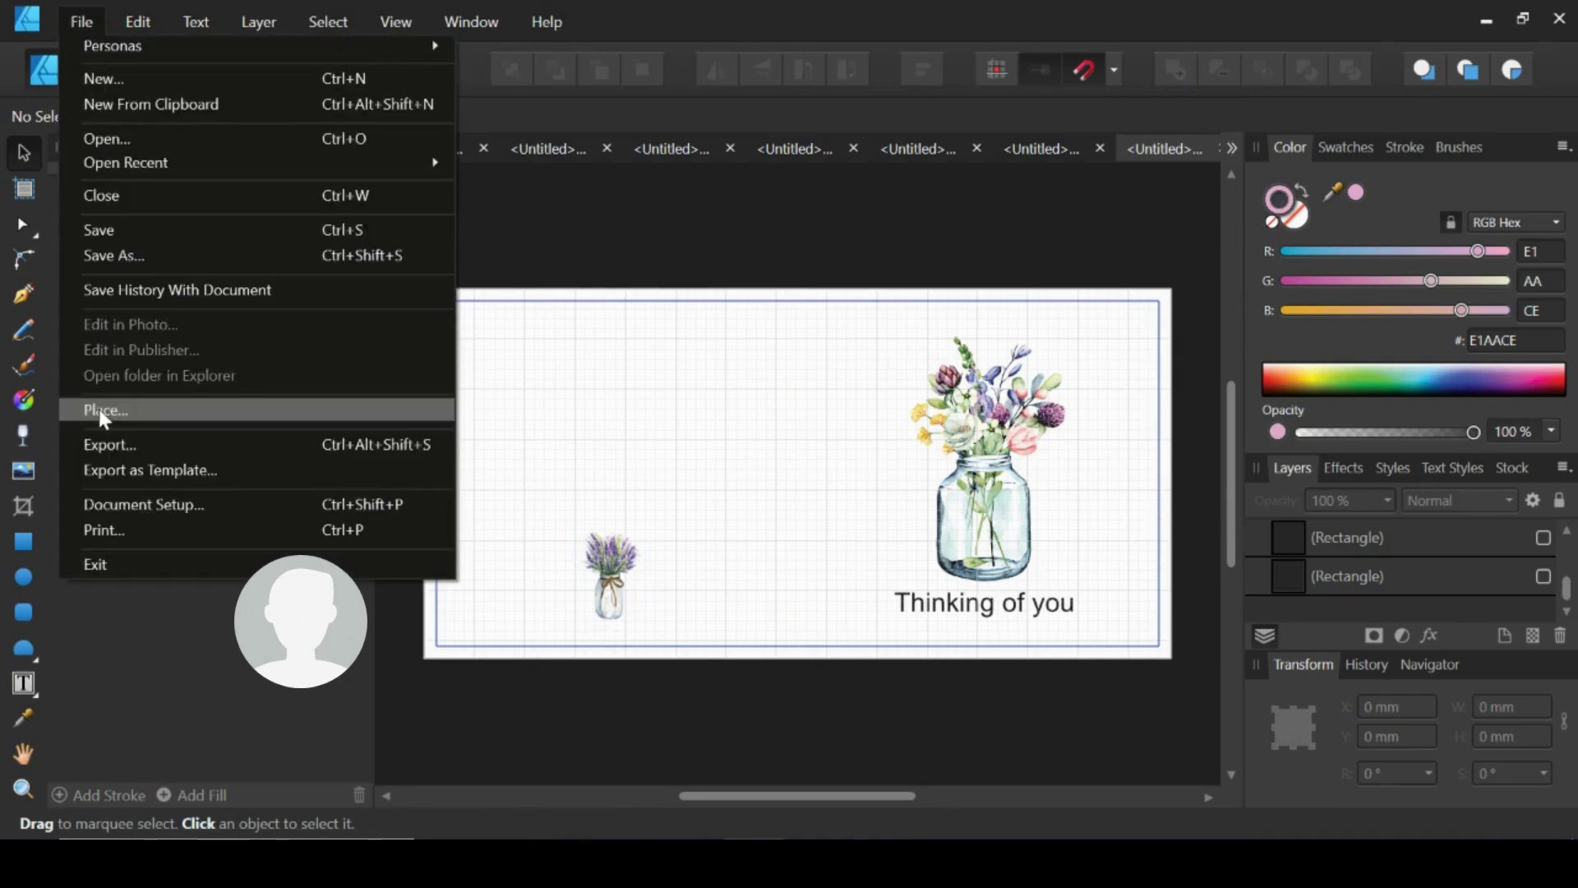
{"action": "left_click", "coordinate": [119, 543]}
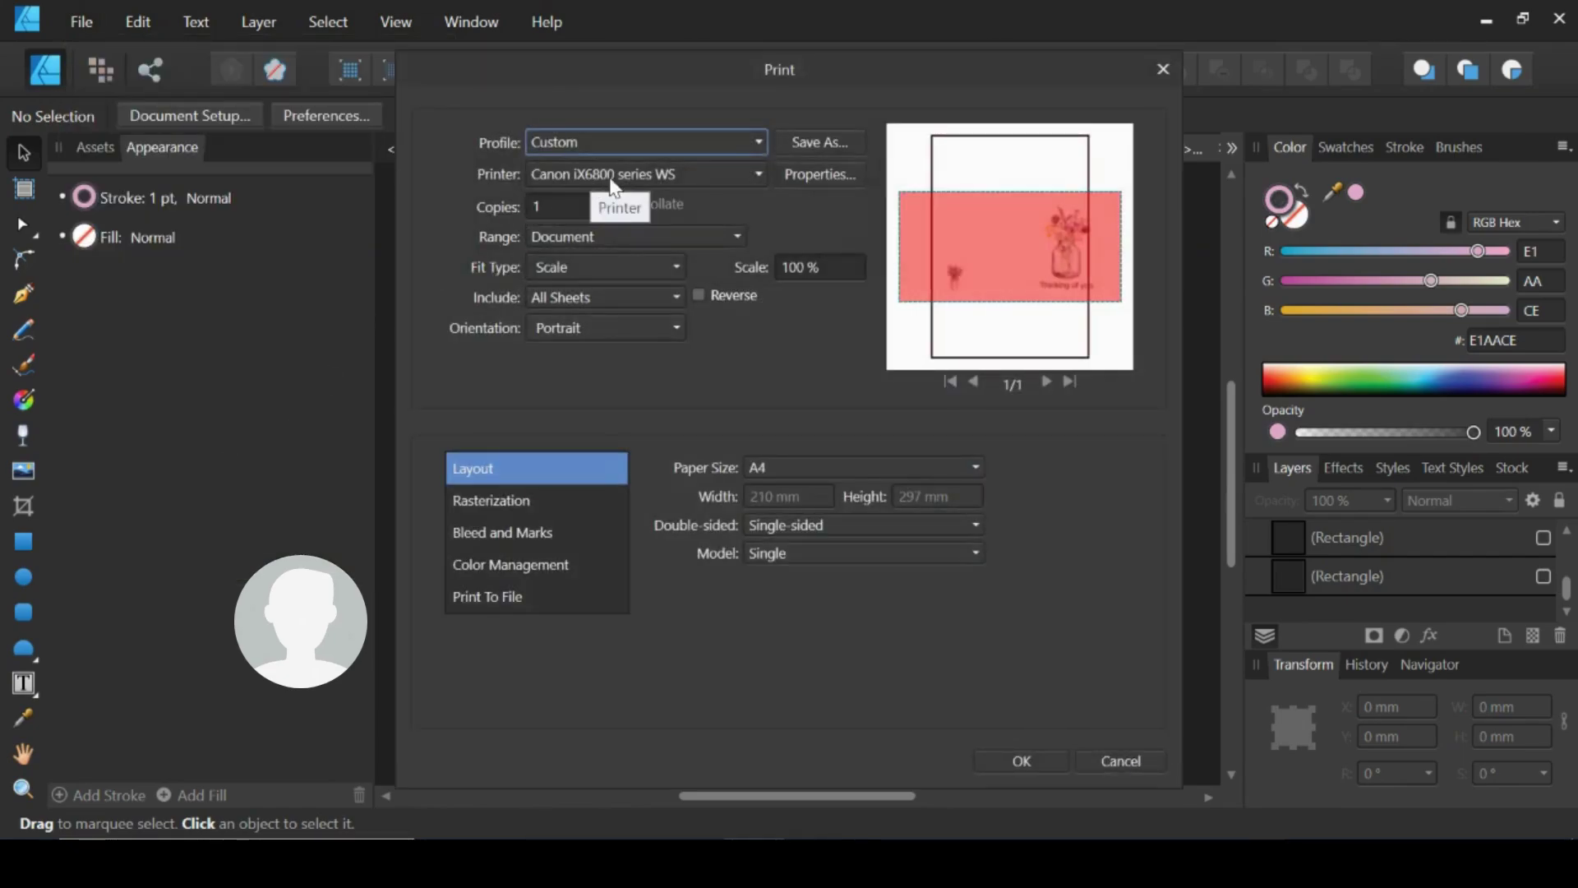
Turn off borderless printing and set a custom 297 × 147 mm paper size.
{"action": "left_click", "coordinate": [818, 177]}
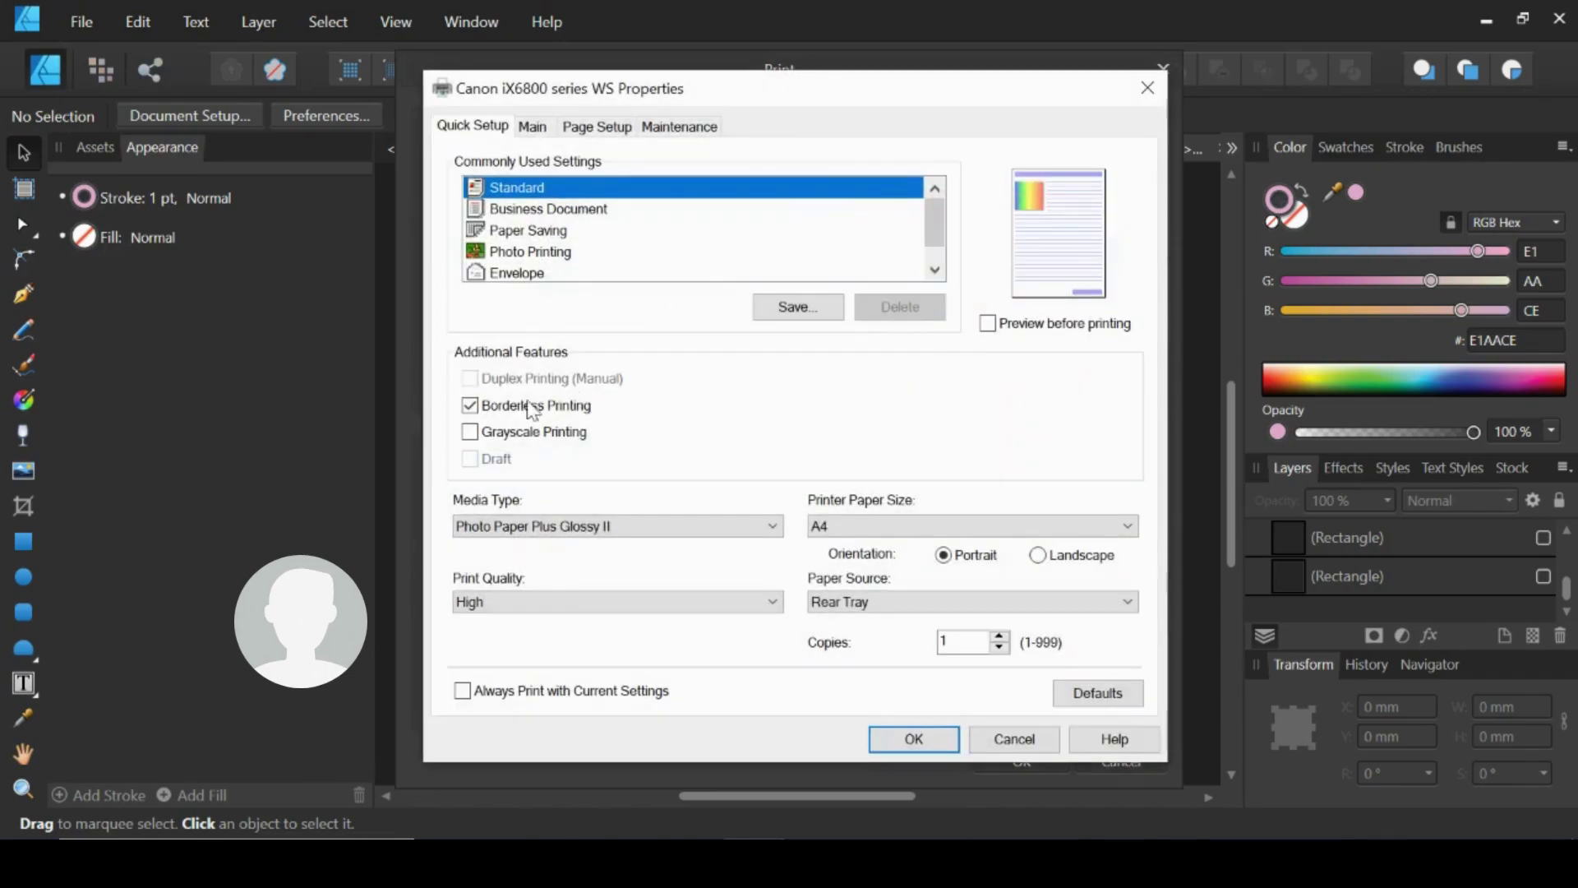
{"action": "left_click", "coordinate": [475, 407]}
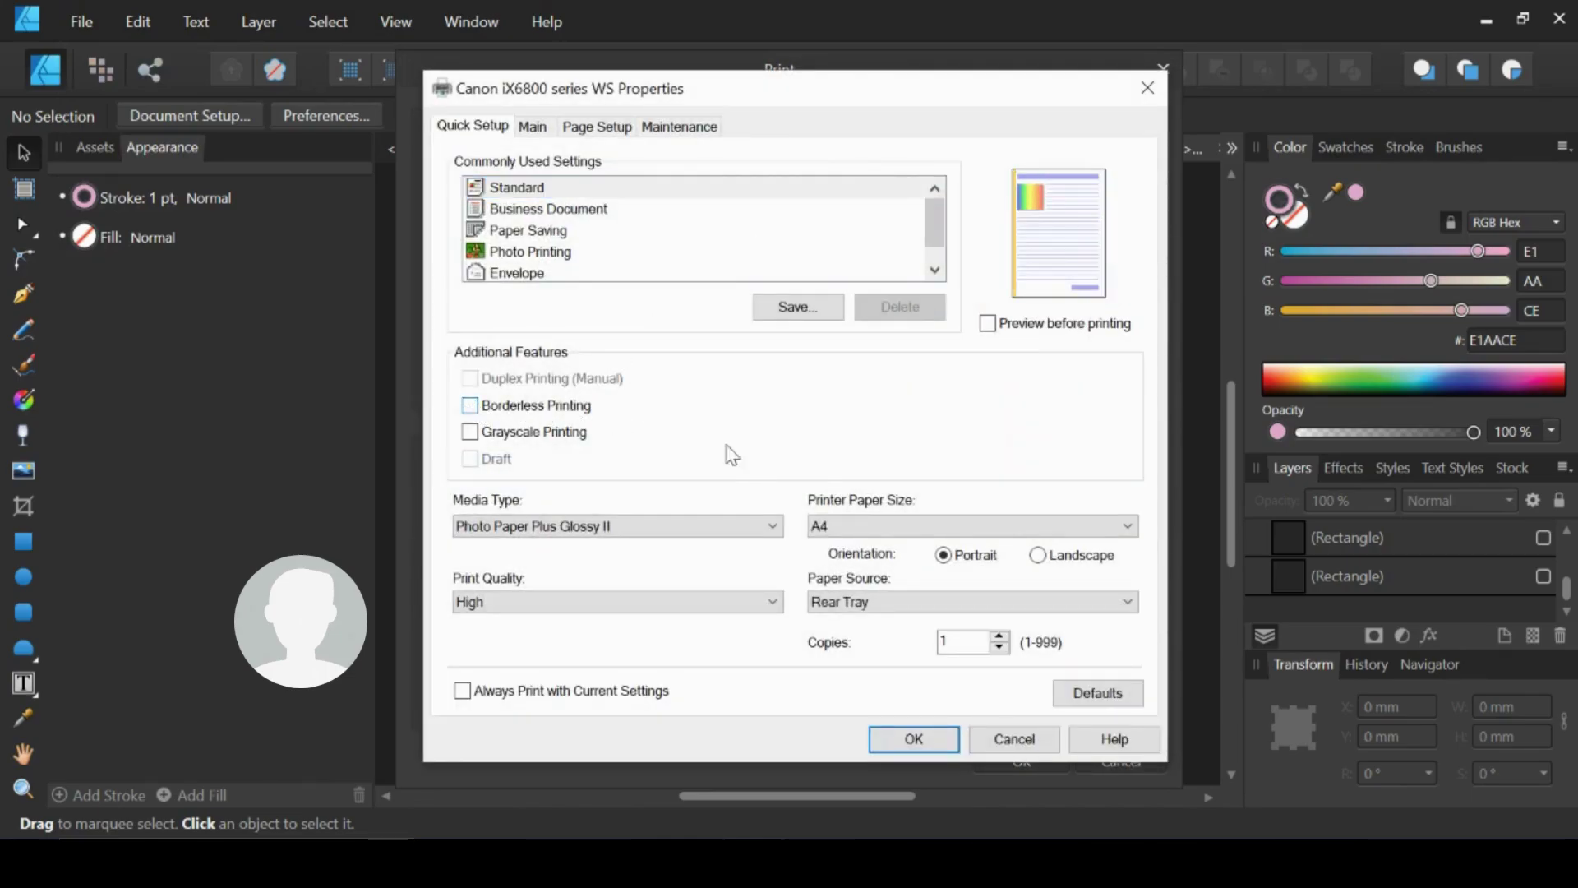
{"action": "left_click", "coordinate": [860, 527]}
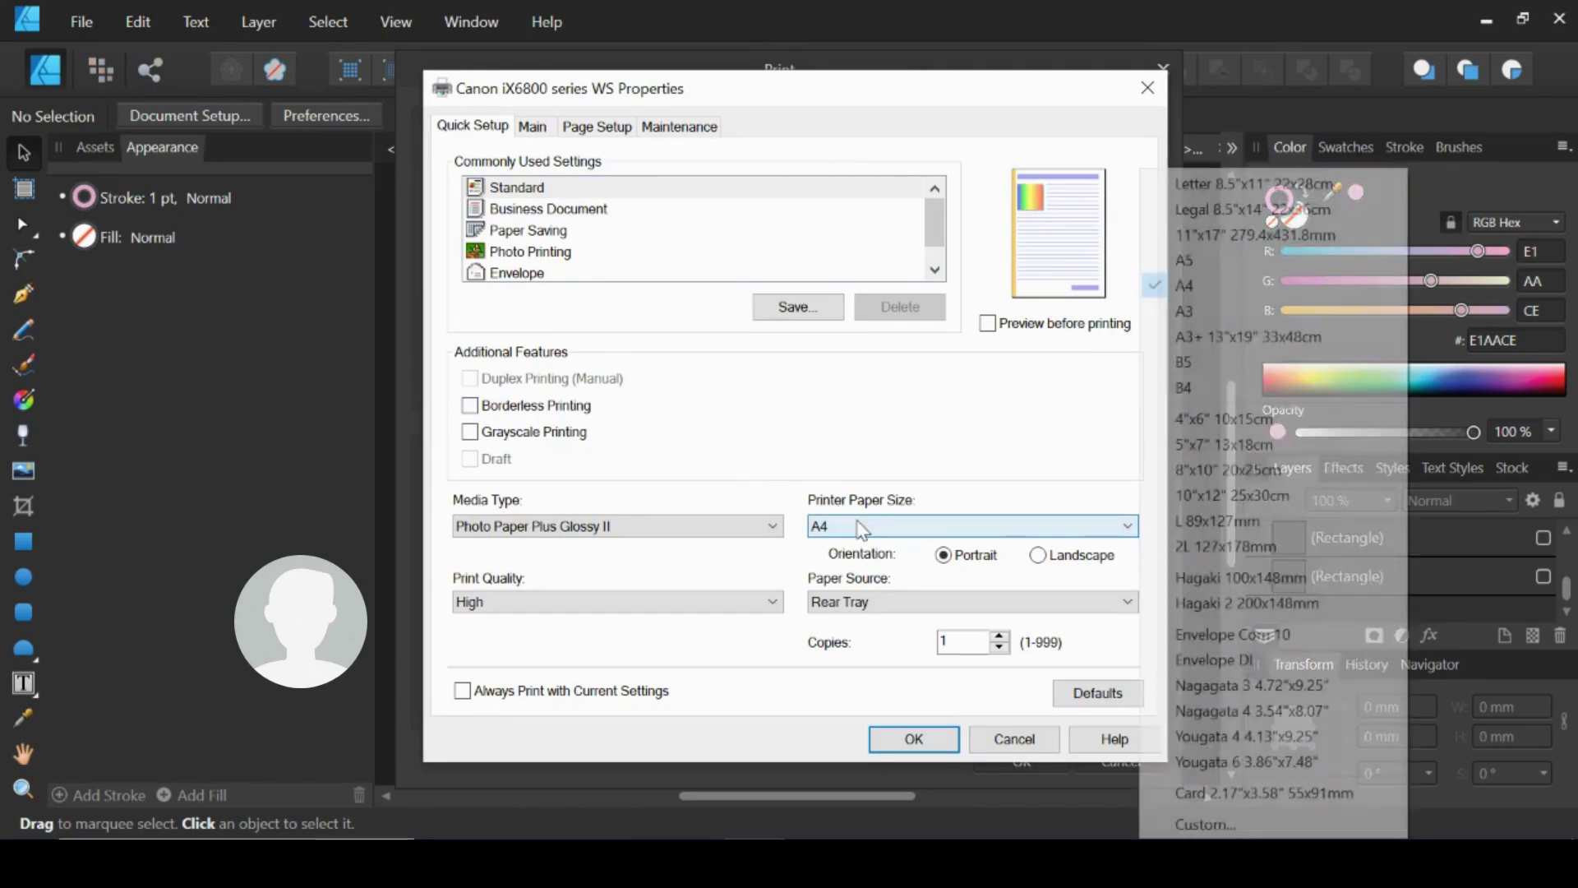
{"action": "left_click", "coordinate": [1223, 824]}
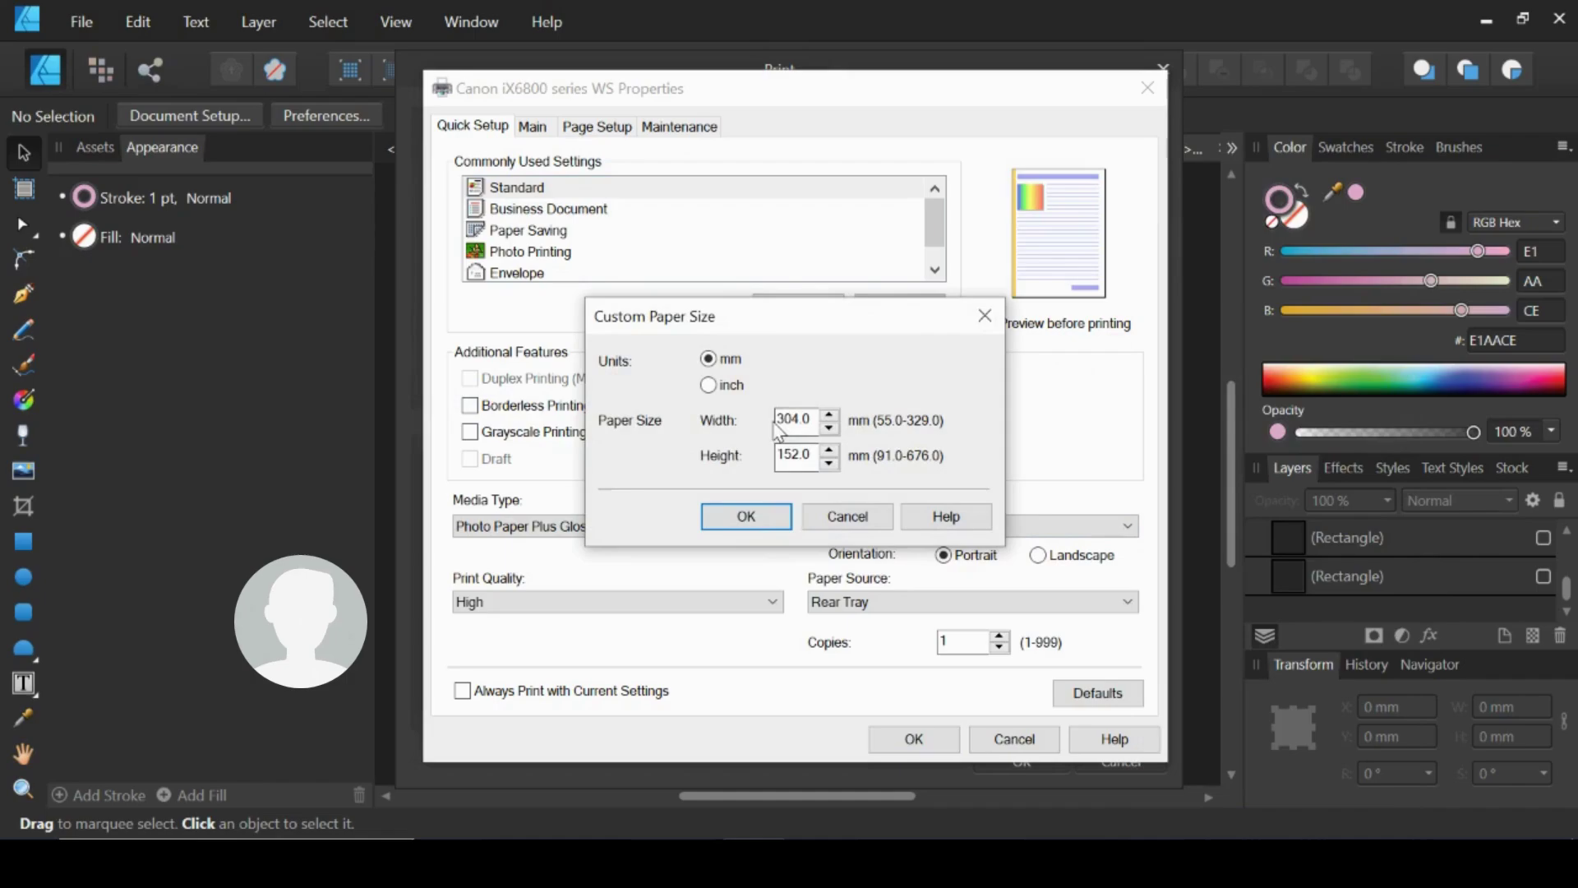
{"action": "double_click", "coordinate": [789, 421]}
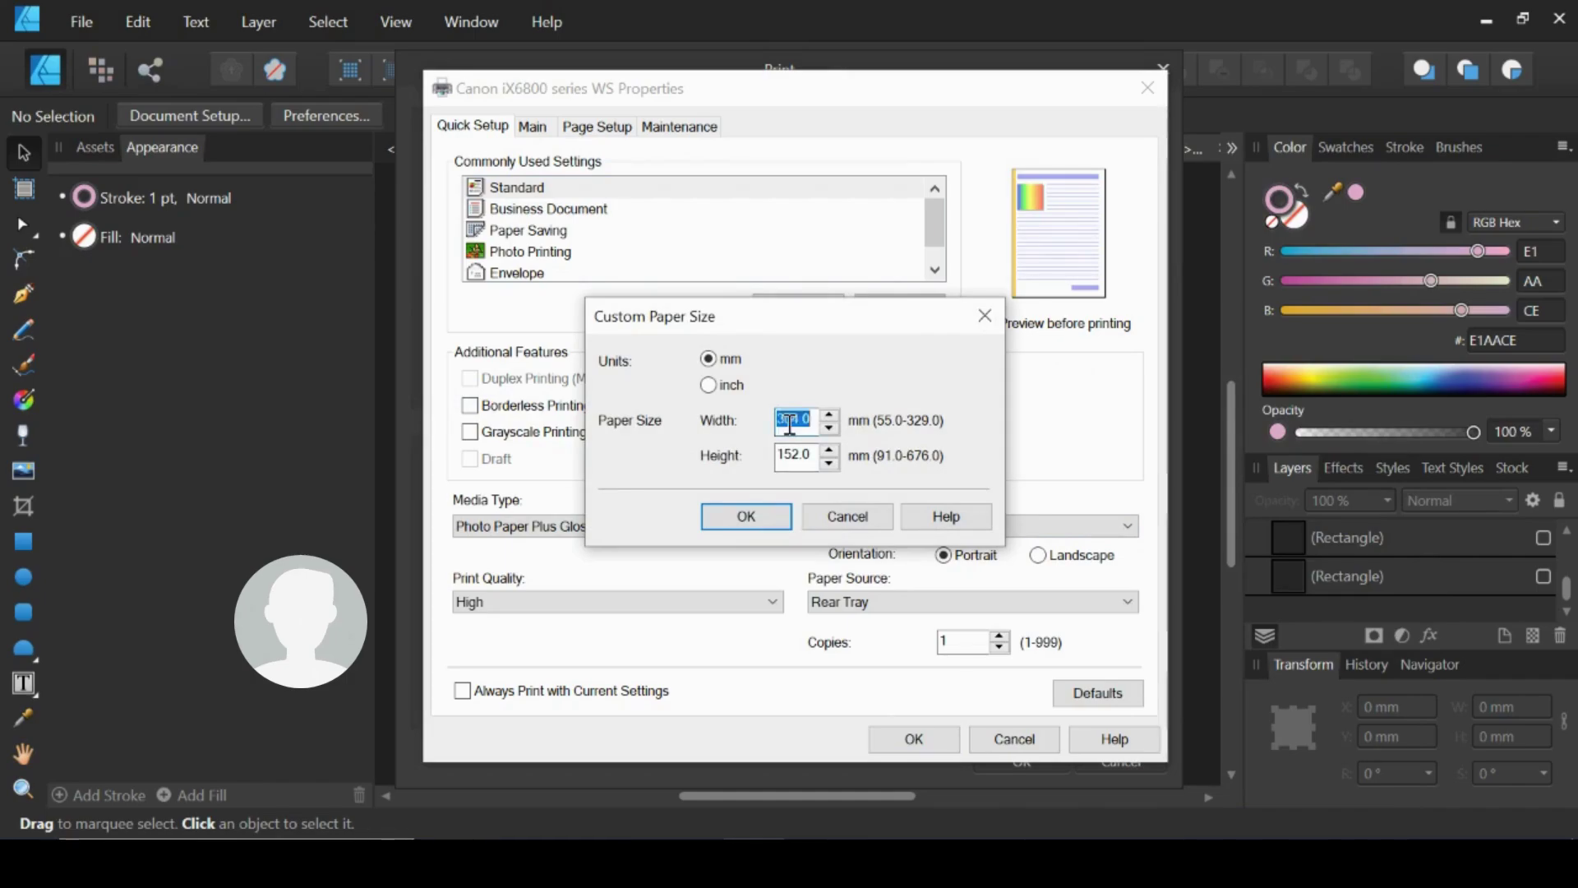
{"action": "double_click", "coordinate": [789, 423]}
{"action": "type", "text": "297"}
{"action": "key", "text": "Tab"}
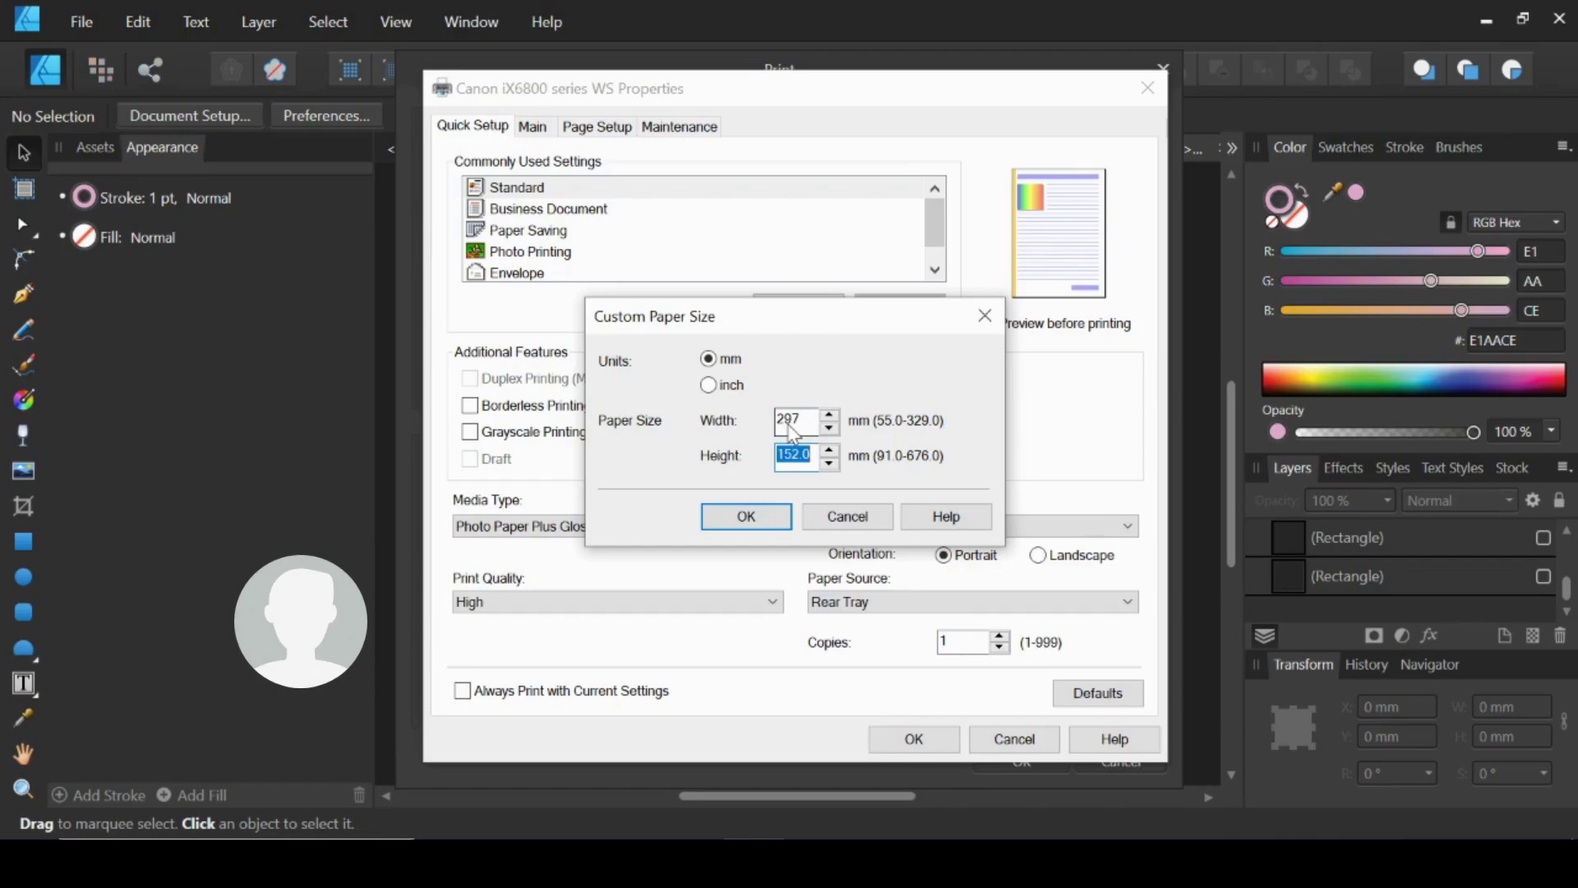
{"action": "type", "text": "14"}
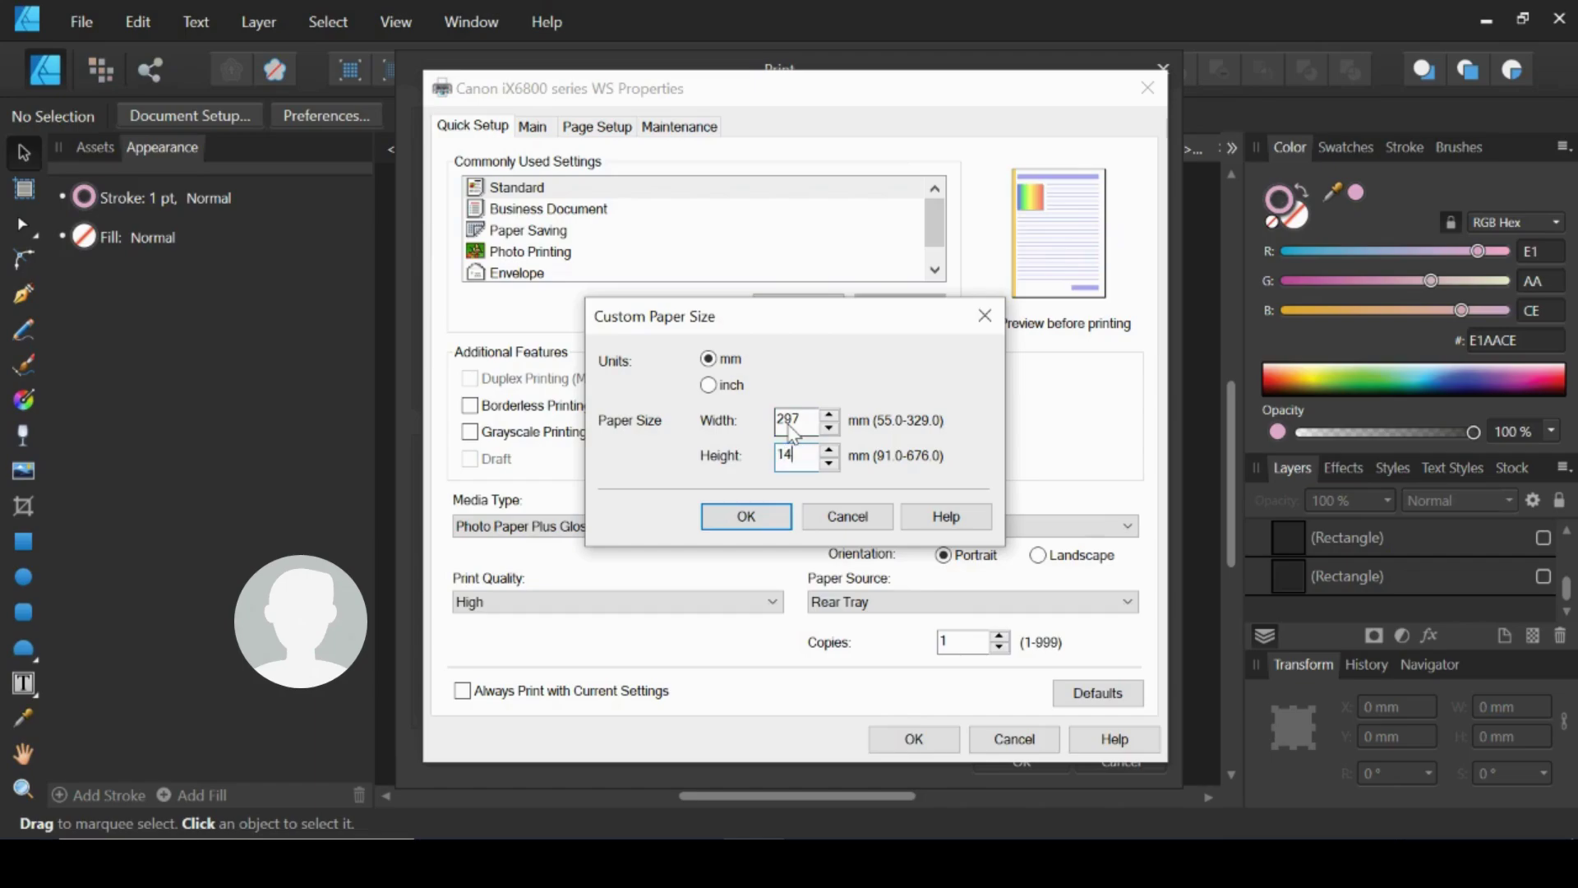
{"action": "type", "text": "7"}
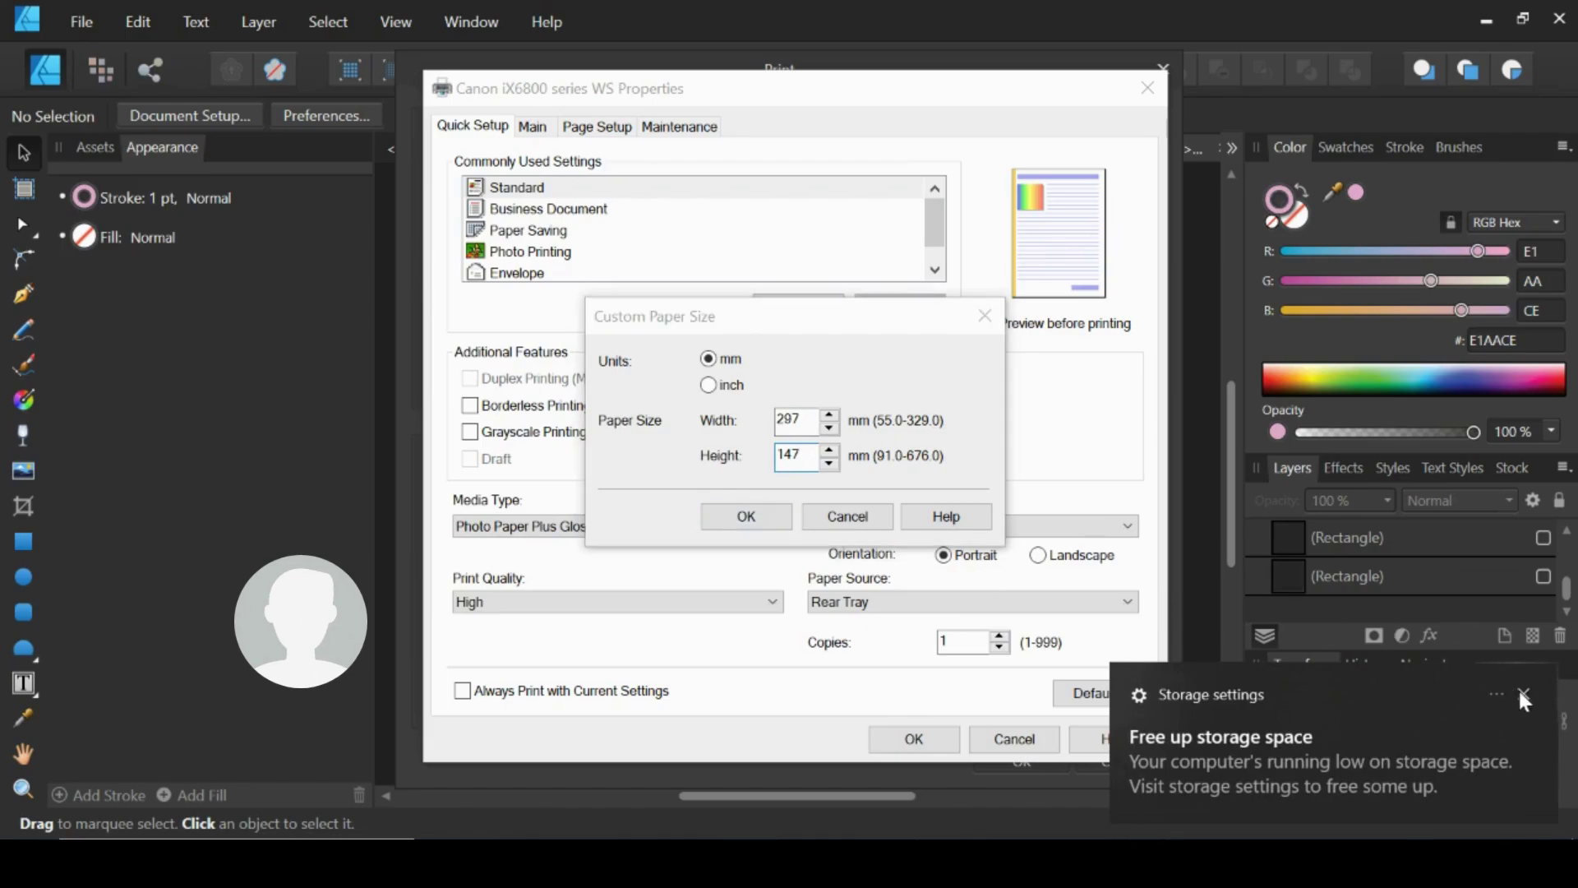
{"action": "left_click", "coordinate": [1520, 693]}
{"action": "left_click", "coordinate": [745, 519]}
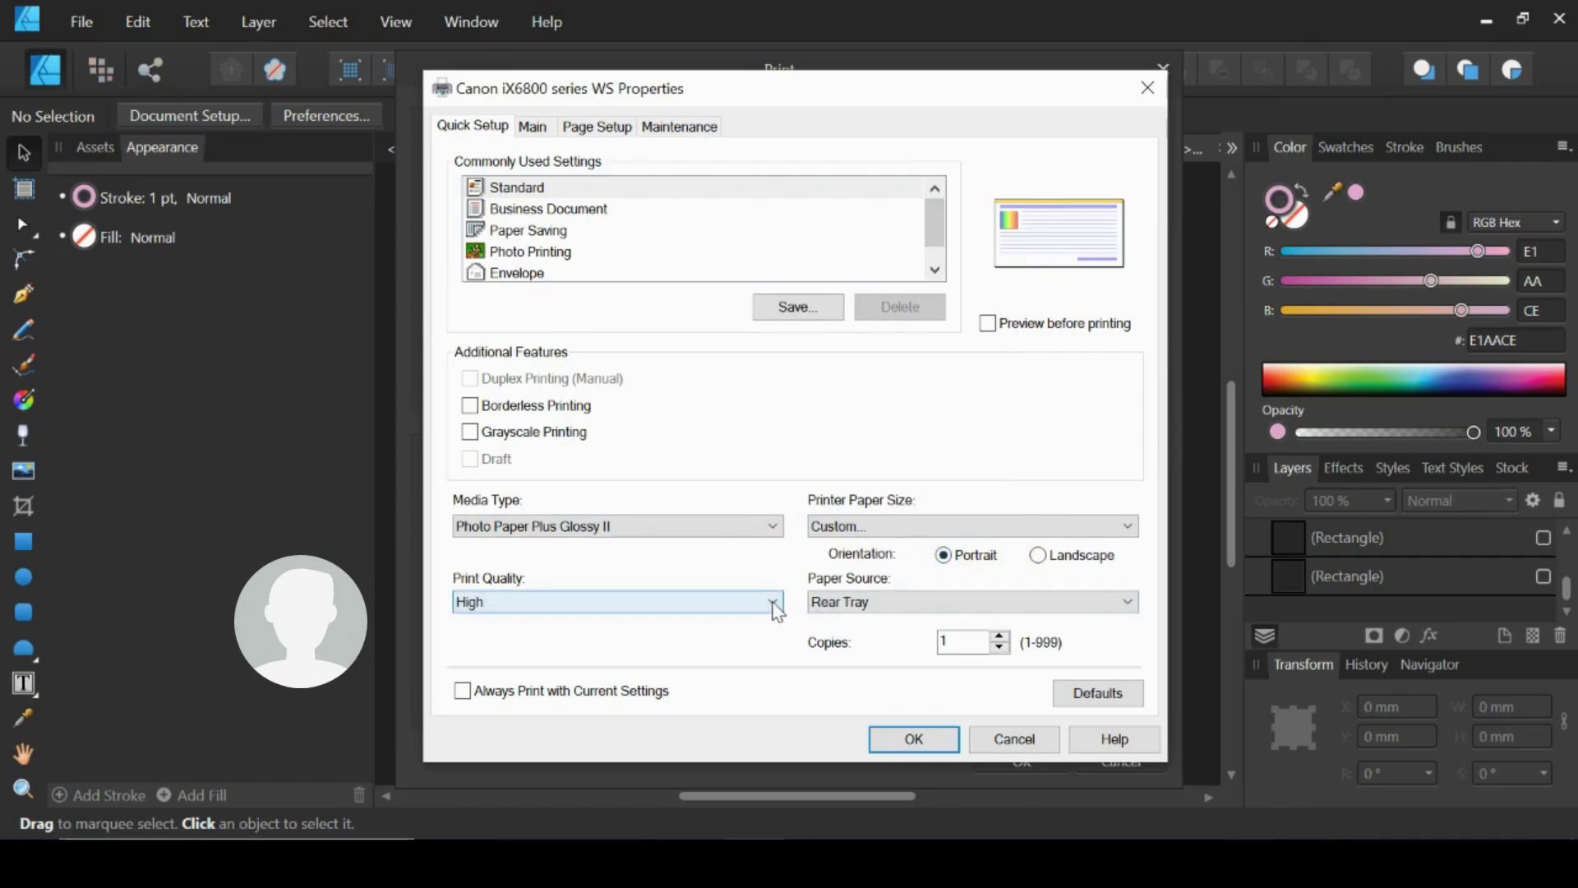
Set the printer's media type to Plain Paper.
{"action": "left_click", "coordinate": [771, 532]}
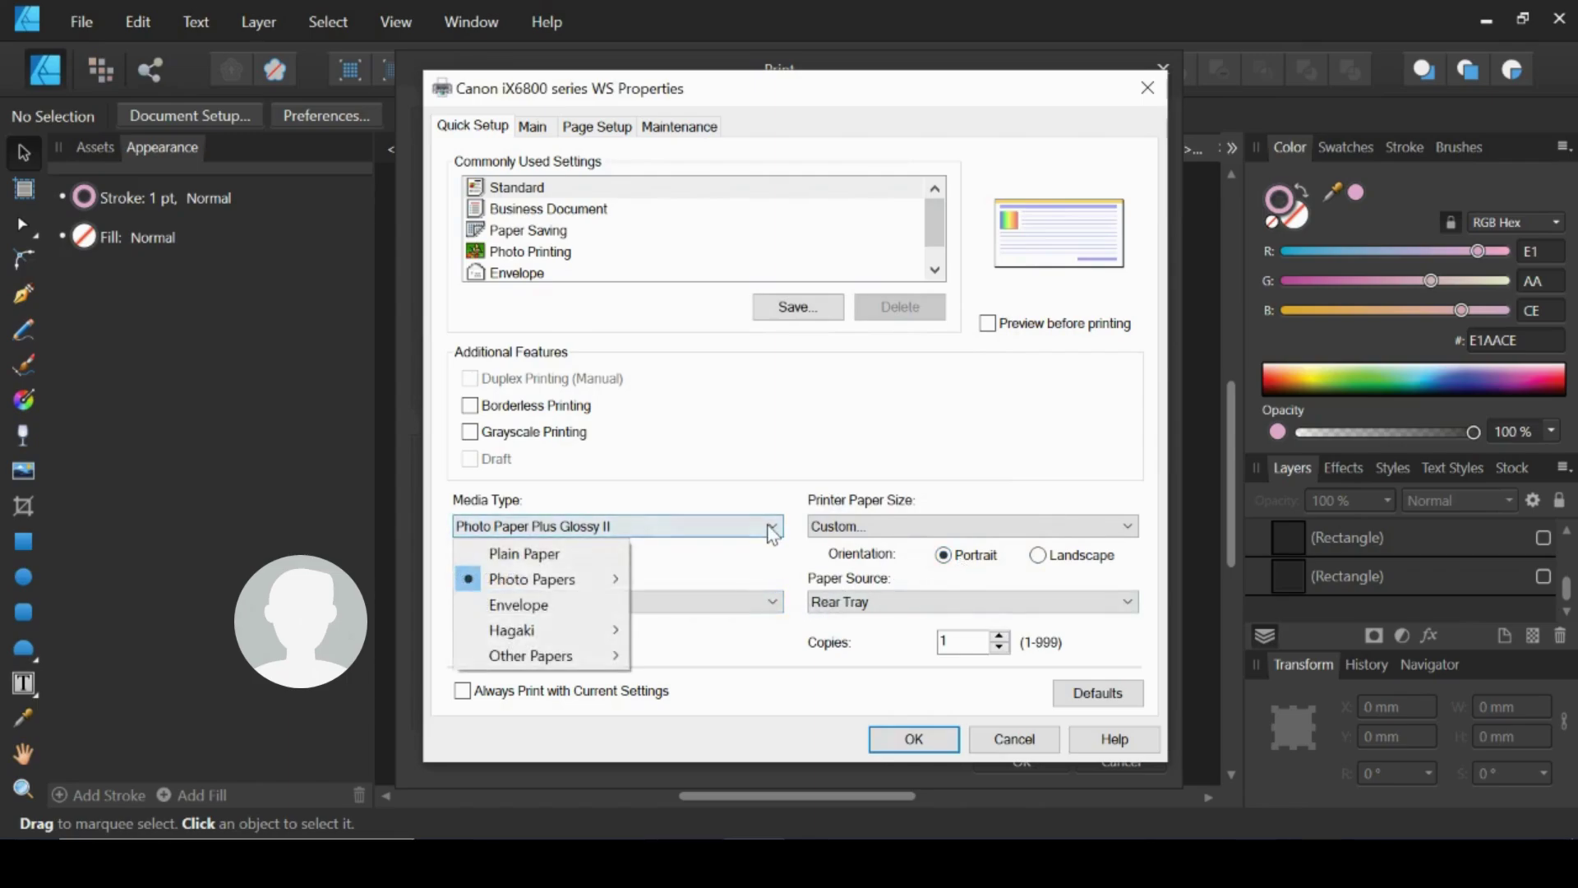
{"action": "left_click", "coordinate": [578, 556]}
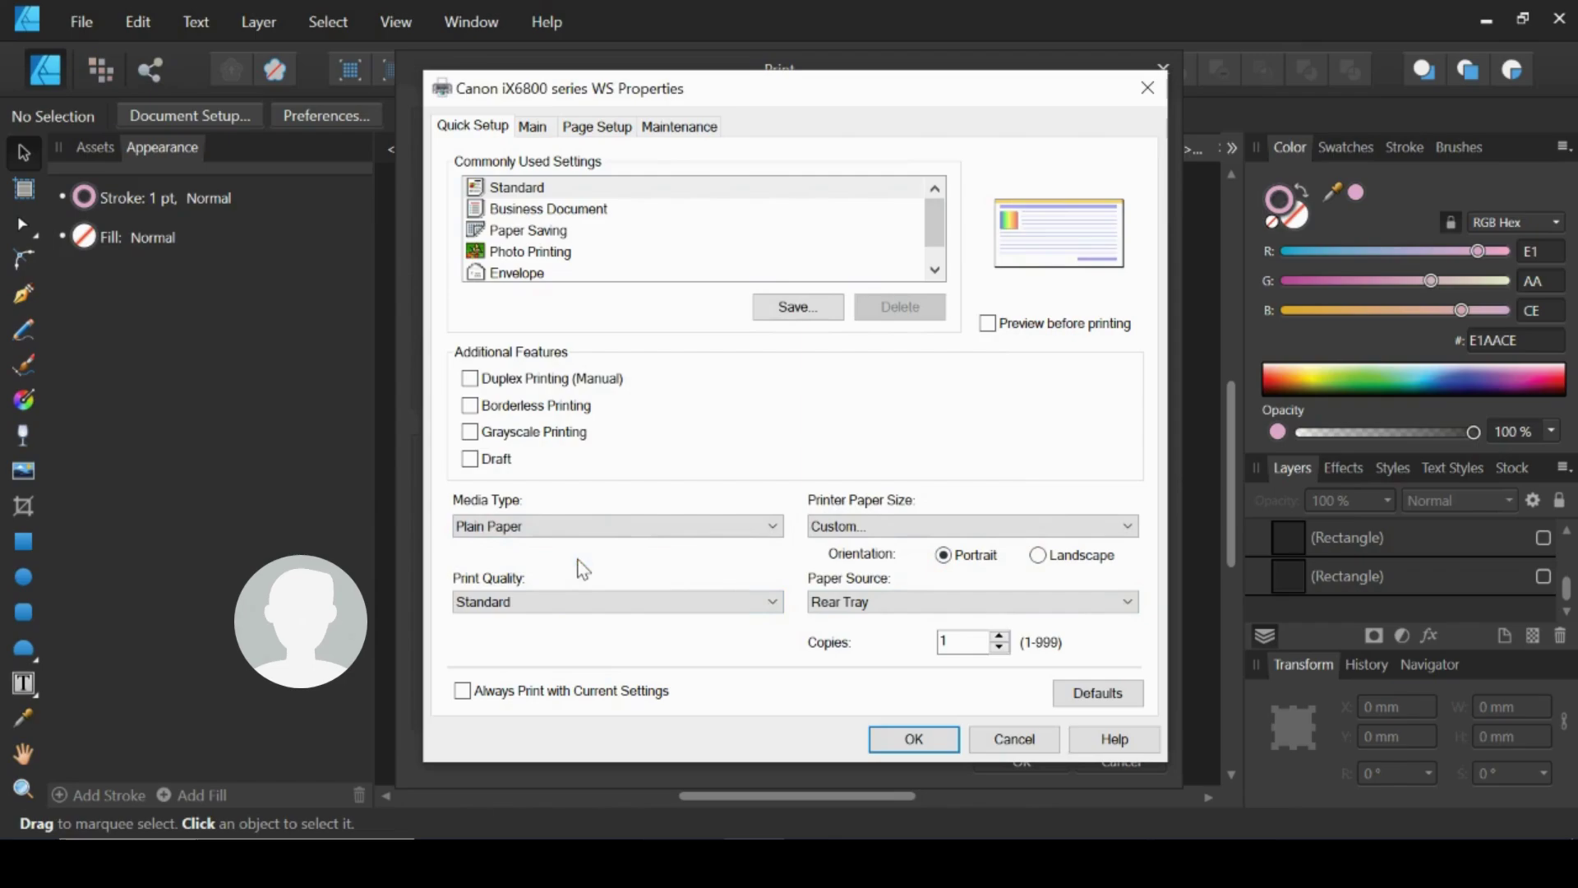
{"action": "left_click", "coordinate": [650, 529]}
{"action": "left_click", "coordinate": [660, 523]}
Accept the printer properties and review the Rasterization and Color Management print settings.
{"action": "left_click", "coordinate": [912, 739]}
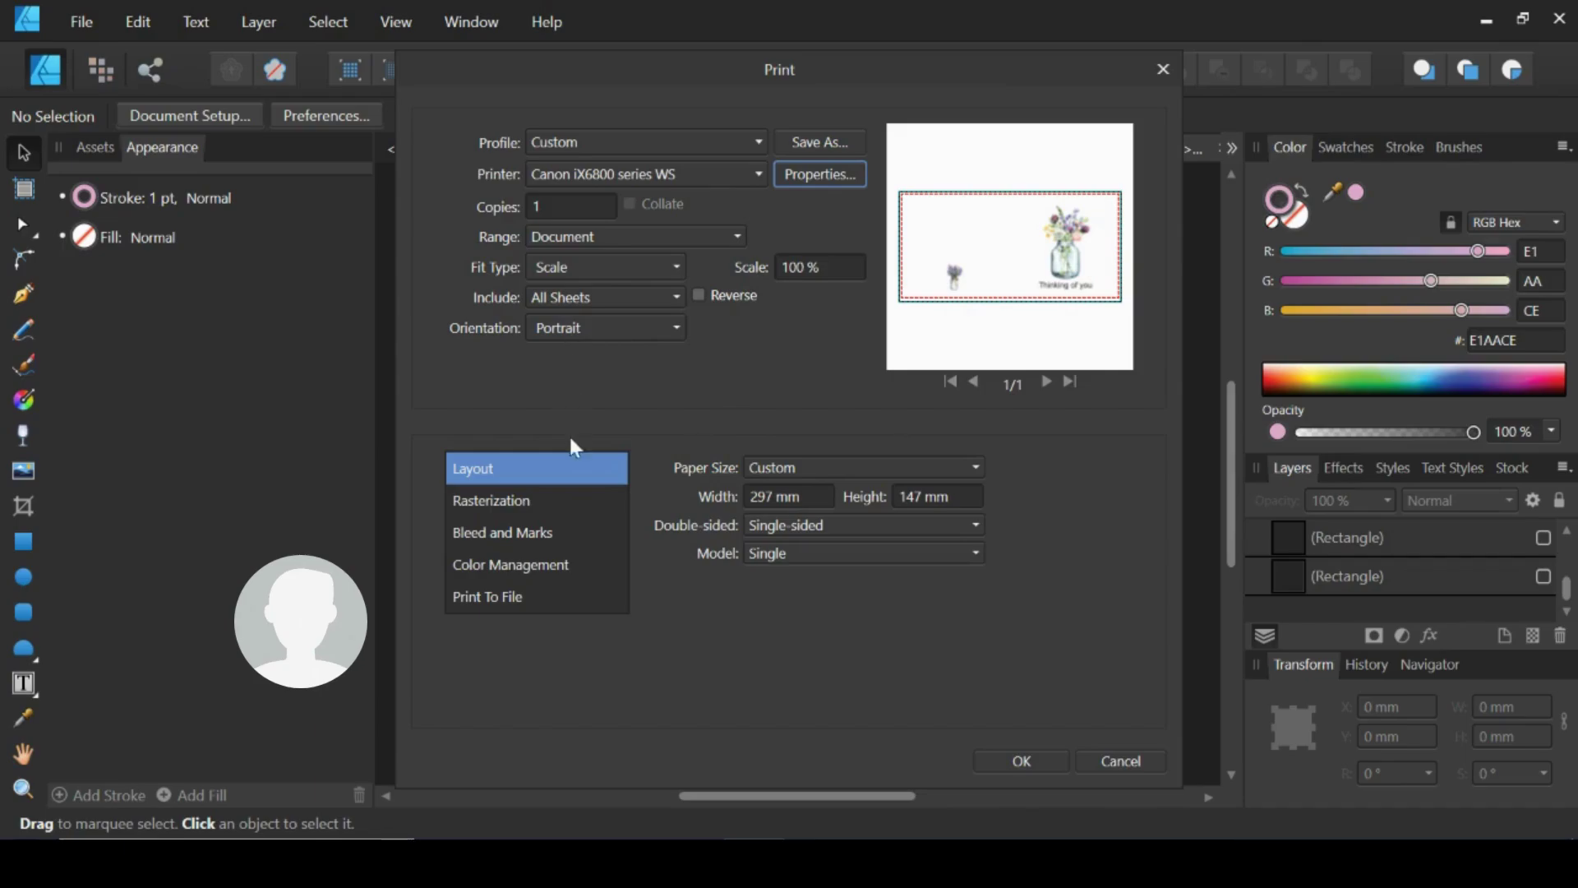
{"action": "left_click", "coordinate": [561, 507]}
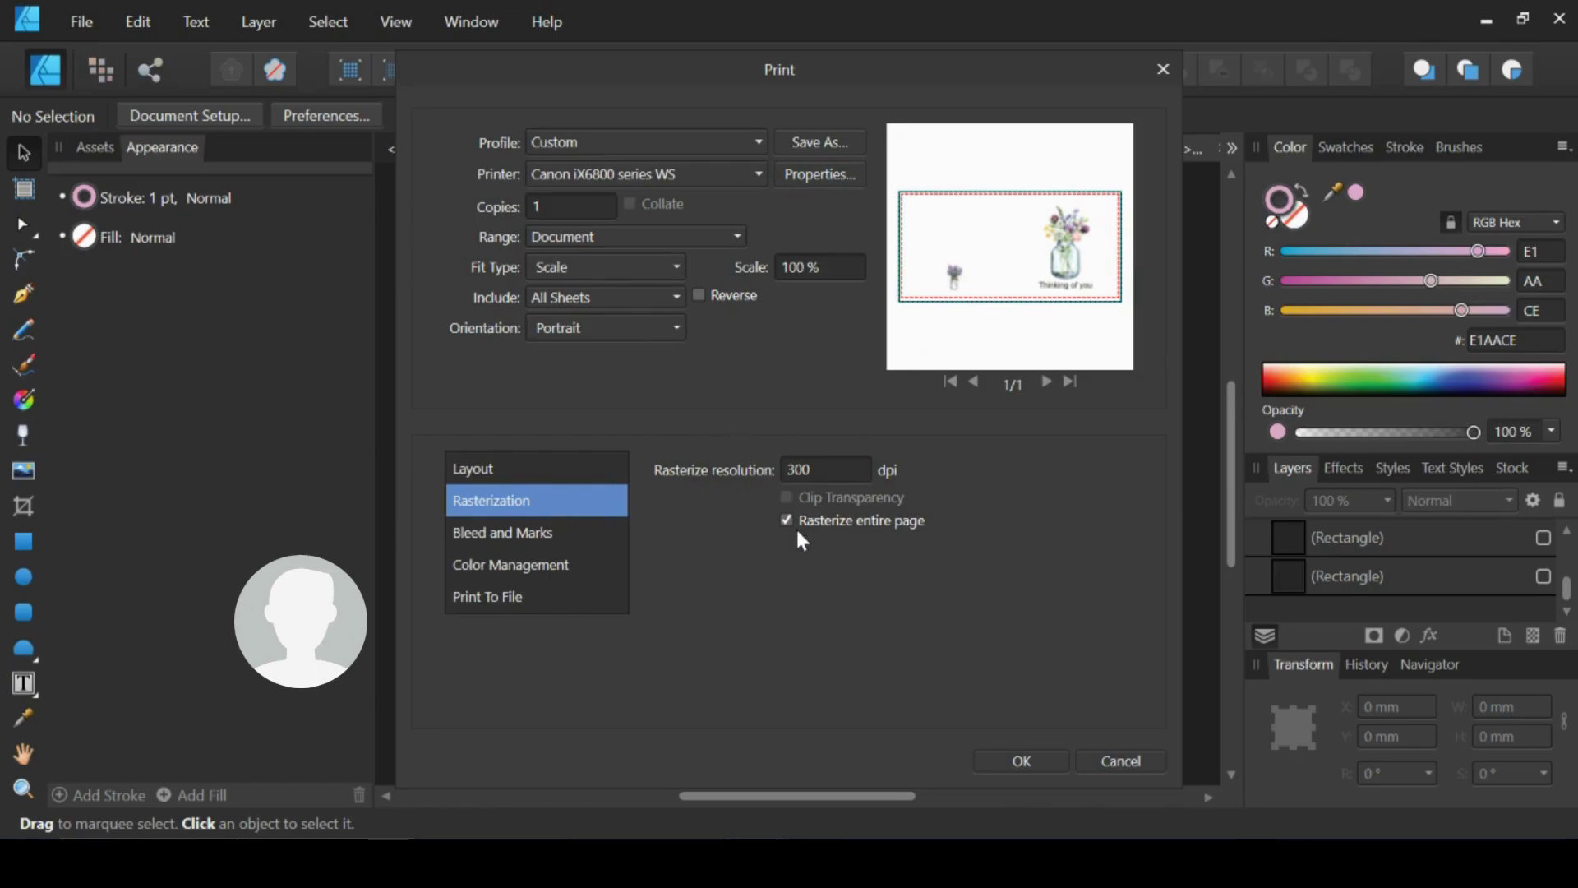
{"action": "left_click", "coordinate": [574, 569]}
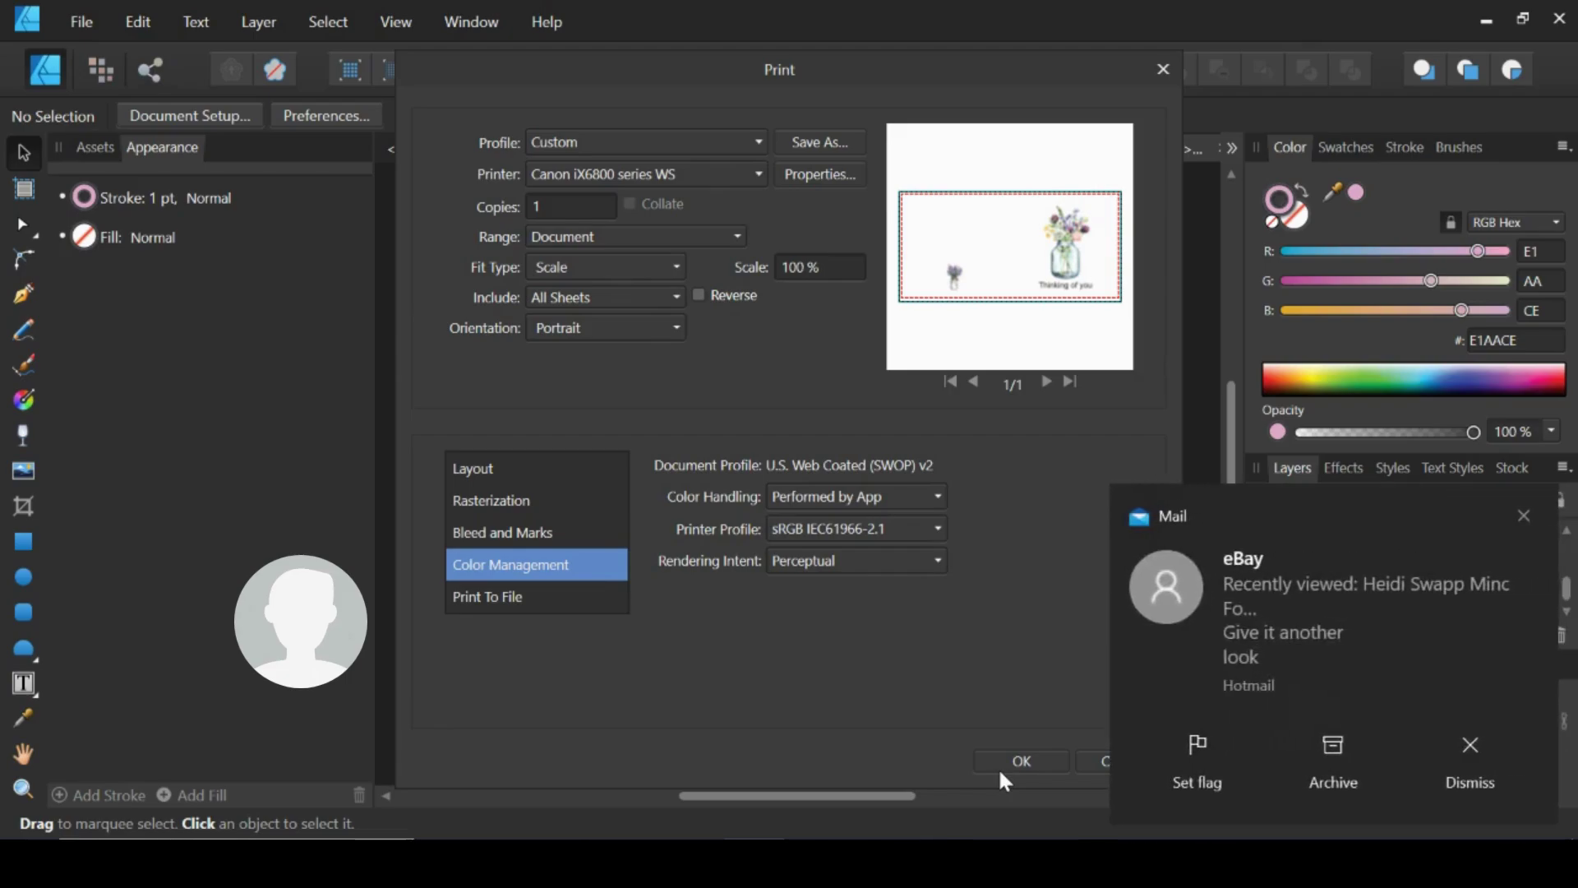
{"action": "left_click", "coordinate": [1521, 519]}
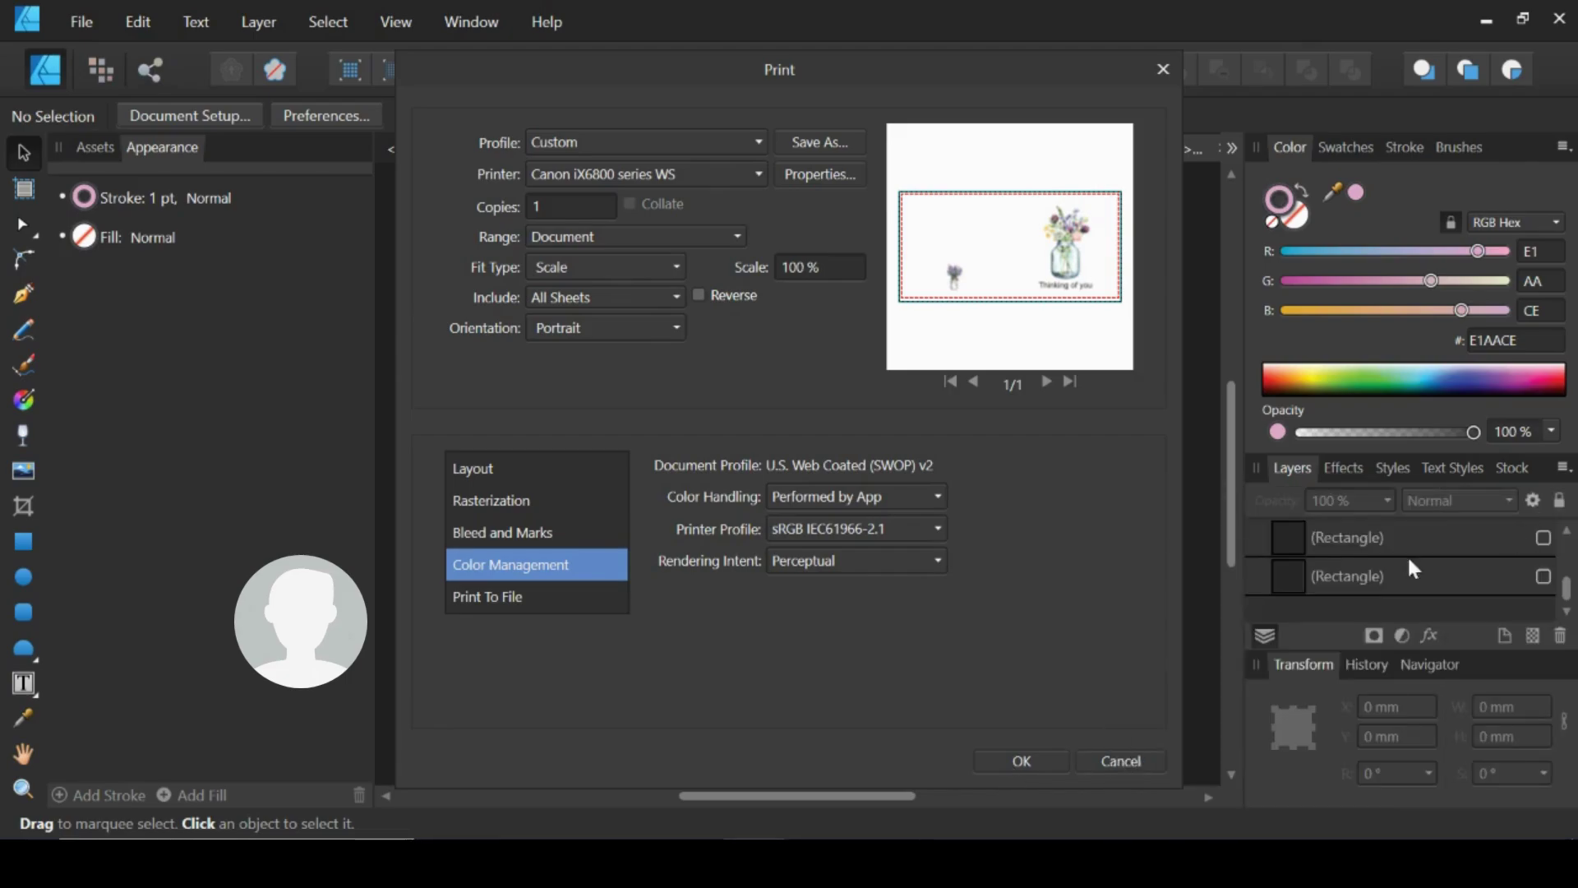